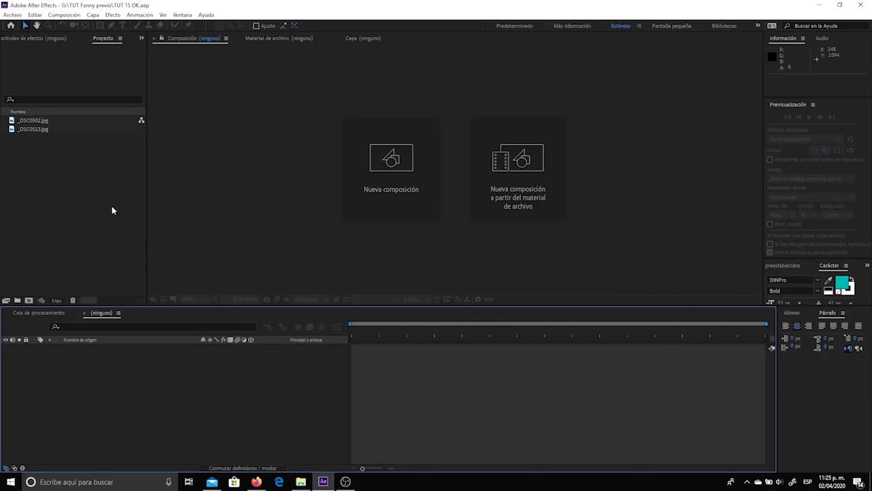
Create an 800 × 1000 px composition named 'foto 1'.
click(41, 130)
click(47, 122)
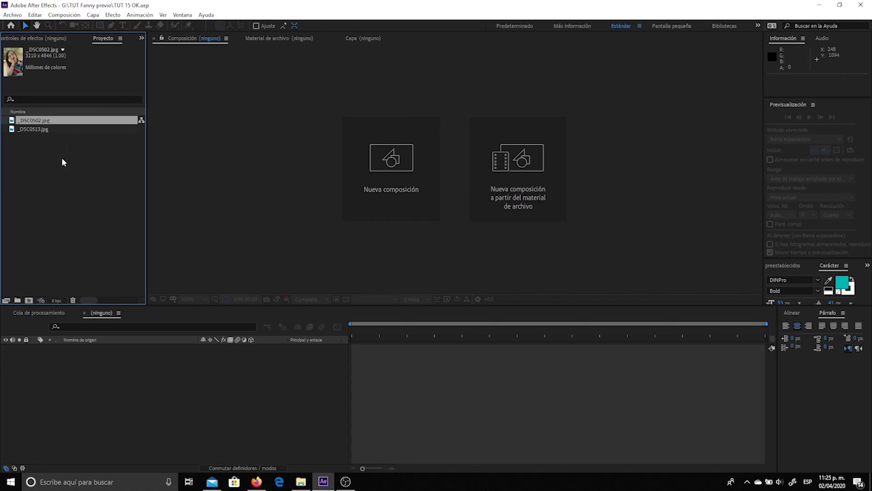
click(43, 130)
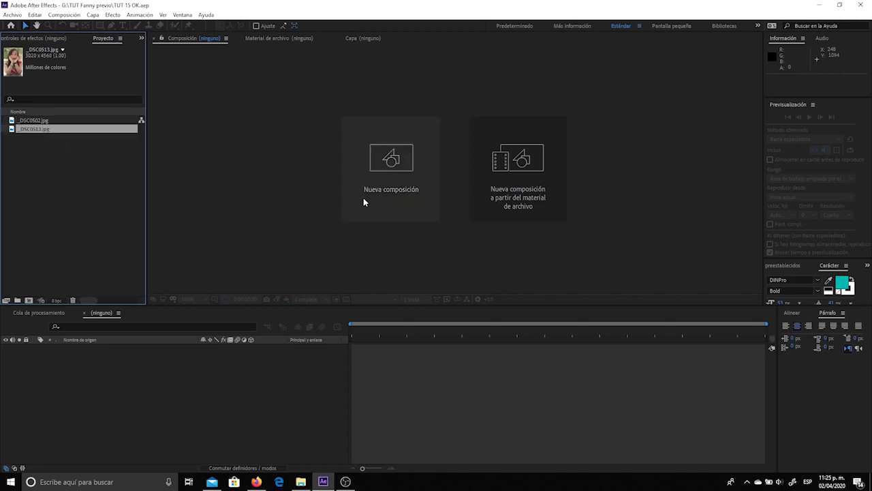
click(385, 193)
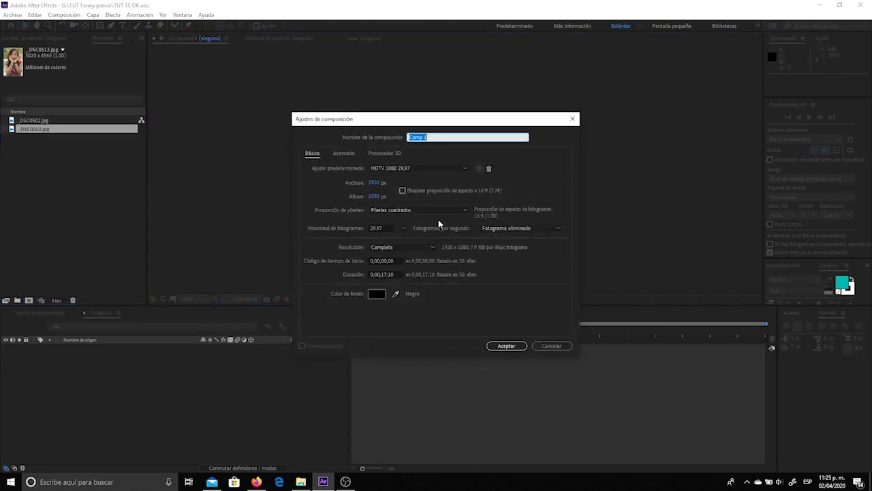
click(376, 183)
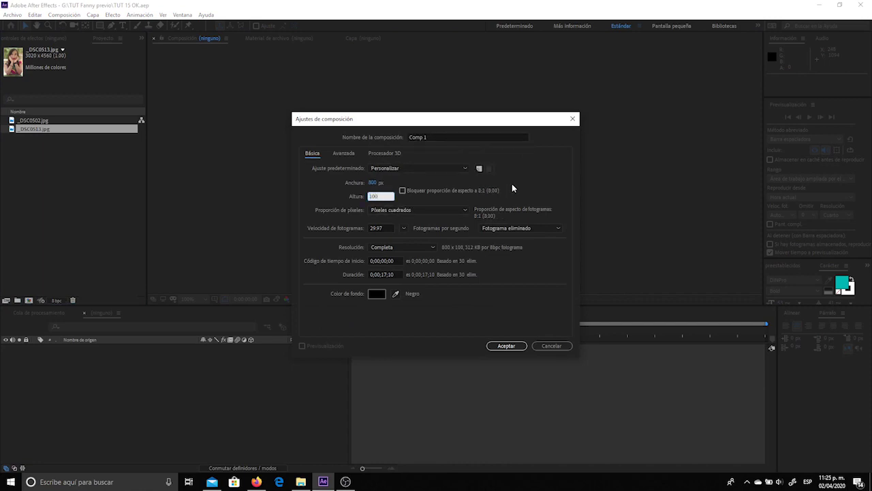
text(0)
key(Tab)
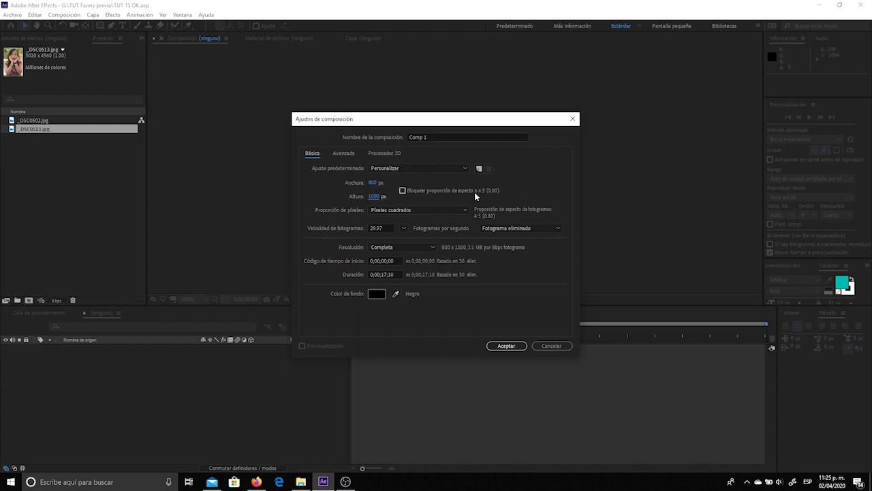
click(432, 137)
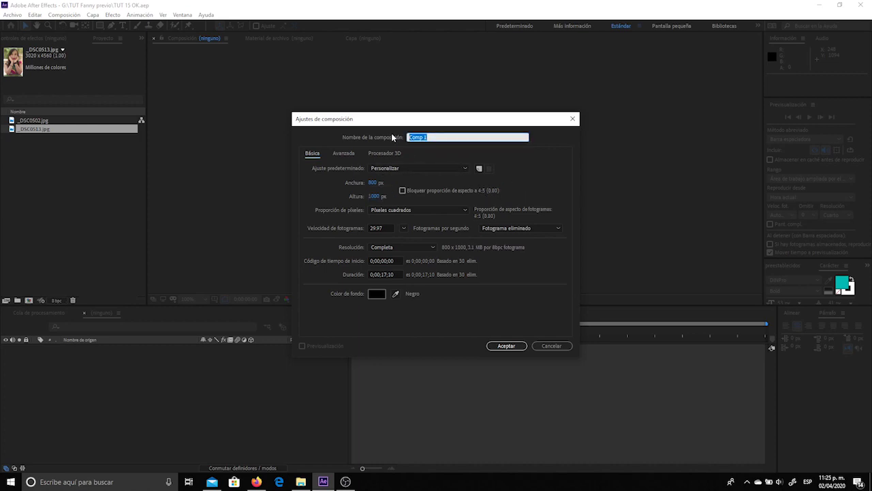
key(Return)
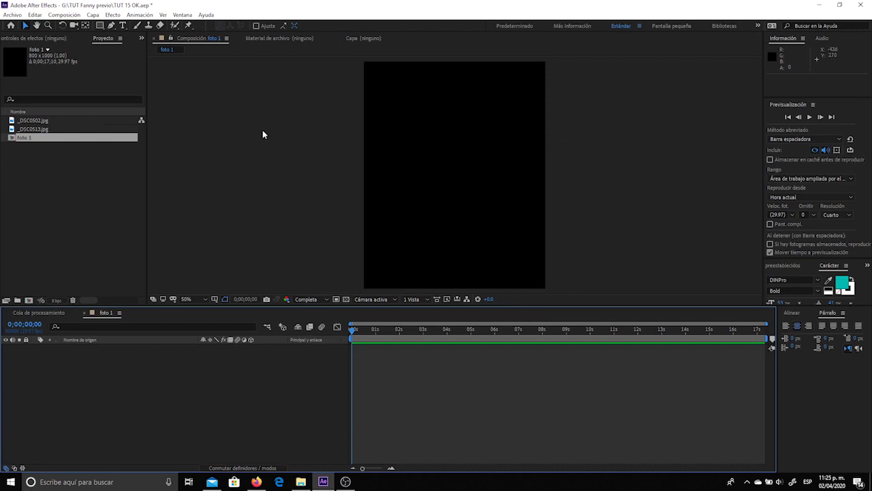
Preview _DSC0513.jpg and add it as a layer in foto 1.
click(120, 184)
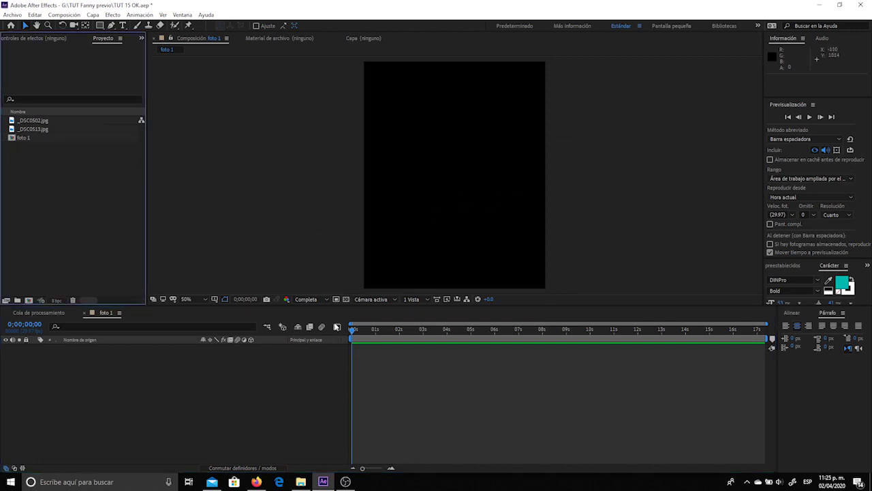
scroll(416, 220, down, 2)
scroll(414, 229, up, 2)
click(50, 124)
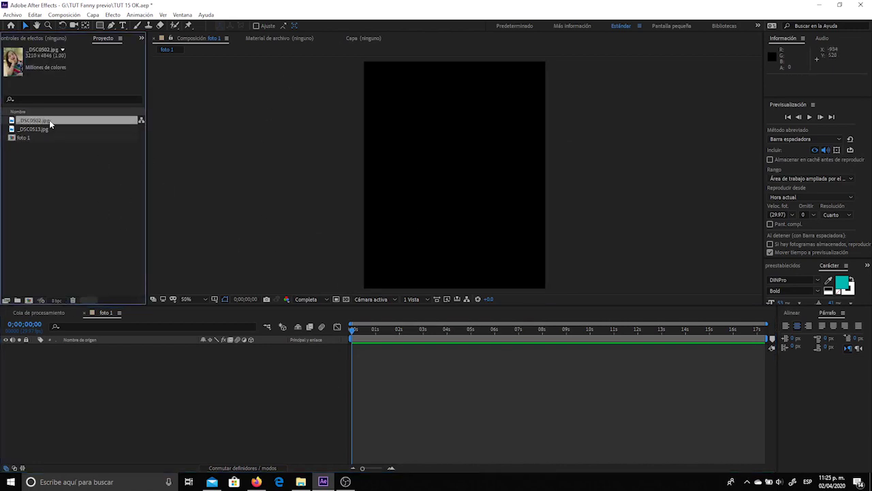
double_click(46, 129)
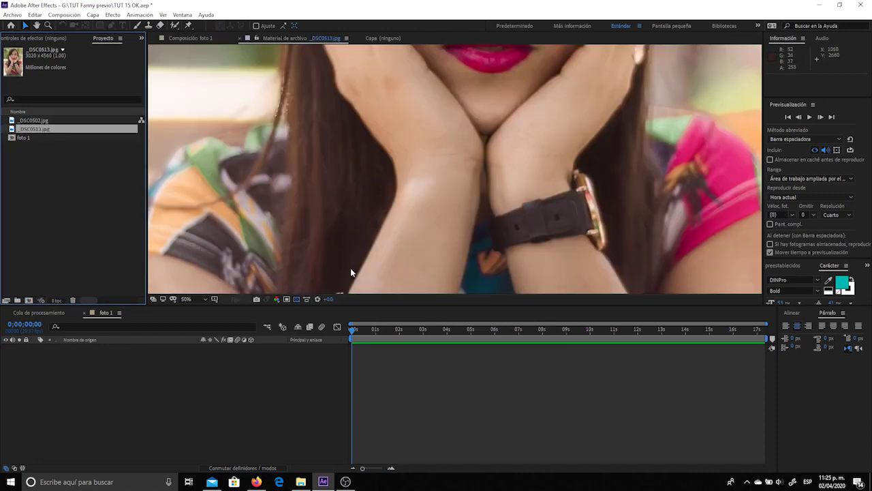
click(322, 368)
drag(38, 134, 143, 235)
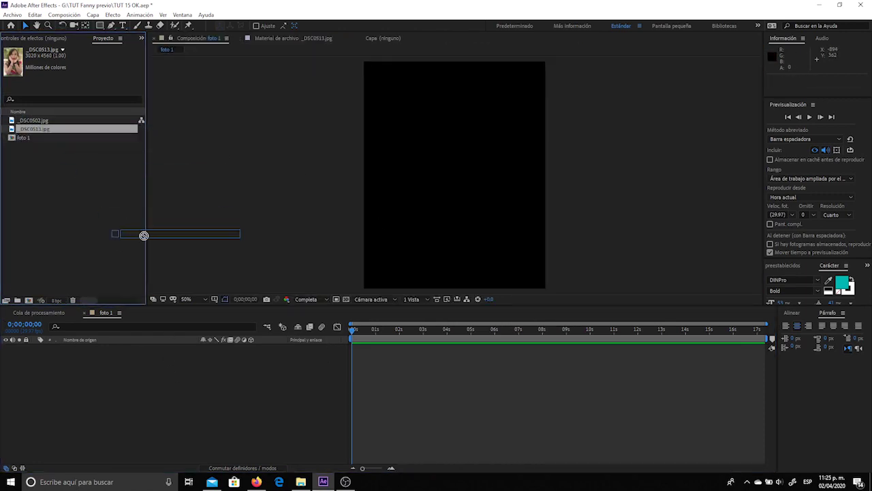
drag(252, 391, 259, 383)
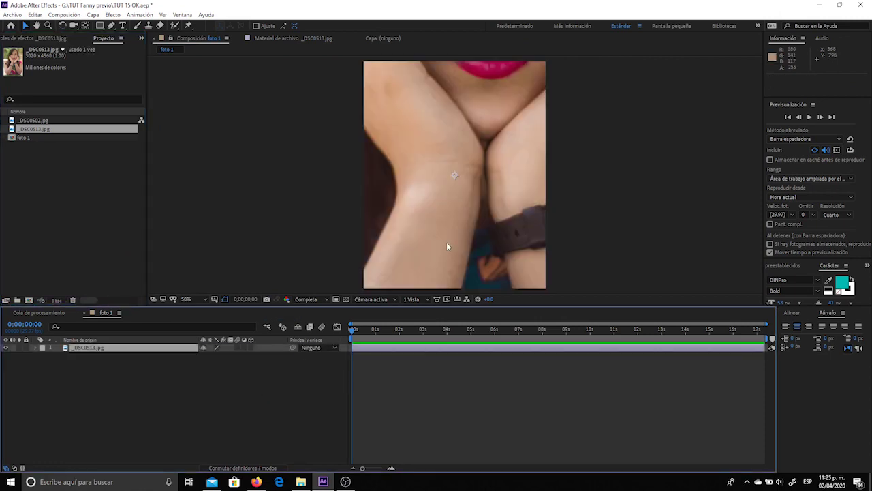
Scale the _DSC0513.jpg layer down to about 26% so it fits the frame.
key(comma)
key(comma)
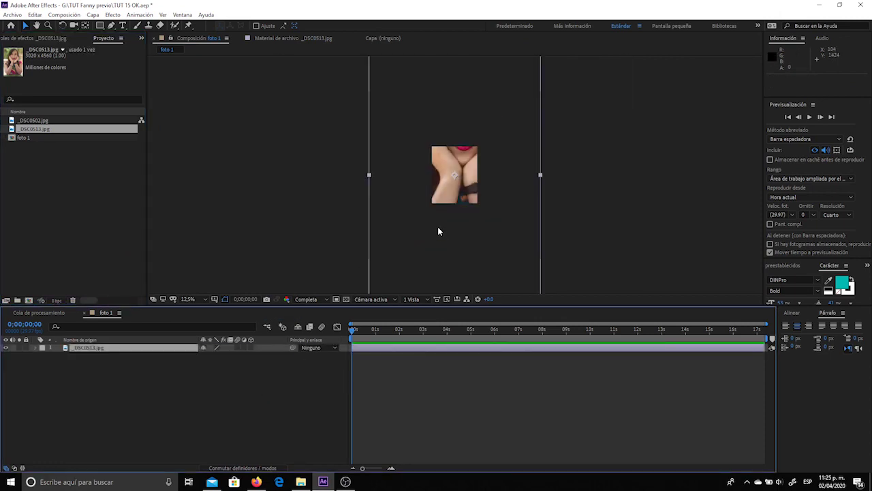
key(comma)
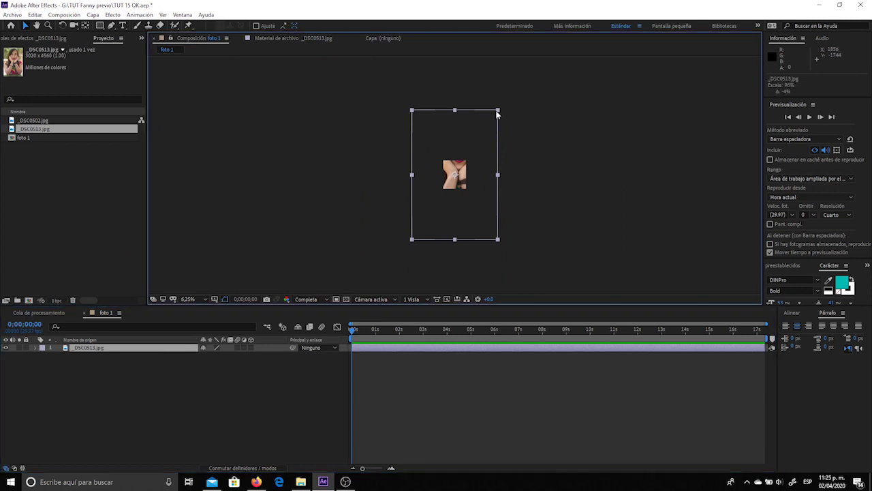
drag(497, 110, 470, 151)
key(period)
key(period)
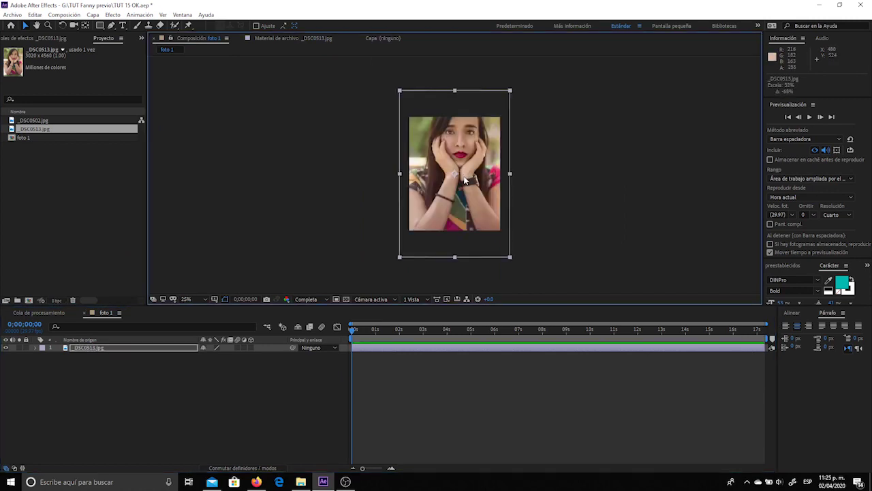
drag(510, 259, 501, 252)
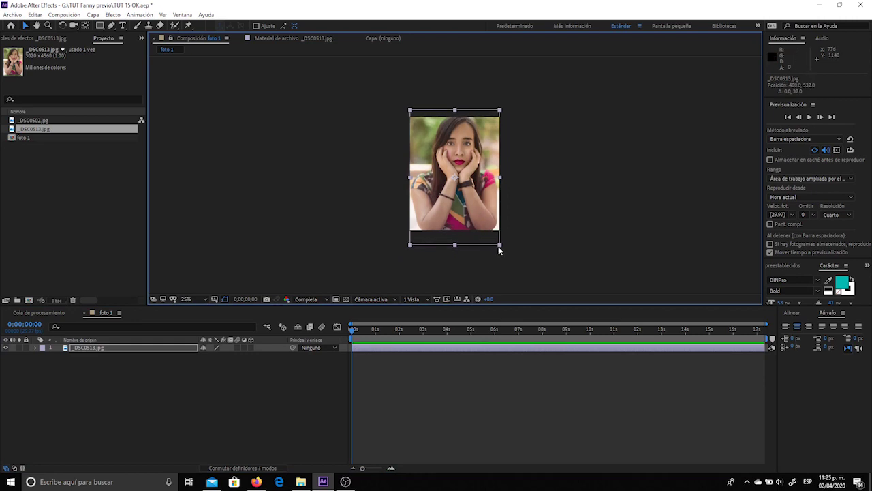
drag(499, 241, 499, 244)
click(77, 373)
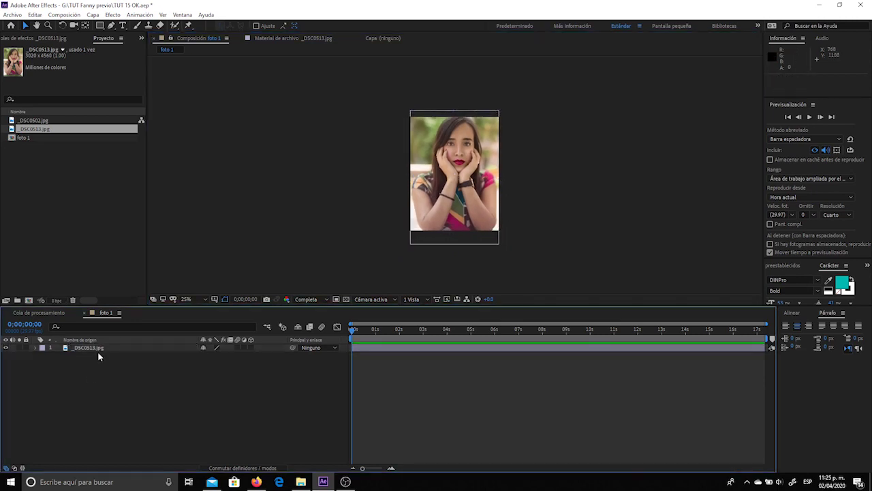
click(99, 349)
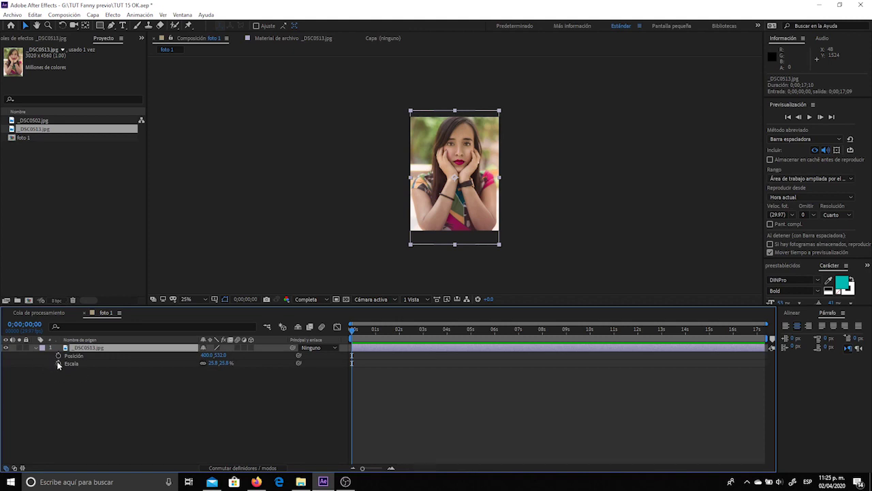
Keyframe the photo's scale from 26.7% at the start to 31.6% at 0;00;07;29, then preview.
click(58, 363)
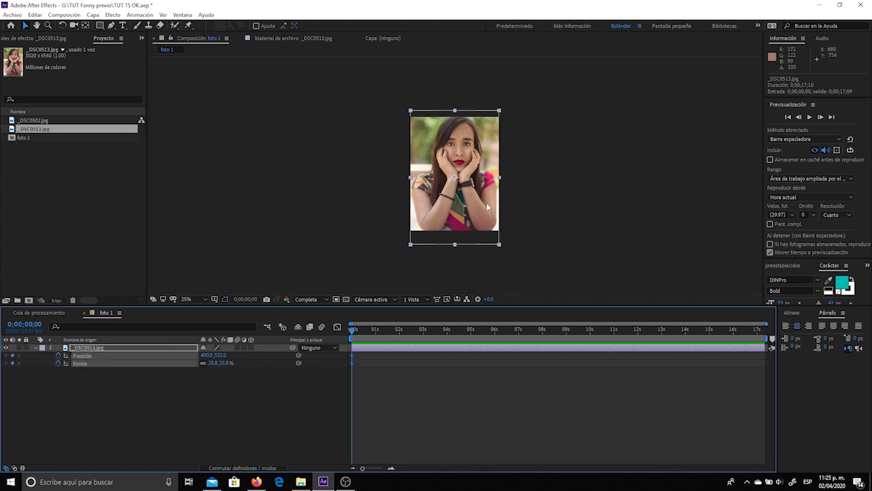
key(period)
drag(499, 246, 501, 248)
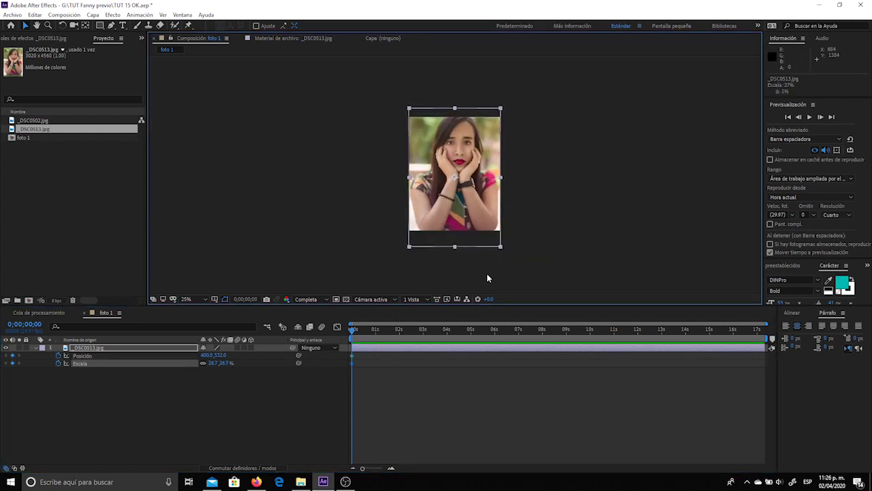
key(Down)
key(Down)
key(Down)
key(Down)
key(Down)
key(Down)
key(Down)
key(Down)
key(Down)
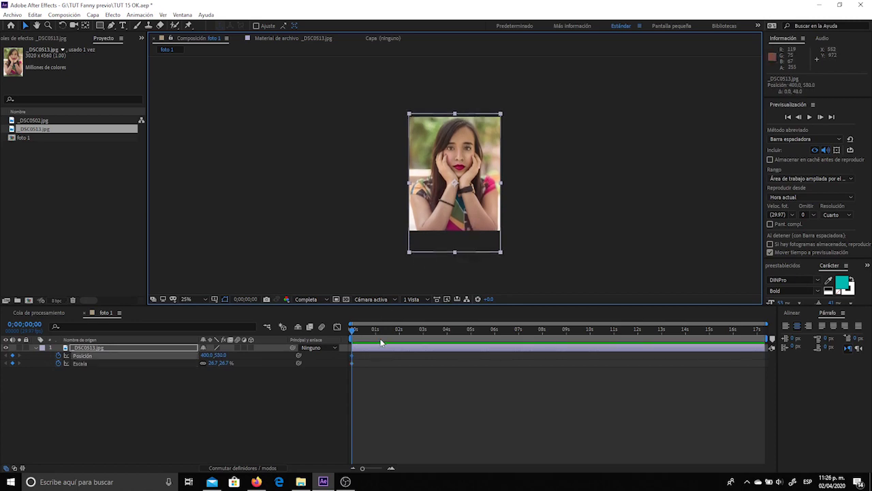
drag(388, 330, 542, 329)
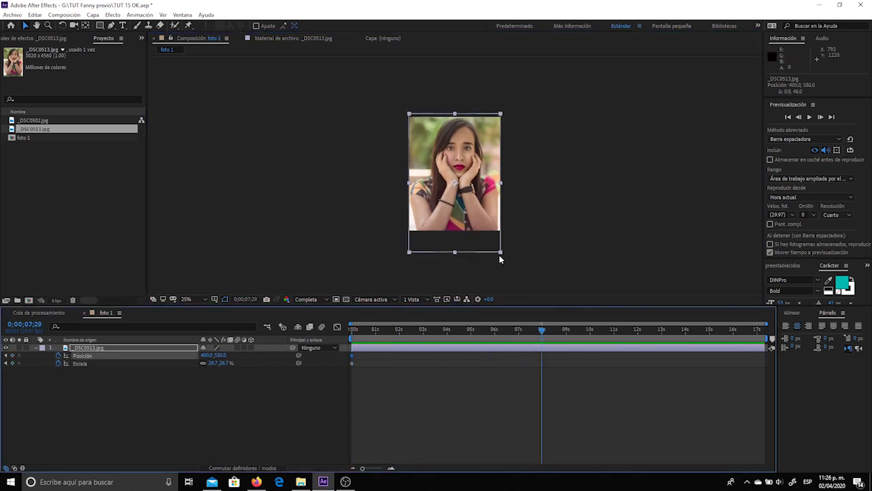
drag(500, 252, 519, 266)
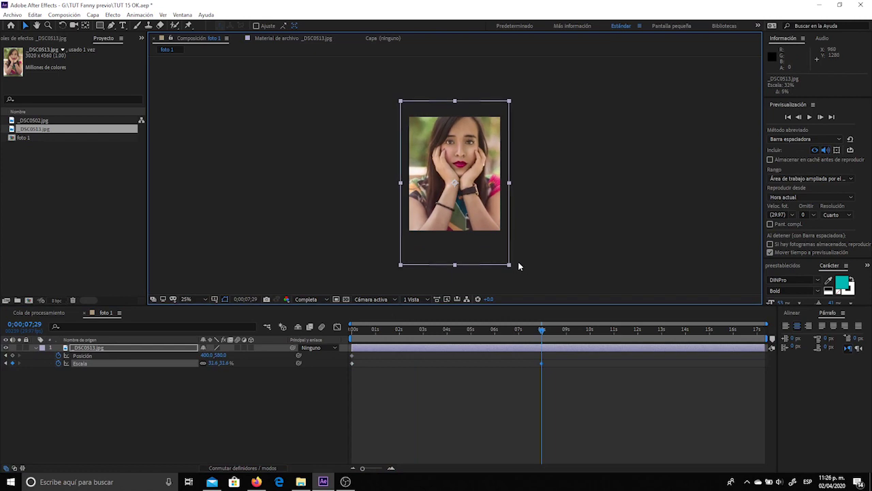
drag(477, 331, 349, 345)
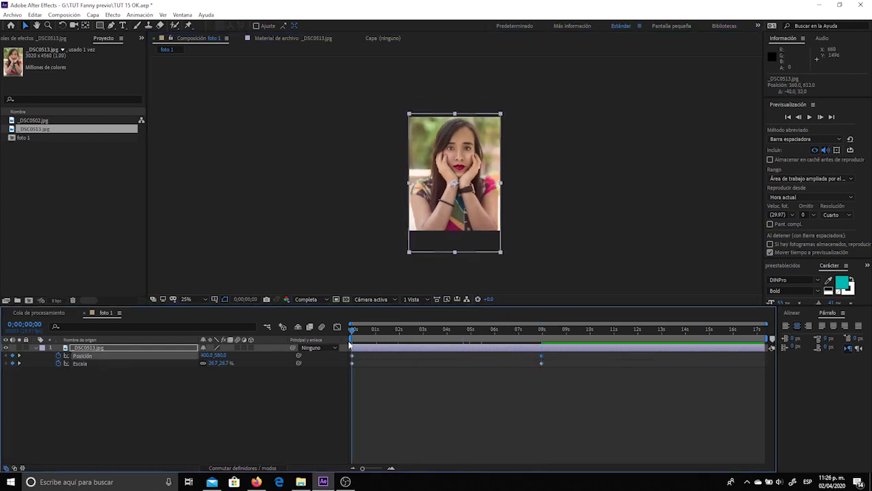
key(space)
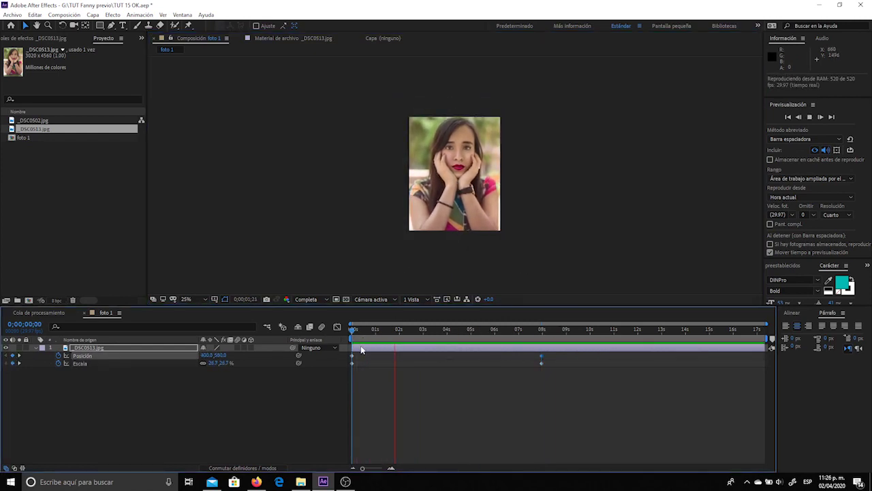
key(space)
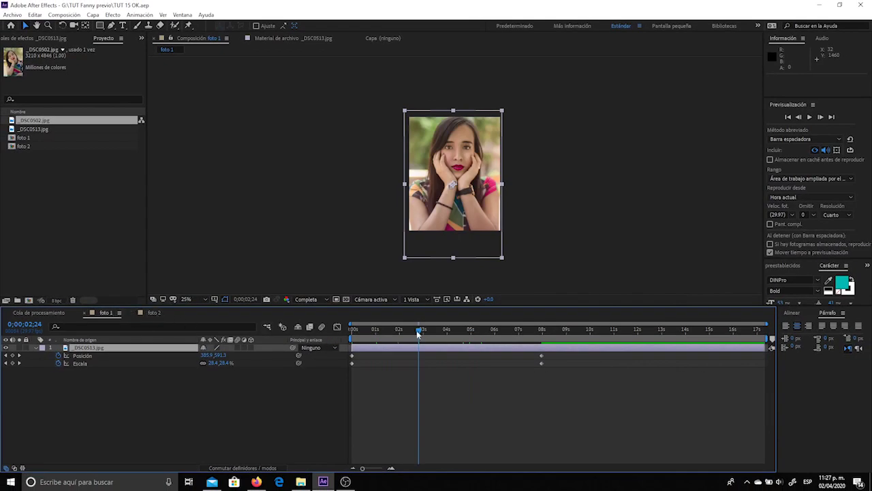
Scrub through the foto 1 and foto 2 zoom animations, then begin a new composition.
mouse_move(418, 333)
mouse_down()
mouse_move(363, 330)
mouse_move(500, 330)
mouse_up()
click(149, 314)
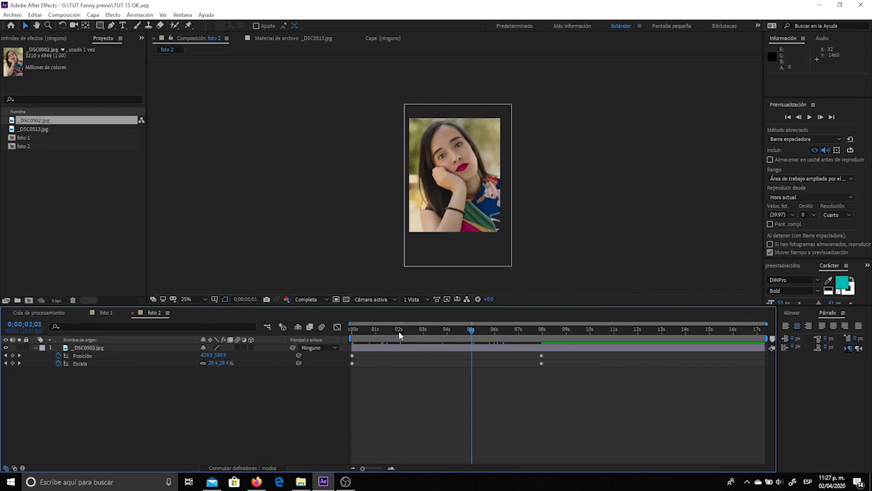
drag(400, 333, 428, 329)
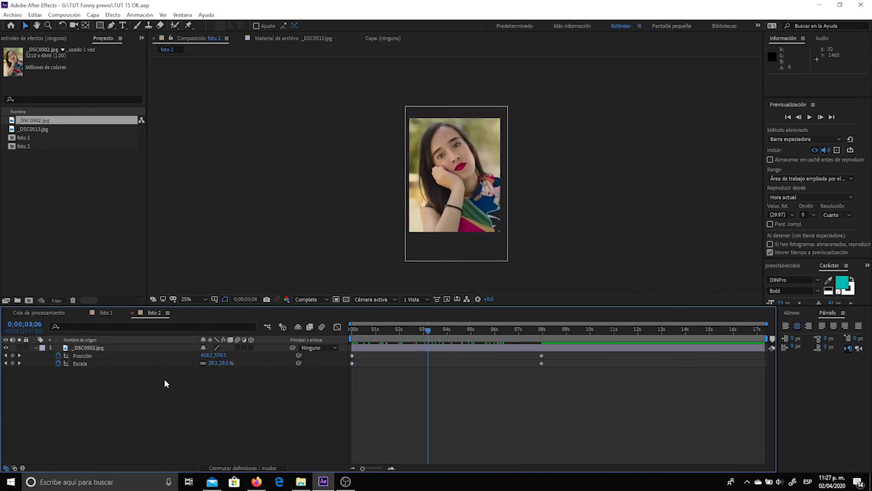
key(ctrl+n)
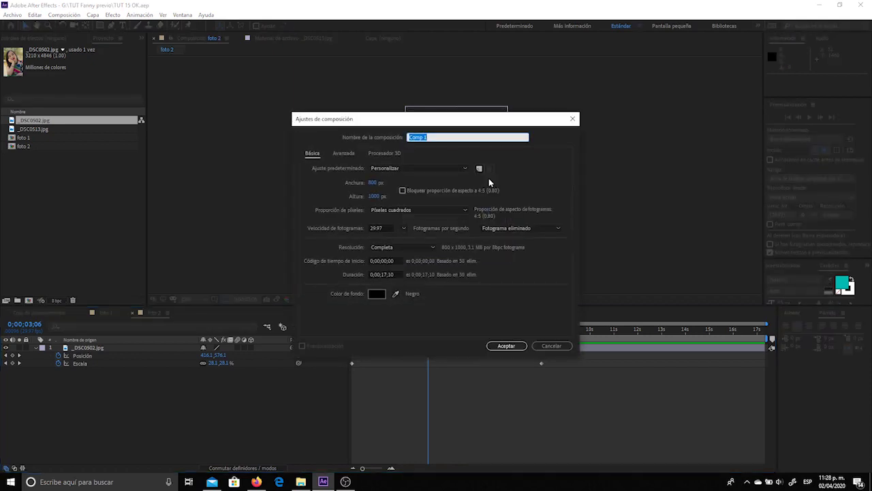
Name the new 800 × 1000 composition TRANSICION and create it.
text(TRANSICION)
key(Return)
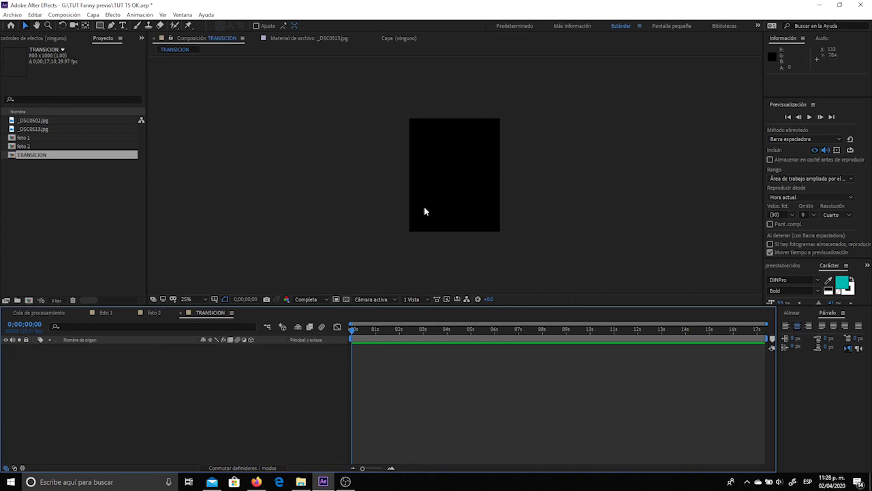
key(period)
key(comma)
key(period)
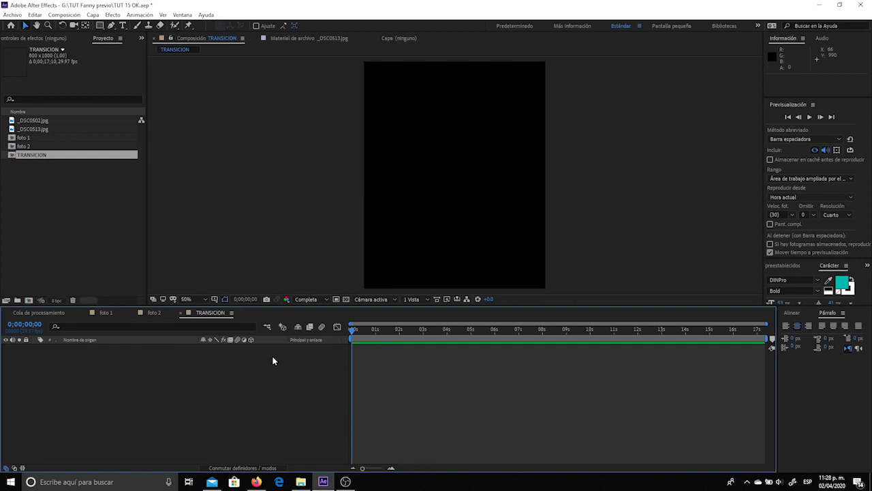
Add a full-frame white (FFFFFF) solid named Sólido Blanco 1.
key(ctrl+y)
click(476, 379)
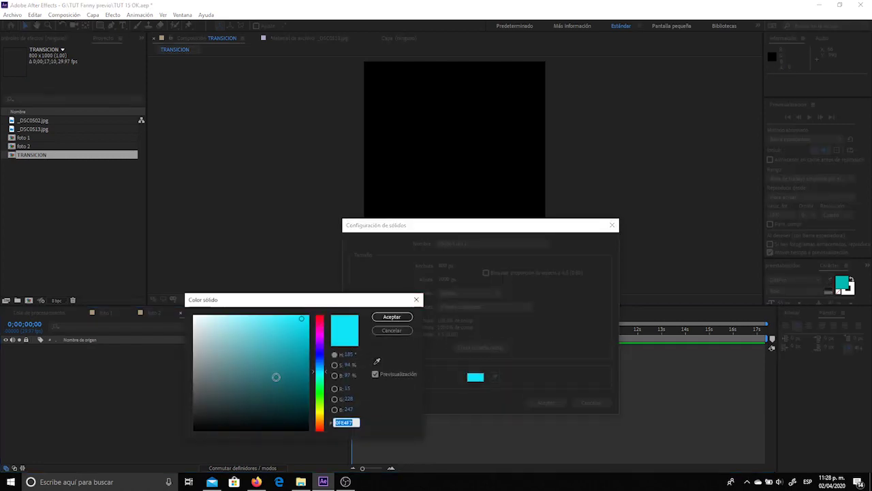
text(FFFFFF)
click(405, 318)
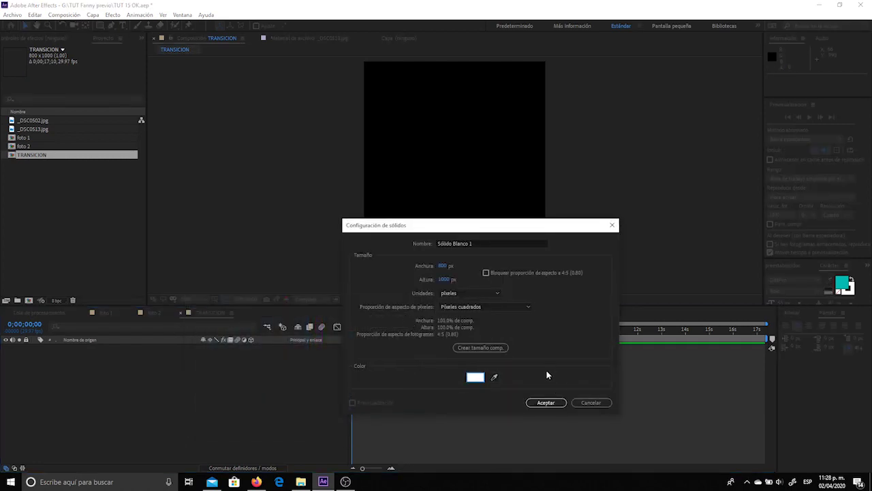
click(541, 403)
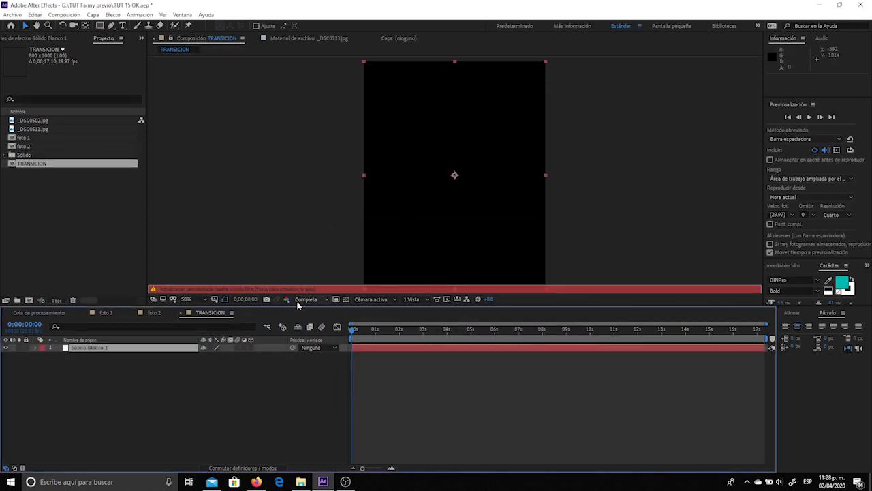
Apply the Generar > Cuadrícula effect to Sólido Blanco 1.
click(41, 38)
right_click(80, 164)
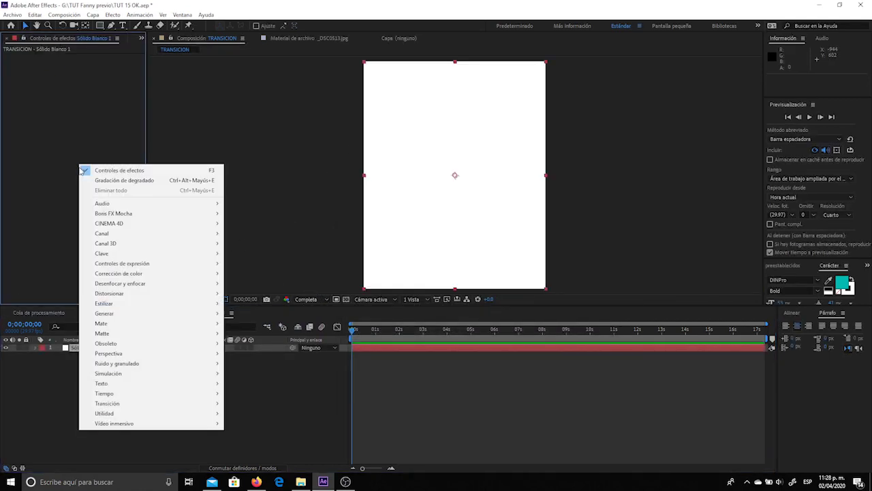
mouse_move(175, 275)
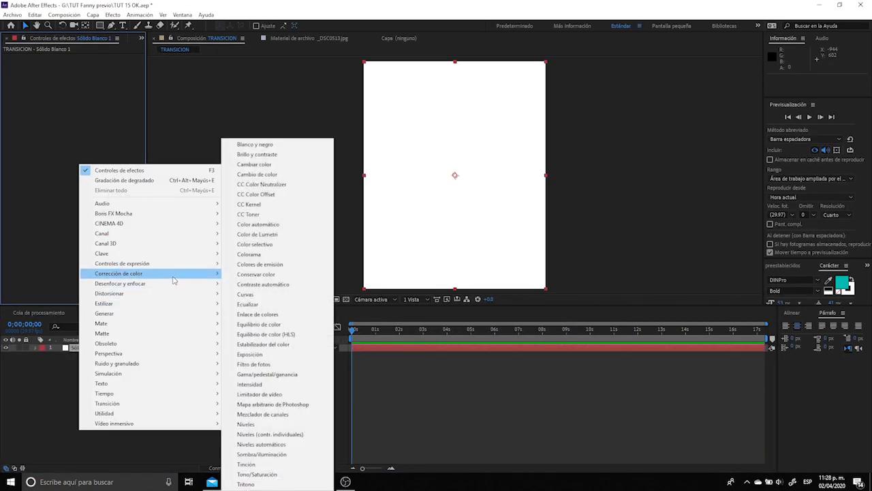
mouse_move(163, 313)
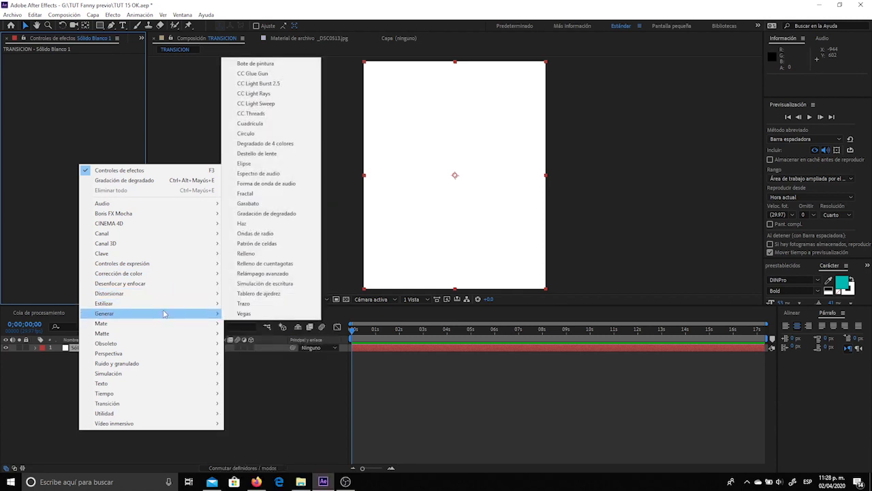
click(252, 125)
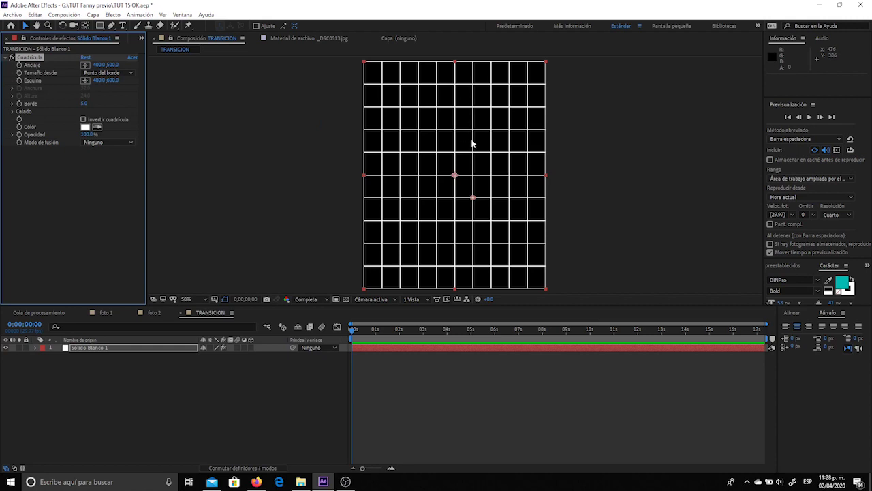
key(comma)
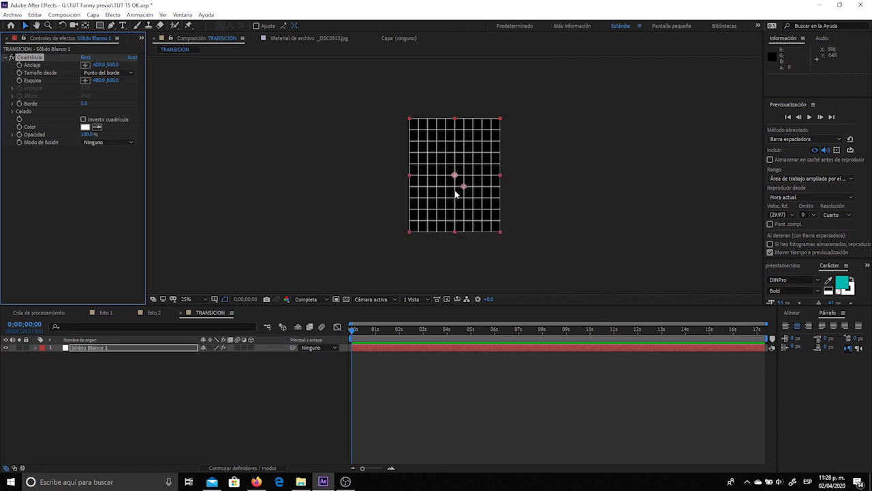
key(period)
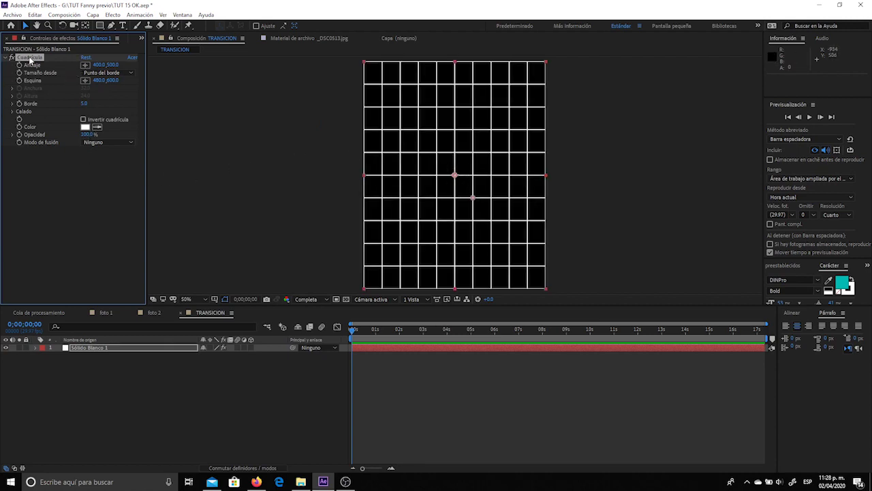
Set the grid's anchor to 0, 0.
mouse_move(112, 64)
mouse_down()
mouse_move(144, 64)
mouse_move(107, 75)
mouse_up()
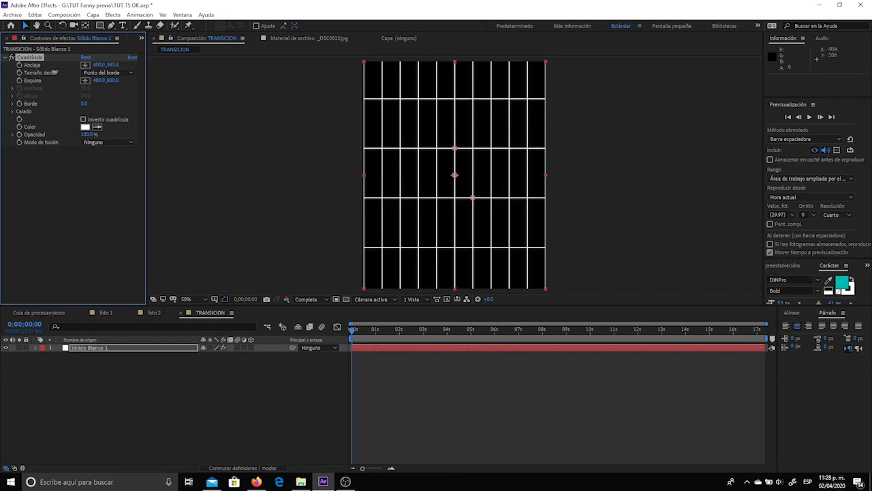
click(98, 64)
text(0)
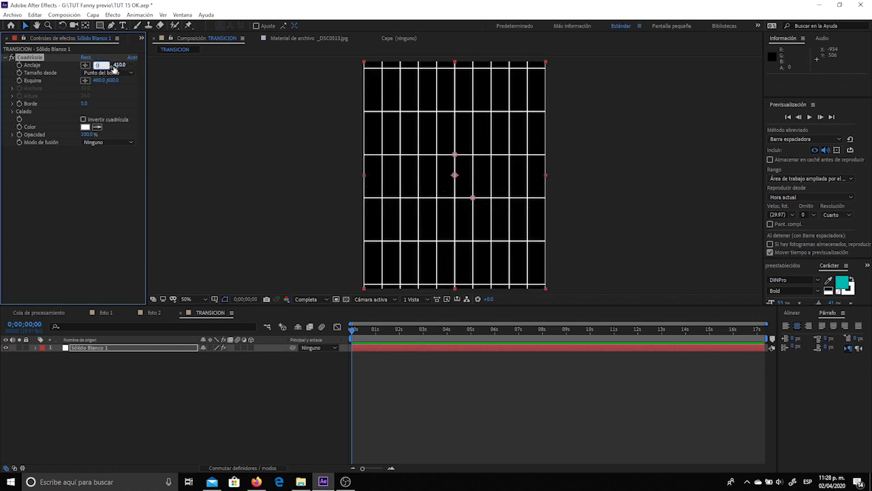
key(Return)
click(107, 64)
text(0)
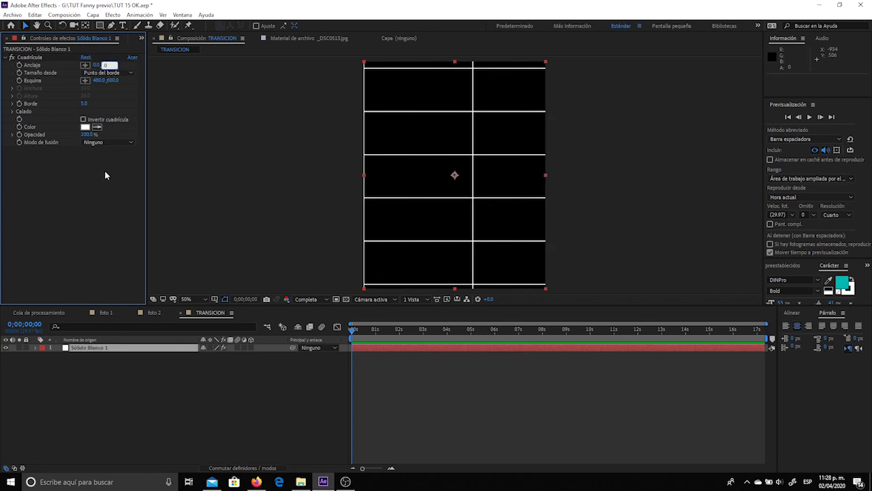
key(Return)
Drag the grid corner to size the cells into roughly three columns and four rows.
key(comma)
key(comma)
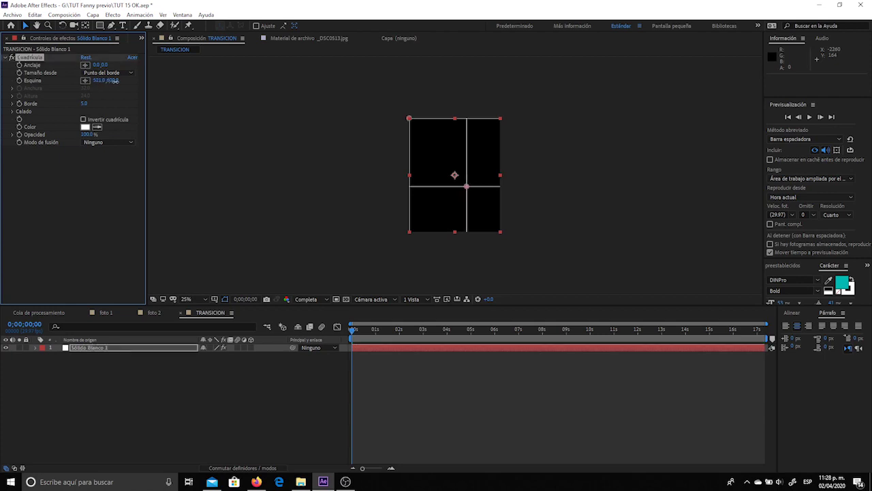
mouse_move(455, 175)
mouse_down()
mouse_move(434, 174)
mouse_move(439, 153)
mouse_up()
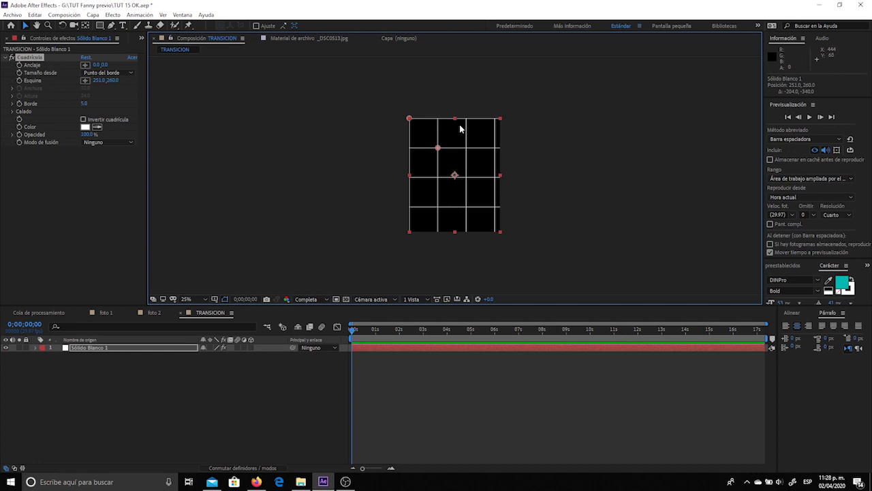
drag(439, 153, 440, 157)
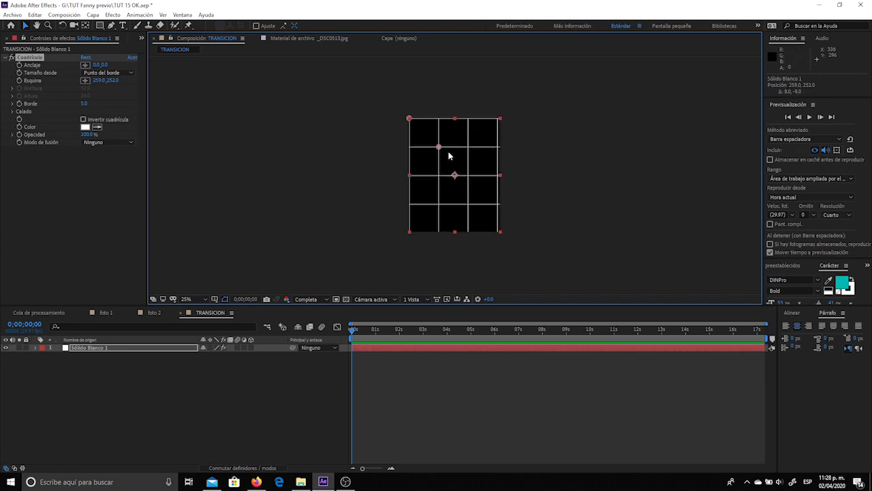
key(period)
click(188, 299)
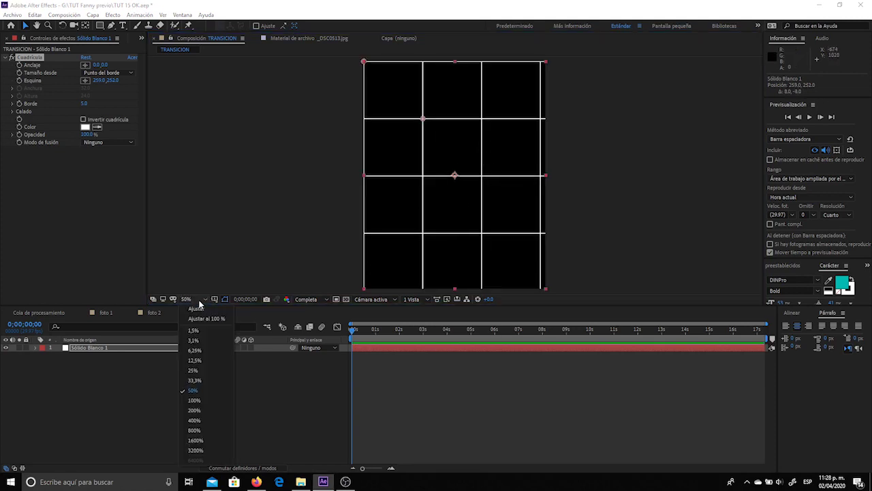
click(230, 311)
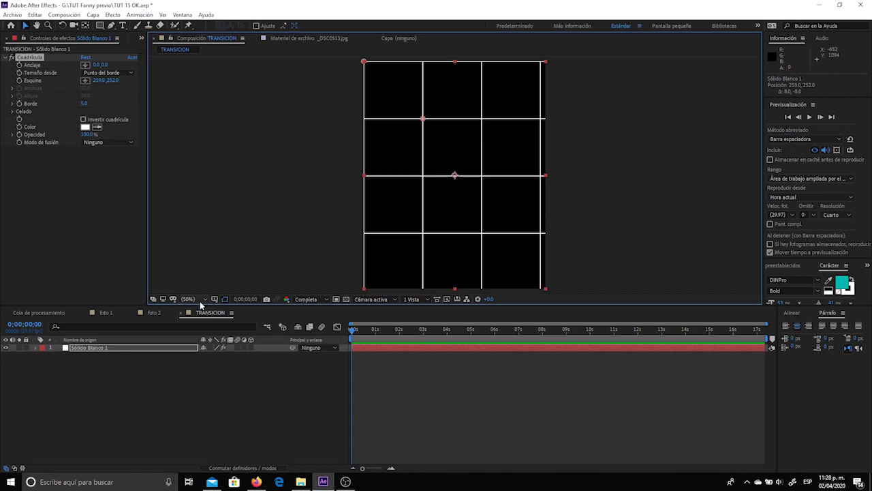
click(196, 299)
click(210, 325)
drag(89, 81, 97, 79)
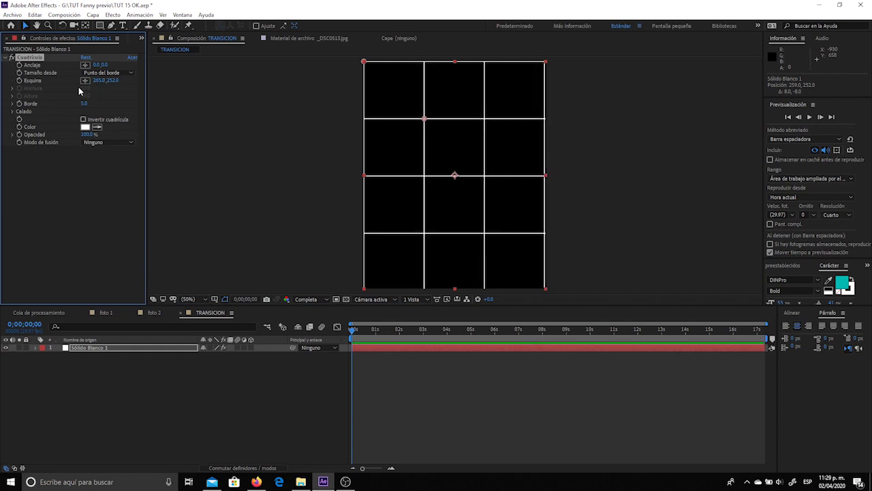
Fine-tune the grid corner to 266, 249 and set the line border to 3.
click(100, 80)
key(Up)
key(Up)
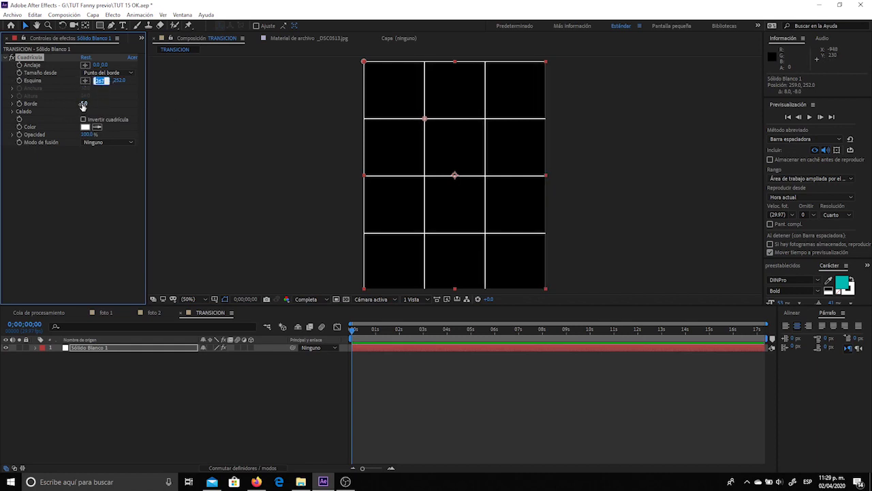
click(83, 104)
click(89, 195)
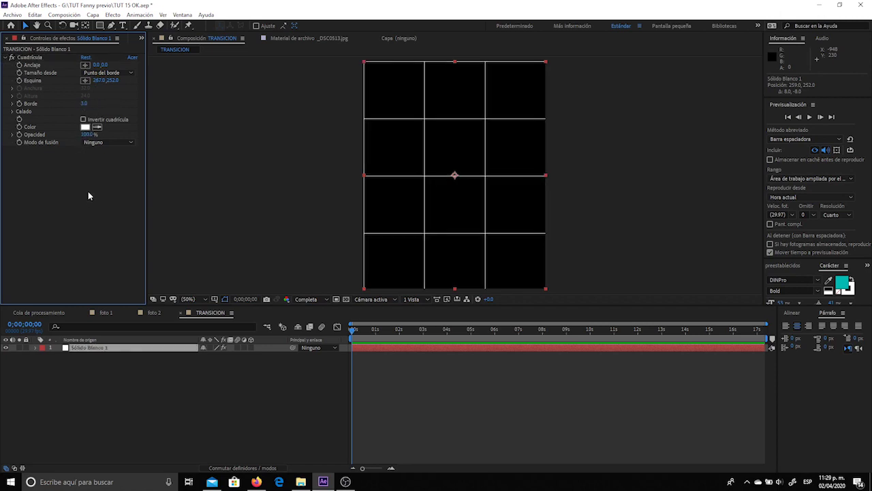
click(100, 81)
key(Up)
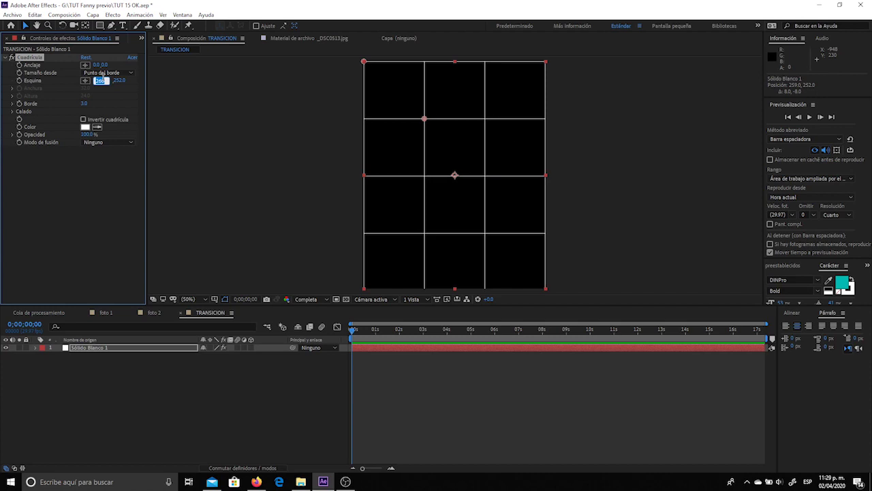
key(Return)
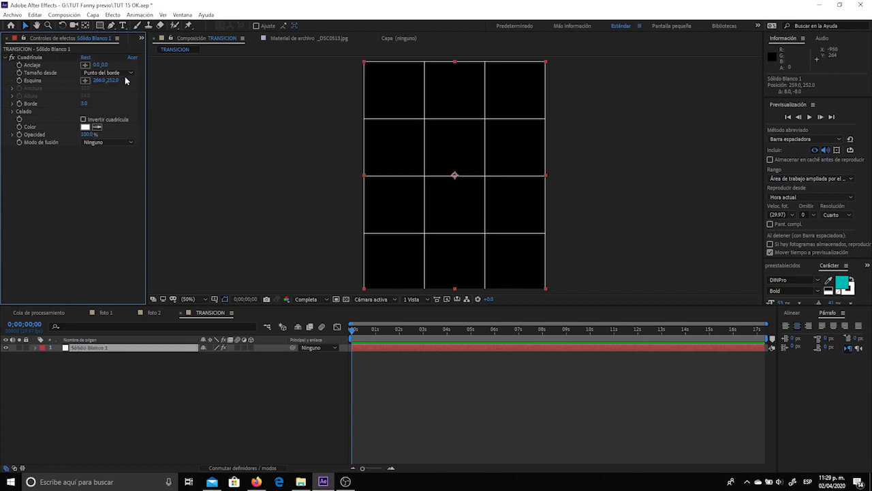
click(113, 80)
key(Down)
key(Down)
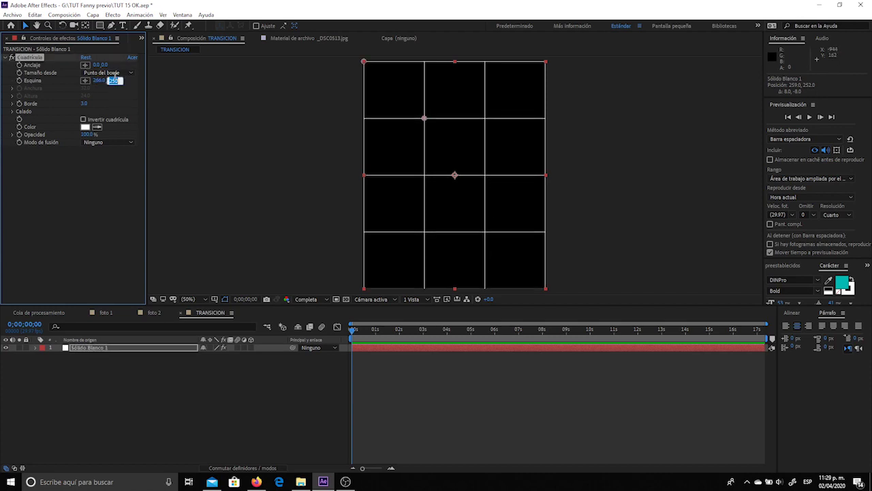
key(Down)
key(Down)
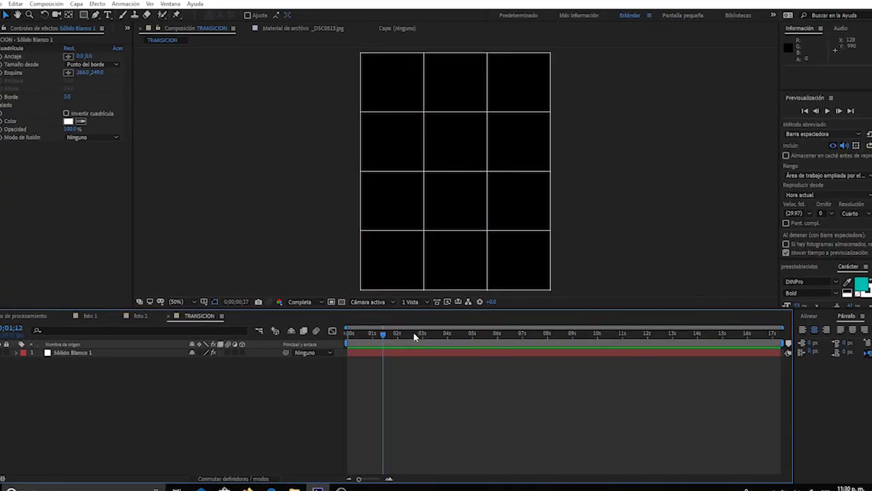
Add foto 1 to TRANSICION beneath Sólido Blanco 1 and make it a 3D layer.
drag(444, 329, 412, 333)
right_click(147, 50)
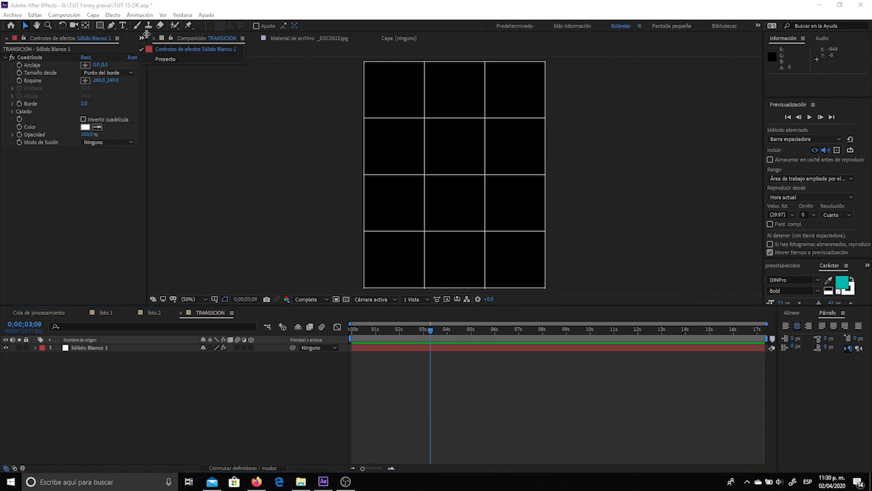
click(167, 58)
click(31, 138)
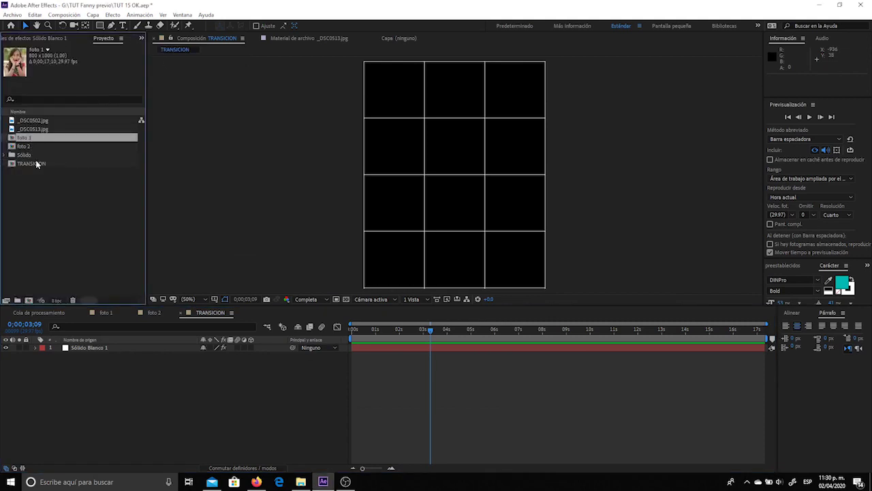
drag(29, 139, 160, 359)
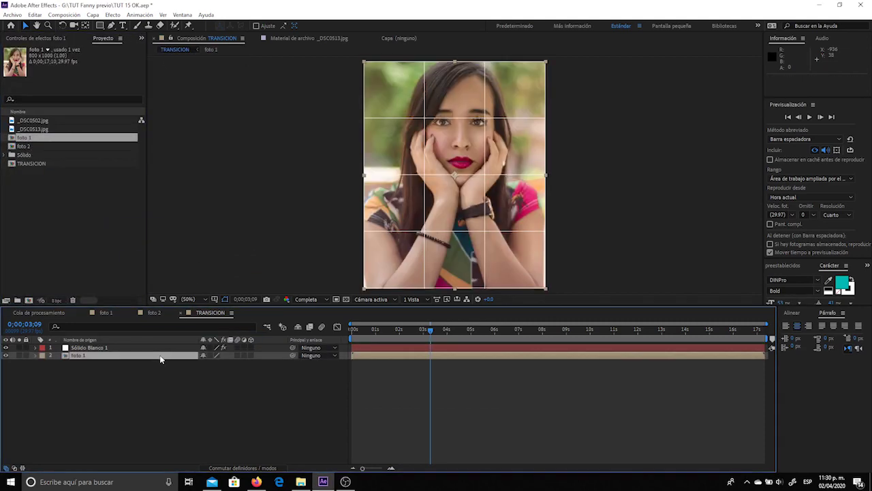
key(comma)
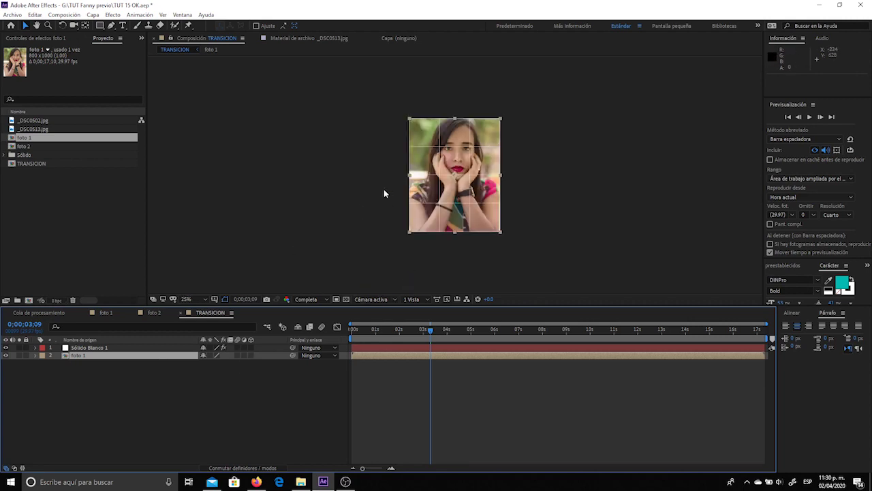
click(251, 355)
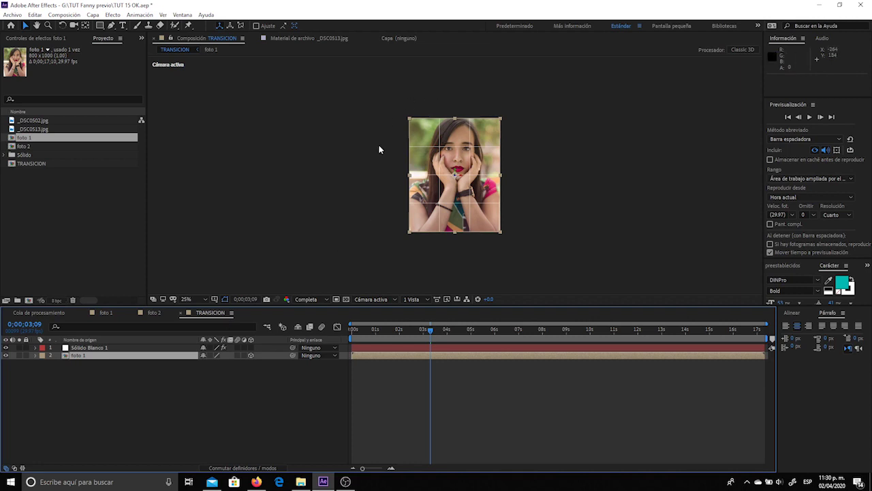
Switch the viewer to 4 views and centre foto 1 in the top view.
click(420, 298)
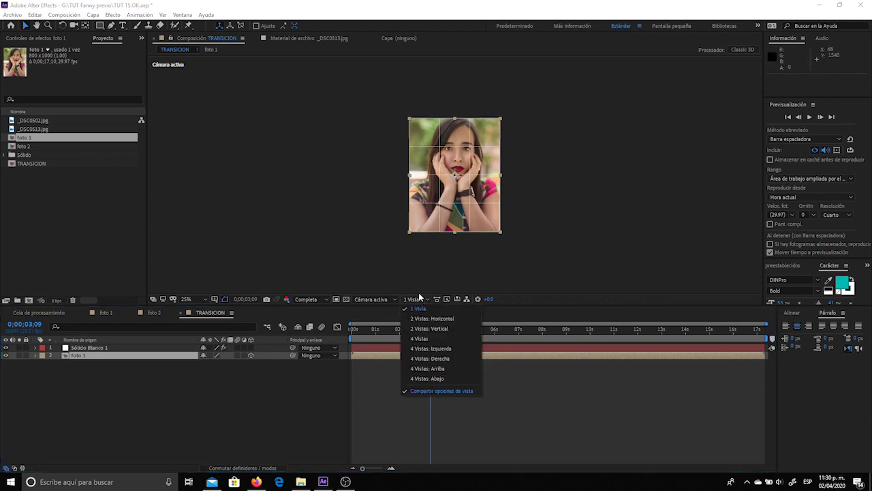
click(428, 338)
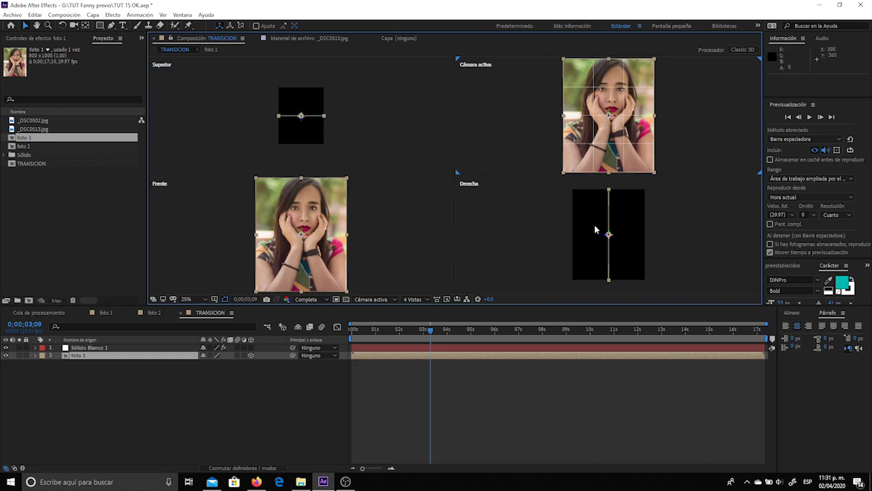
click(257, 119)
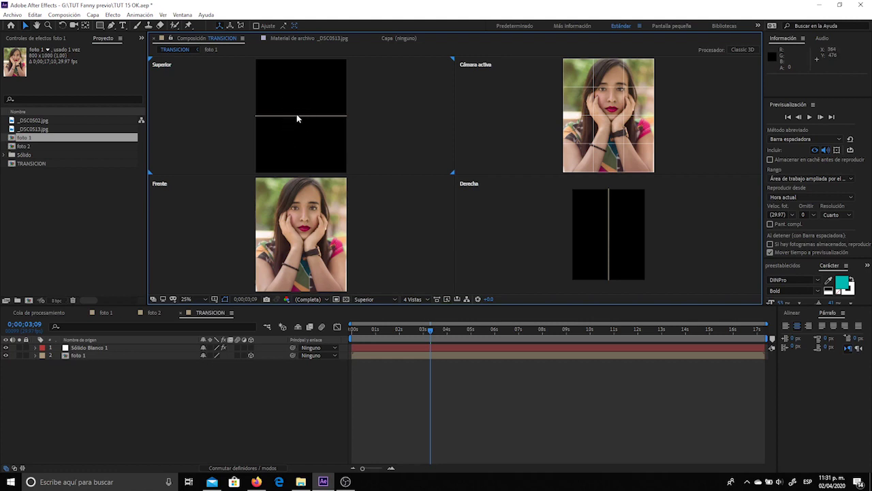
scroll(296, 126, down, 1)
scroll(293, 129, up, 2)
scroll(294, 130, down, 2)
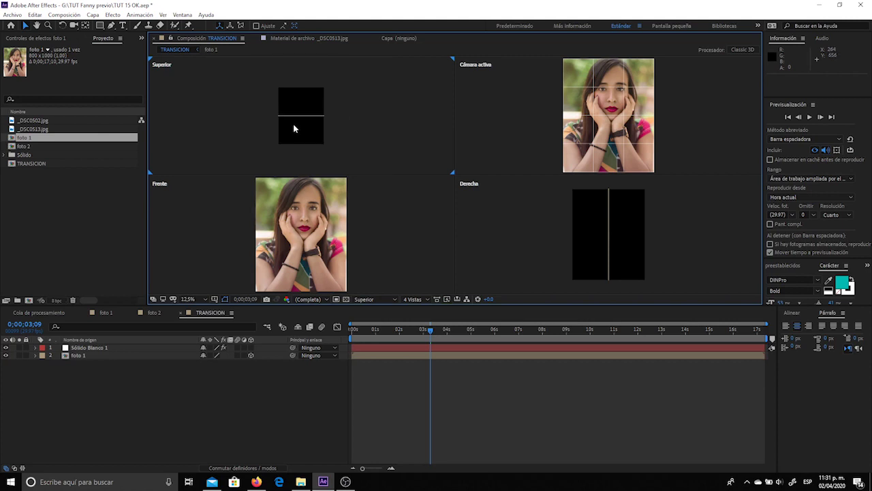
scroll(294, 128, up, 1)
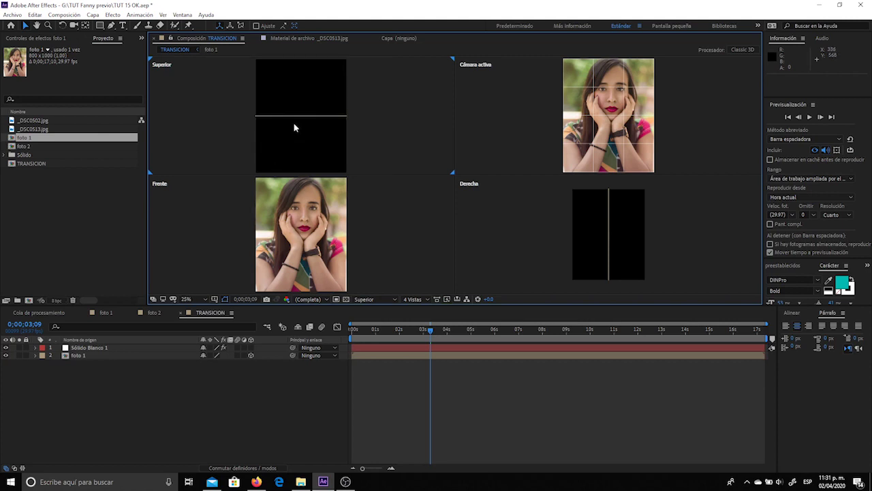
click(118, 356)
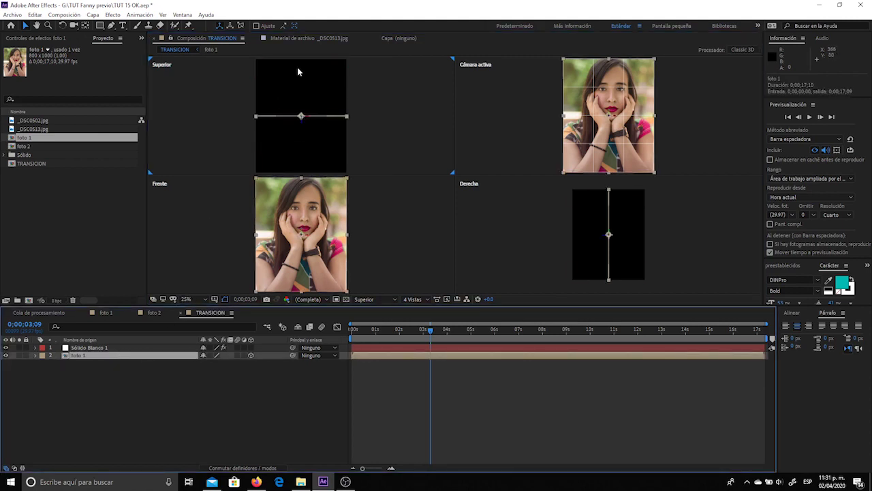
drag(306, 85, 306, 110)
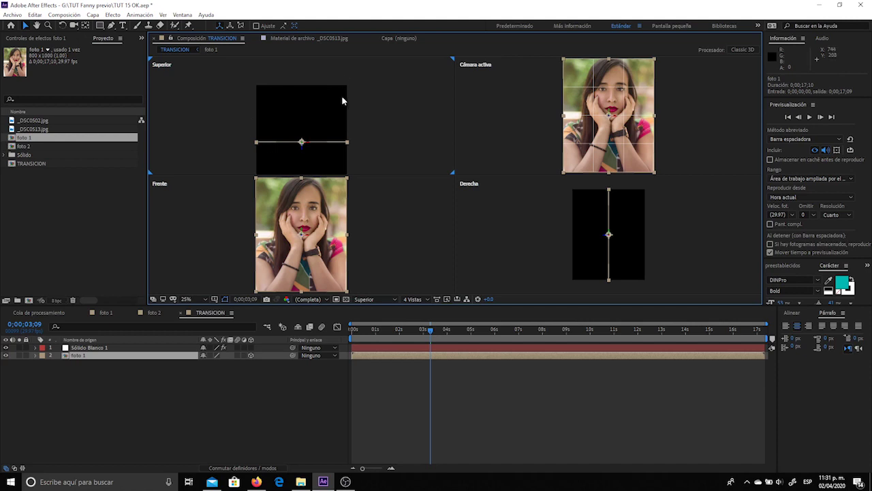
Push foto 1's anchor point back in depth and set the time to 0;00;01;22.
click(85, 27)
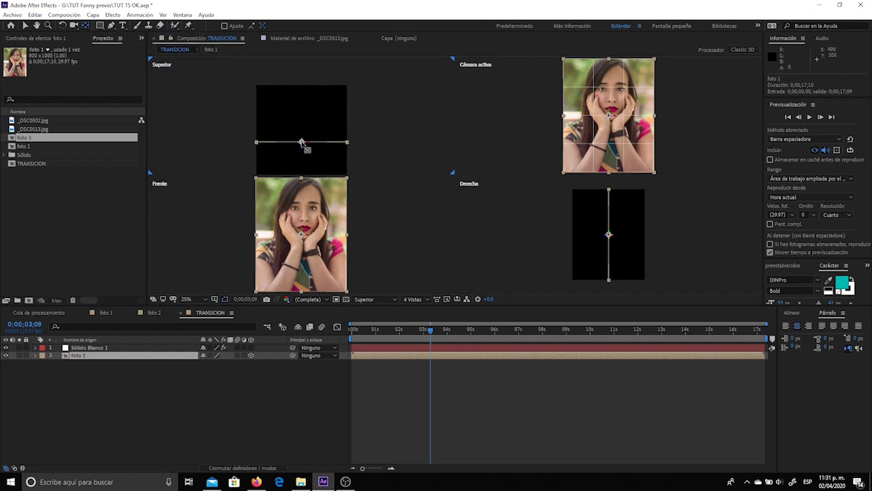
drag(302, 143, 302, 85)
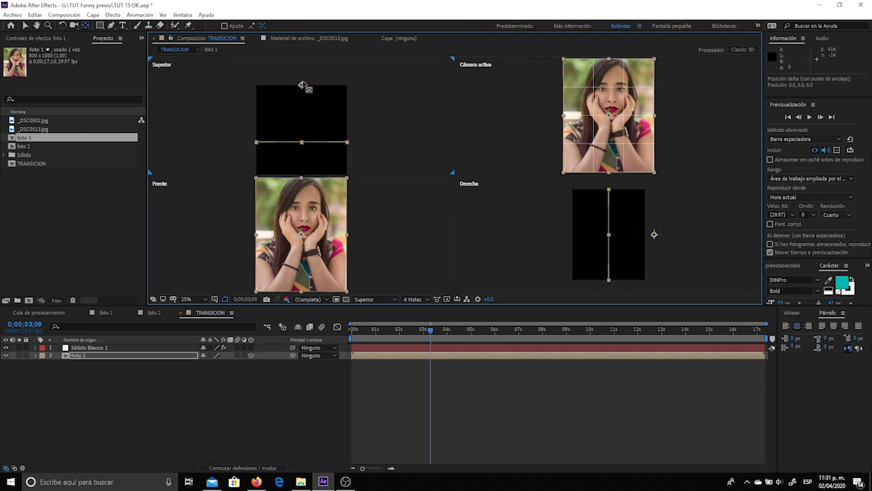
click(318, 400)
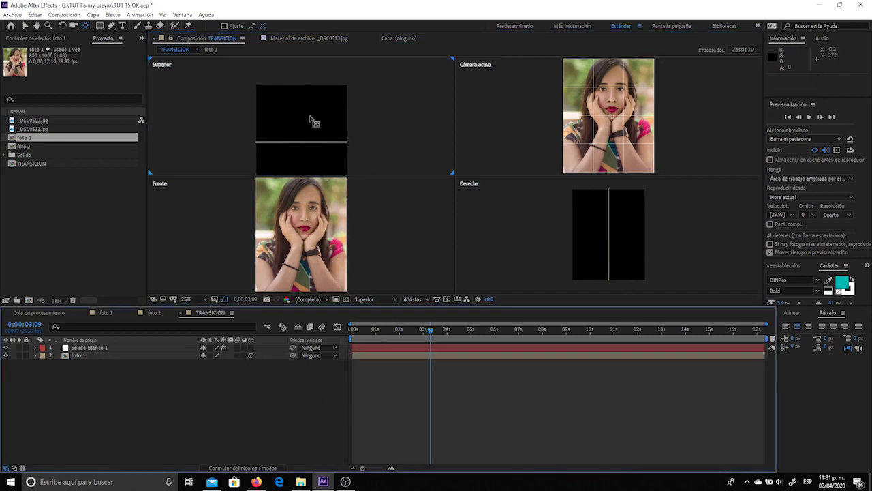
click(133, 355)
click(393, 331)
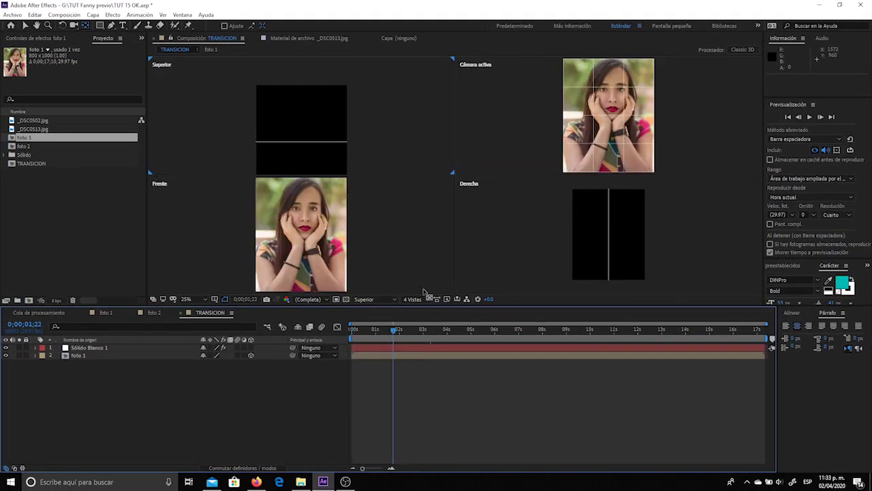
Return the viewer to a single view and recentre foto 1.
click(416, 300)
click(422, 313)
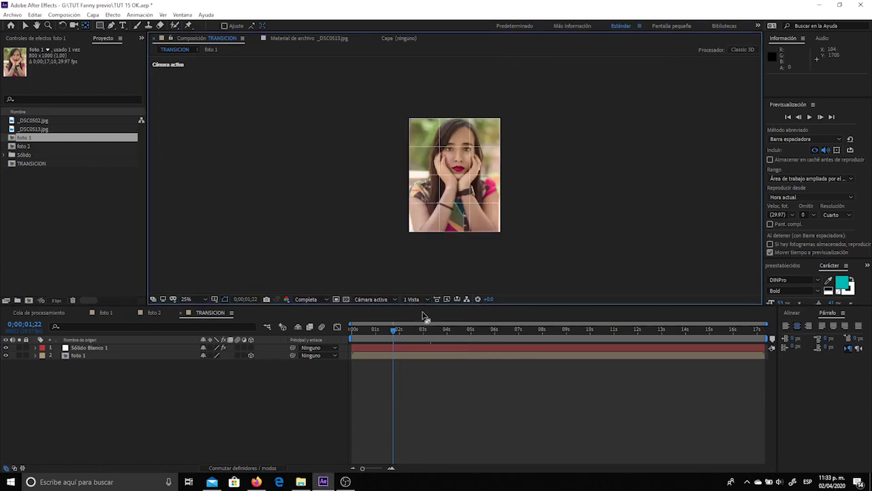
scroll(462, 162, up, 2)
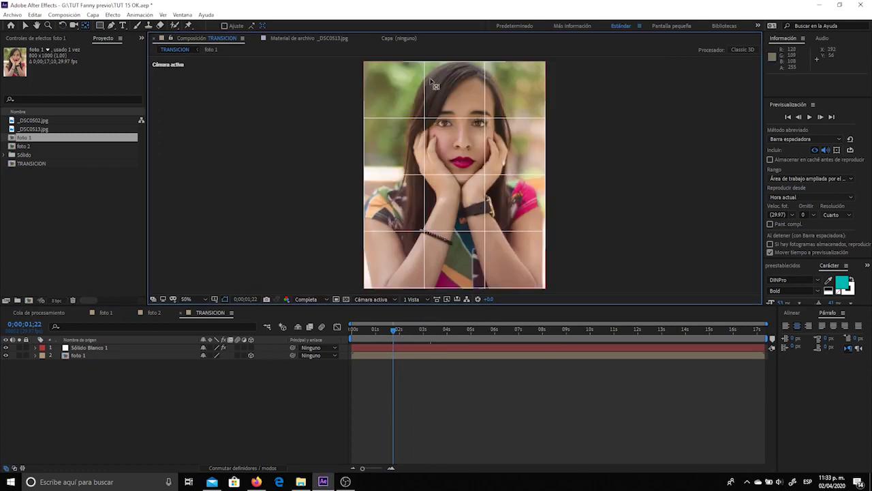
click(104, 356)
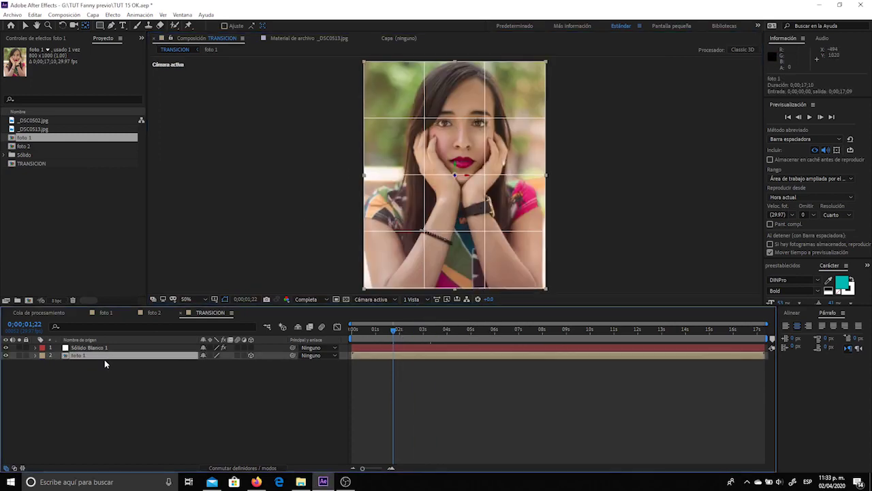
drag(450, 165, 432, 195)
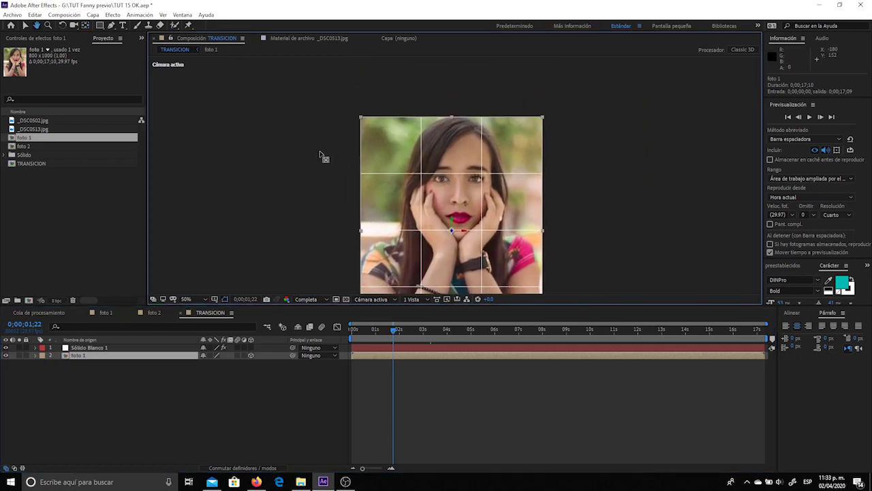
Draw a rectangle mask on foto 1 matching the grid's top row.
key(q)
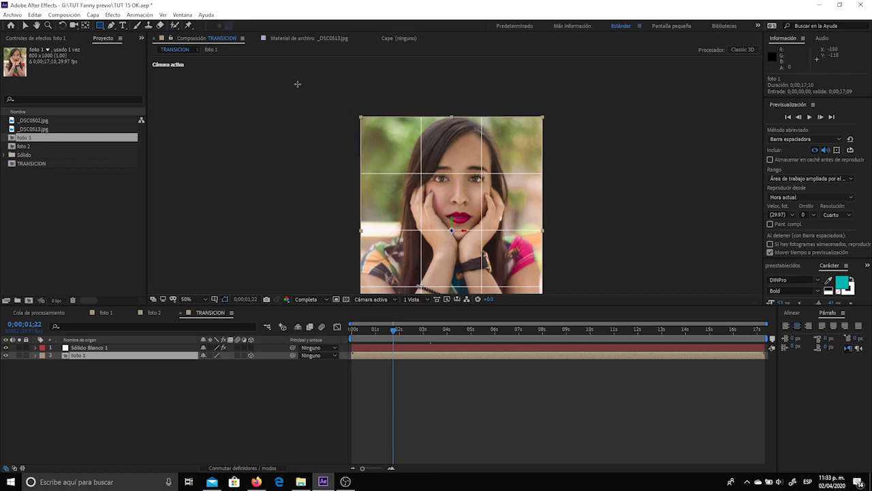
drag(331, 115, 549, 157)
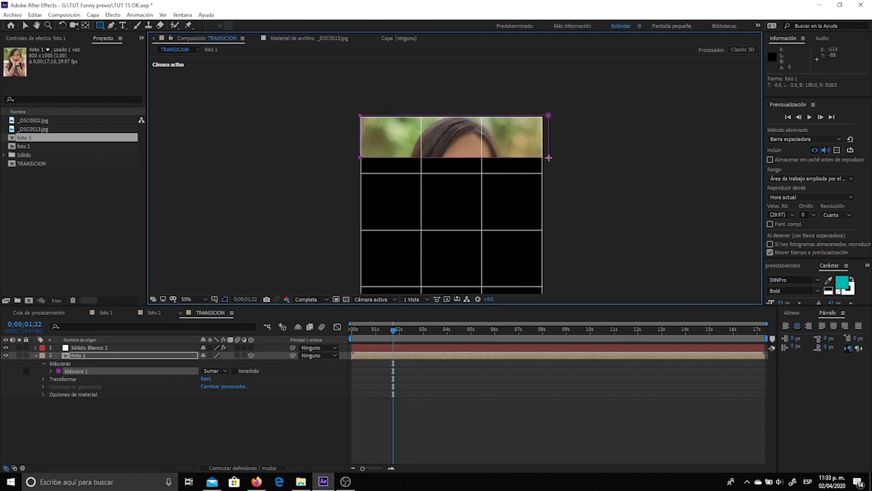
drag(549, 157, 545, 174)
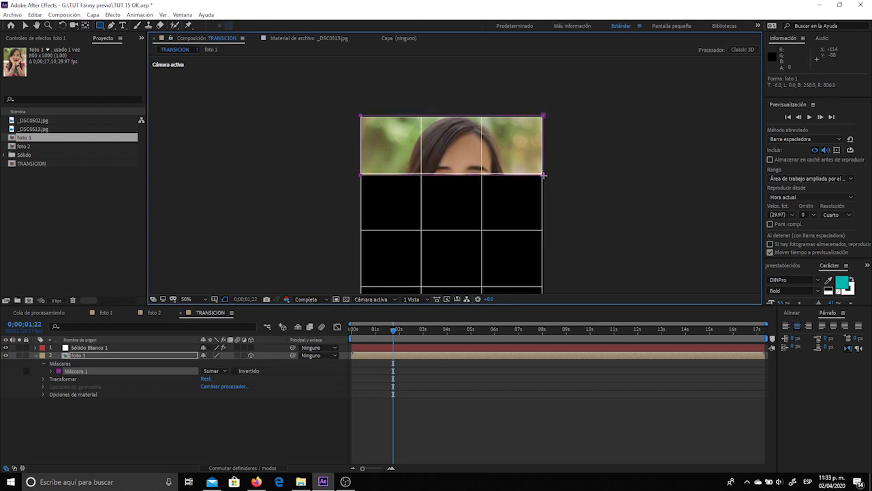
drag(544, 174, 544, 174)
scroll(451, 176, up, 2)
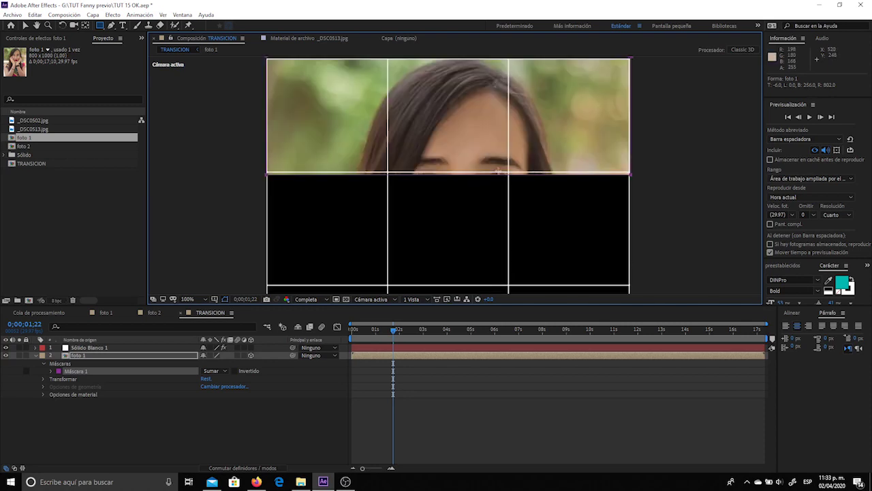
key(v)
double_click(455, 175)
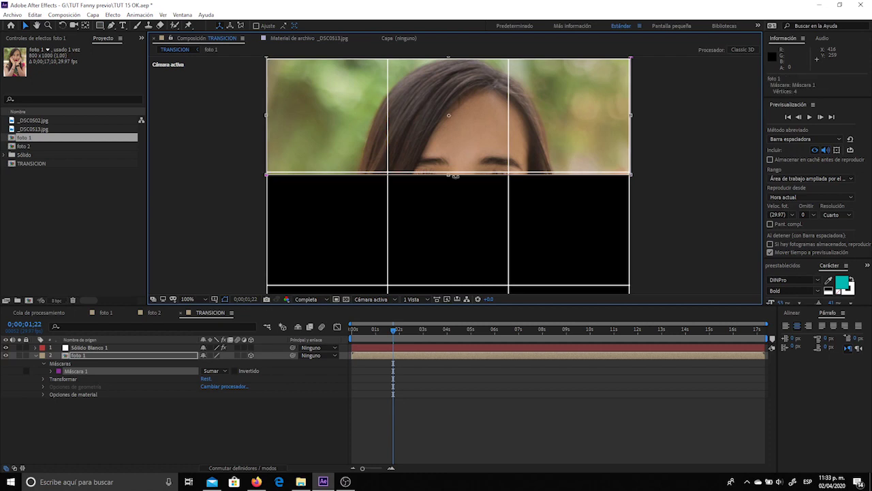
drag(448, 175, 449, 177)
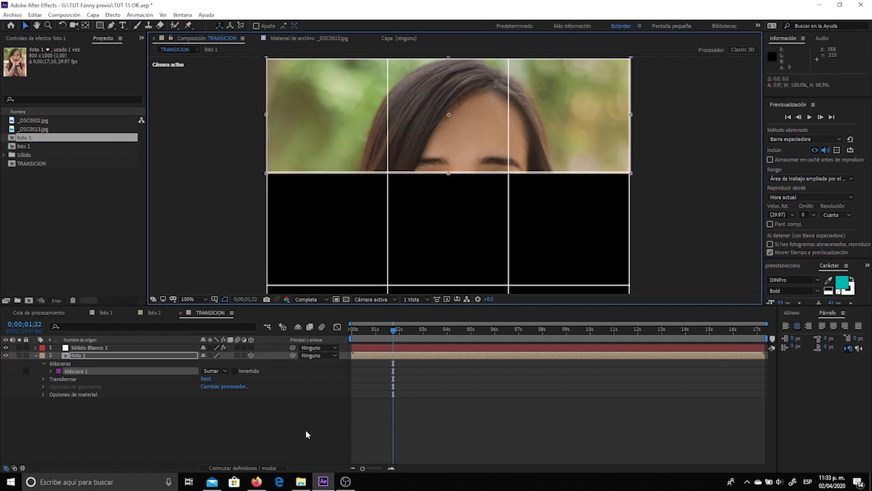
key(comma)
Duplicate the masked foto 1 layer and move the copy's mask down to the second strip.
click(161, 407)
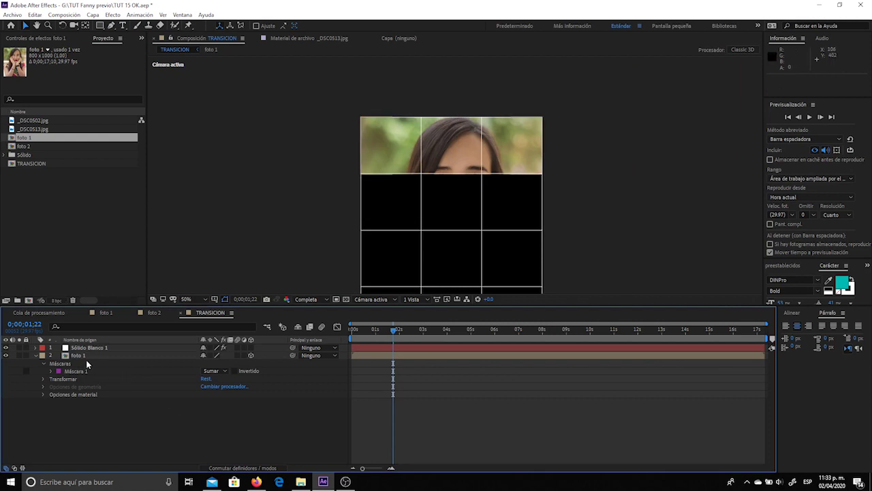
click(86, 359)
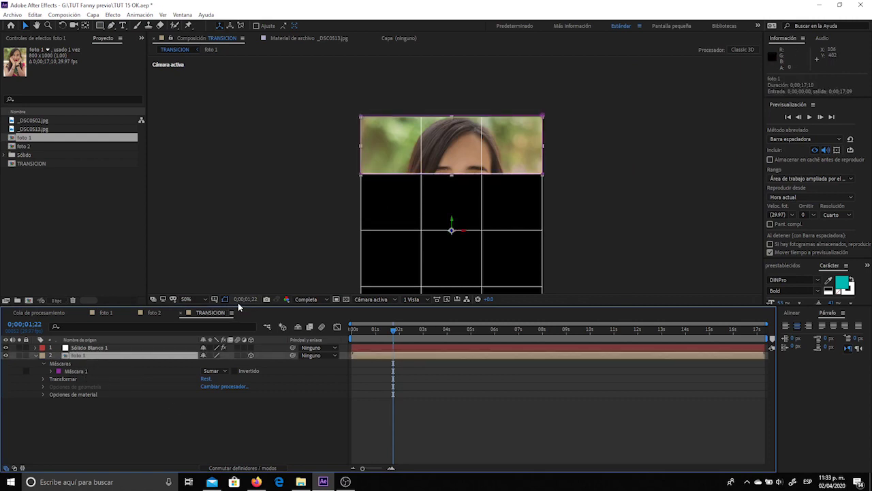
key(ctrl+d)
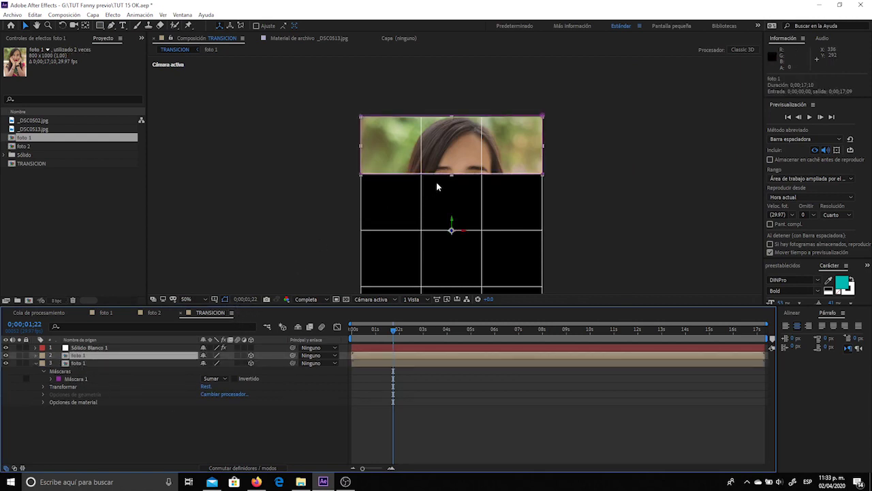
drag(462, 176, 474, 218)
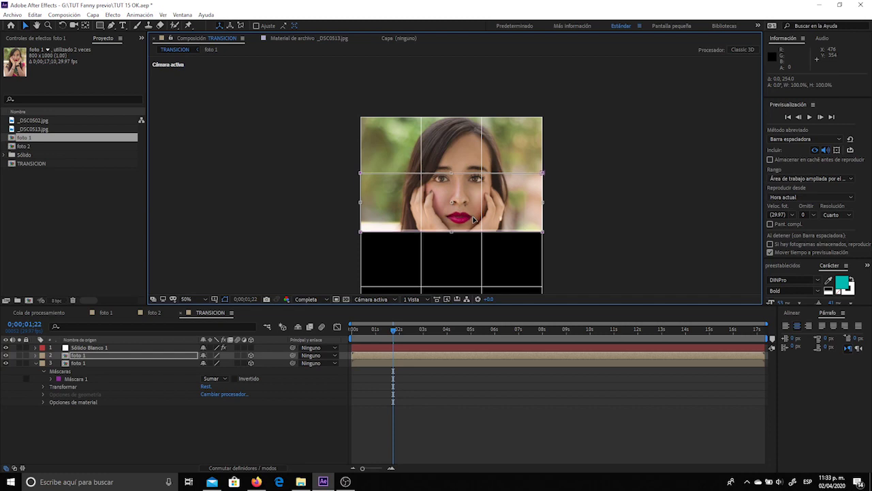
key(period)
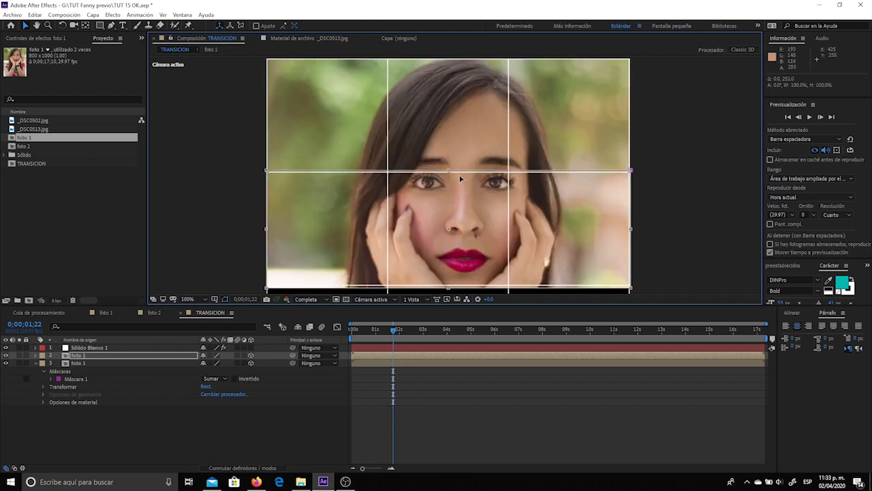
key(period)
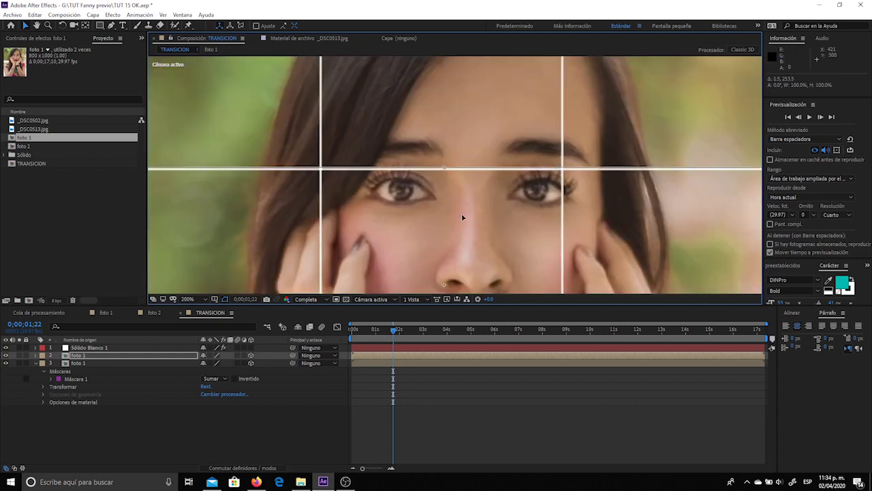
key(comma)
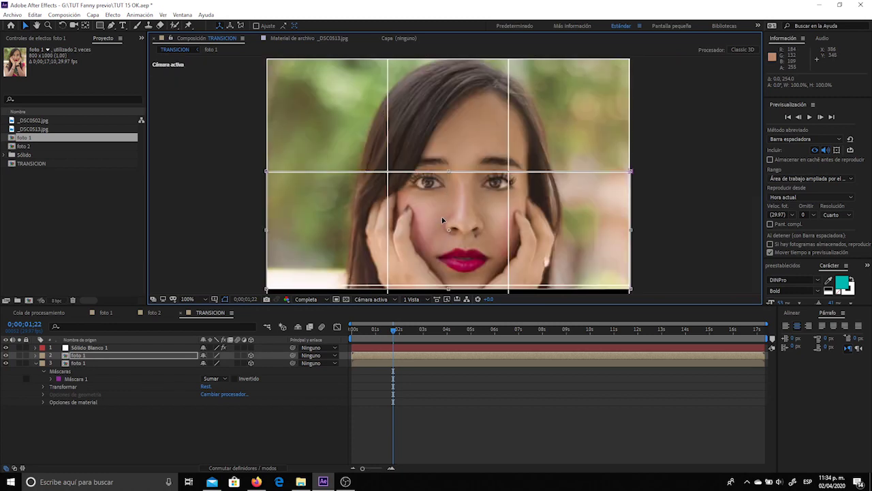
drag(443, 212, 438, 144)
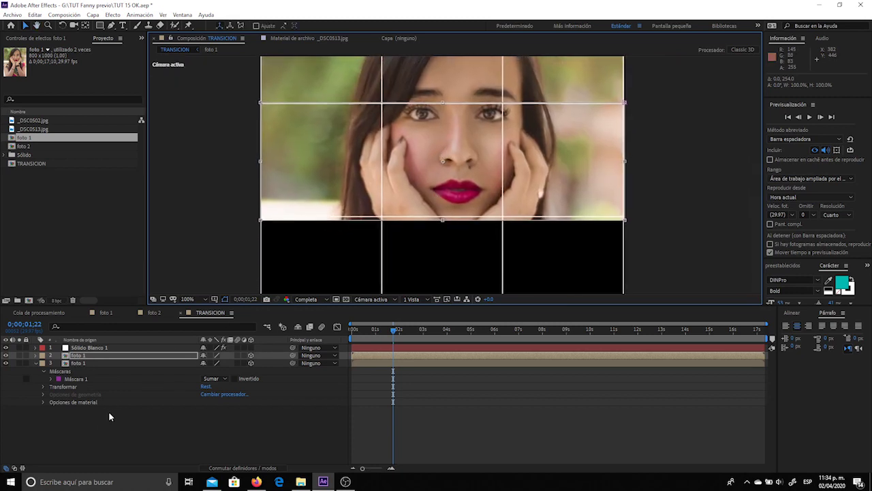
Make two more foto 1 copies, shifting each so it shows the next strip down.
click(94, 357)
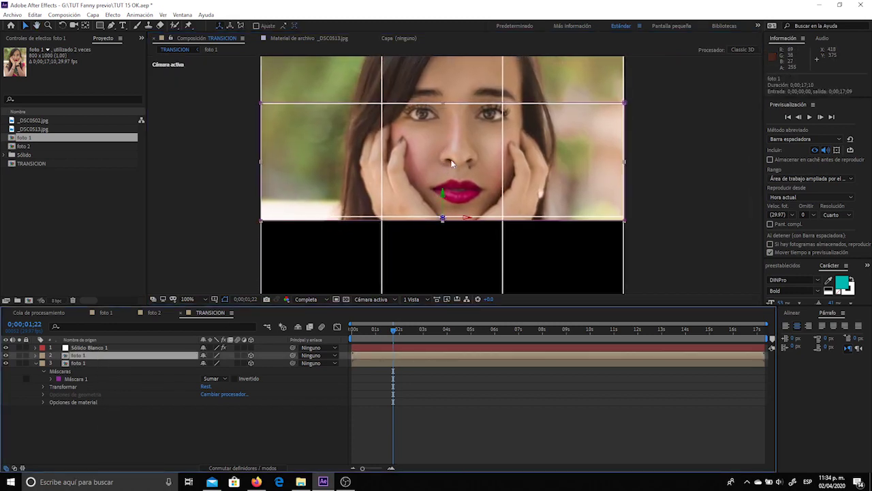
drag(443, 221, 444, 220)
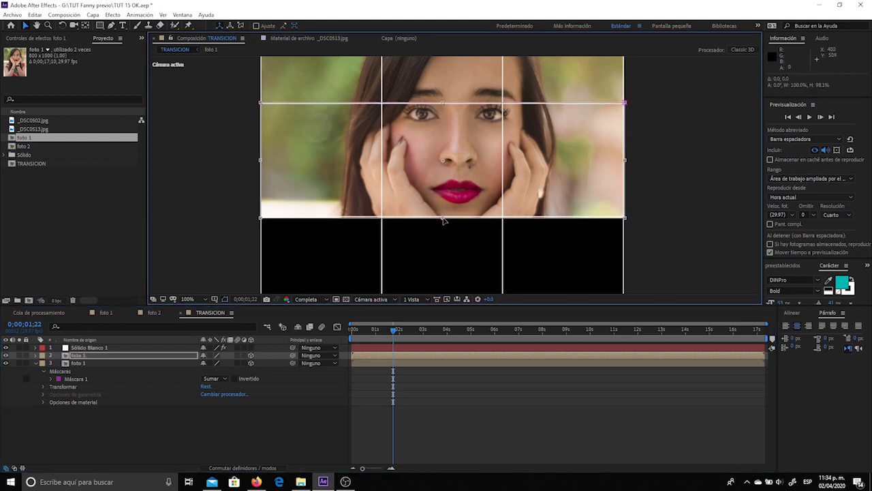
click(131, 356)
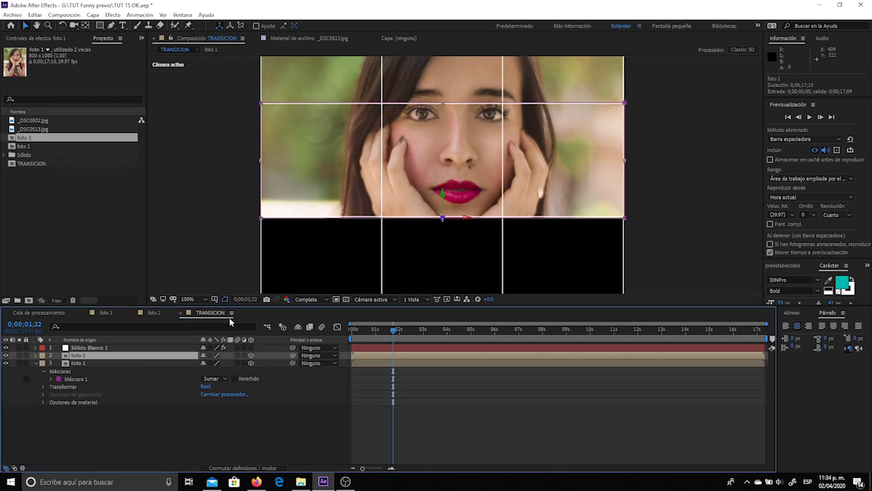
key(ctrl+d)
mouse_move(418, 214)
mouse_down()
mouse_move(457, 159)
mouse_move(498, 194)
mouse_move(500, 230)
mouse_up()
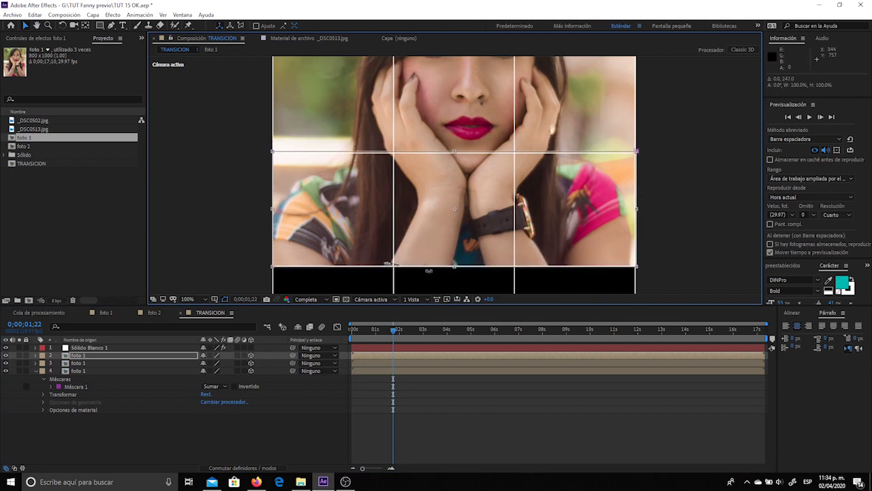
click(119, 355)
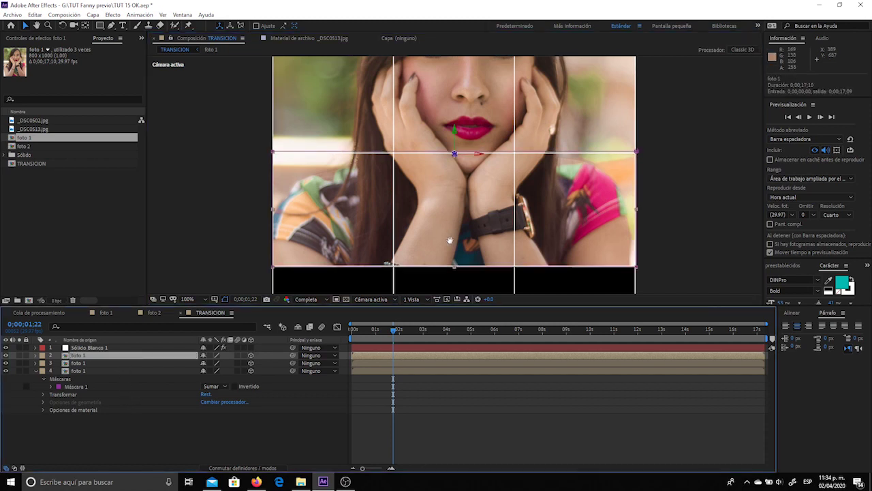
drag(449, 239, 454, 182)
key(ctrl+d)
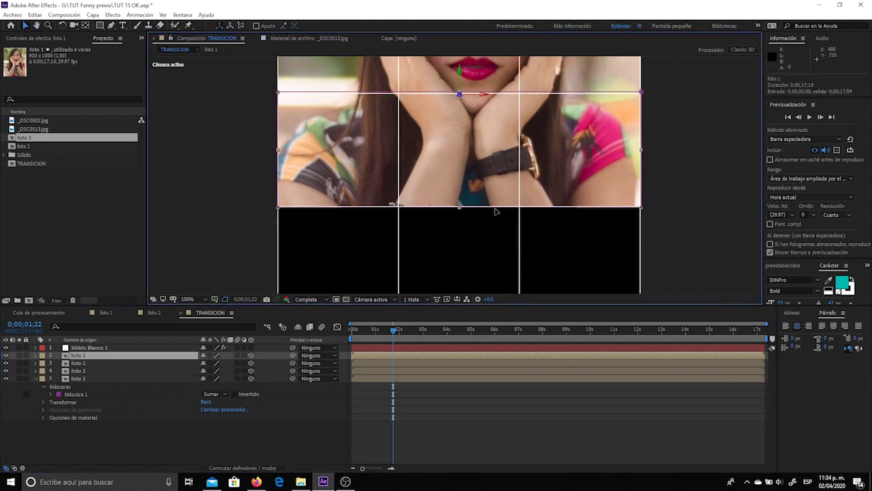
mouse_move(496, 212)
mouse_down()
mouse_move(506, 203)
mouse_move(513, 232)
mouse_up()
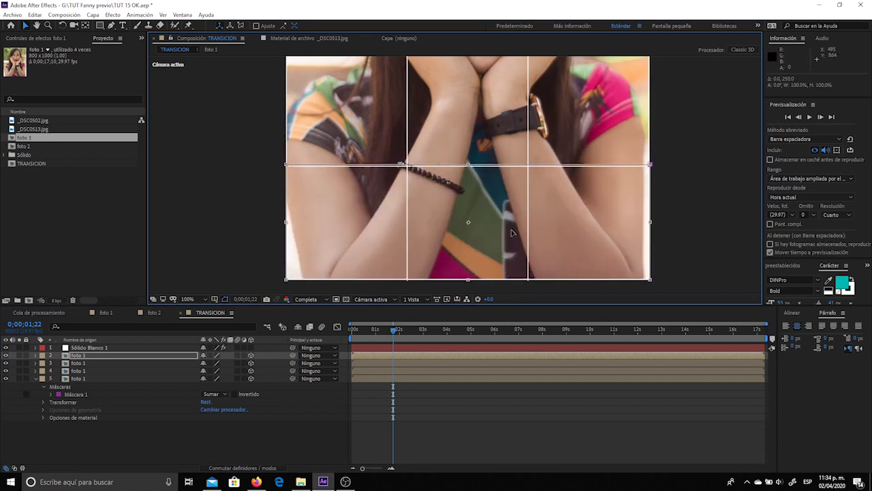
click(304, 429)
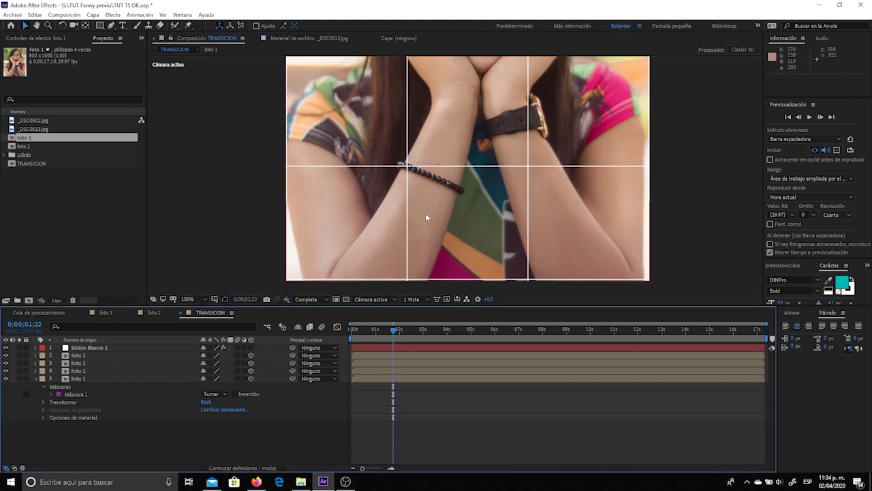
Hide and re-show layers 2–5 one by one to check each strip.
click(86, 354)
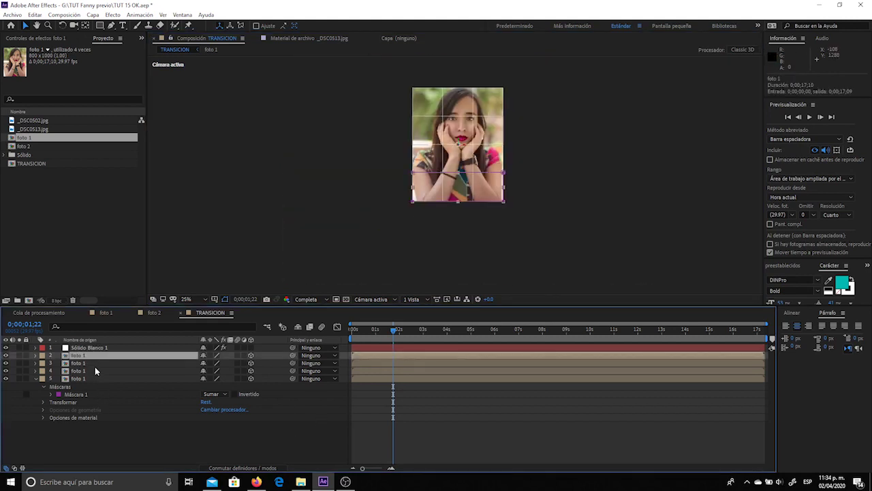
click(95, 362)
click(99, 370)
click(102, 378)
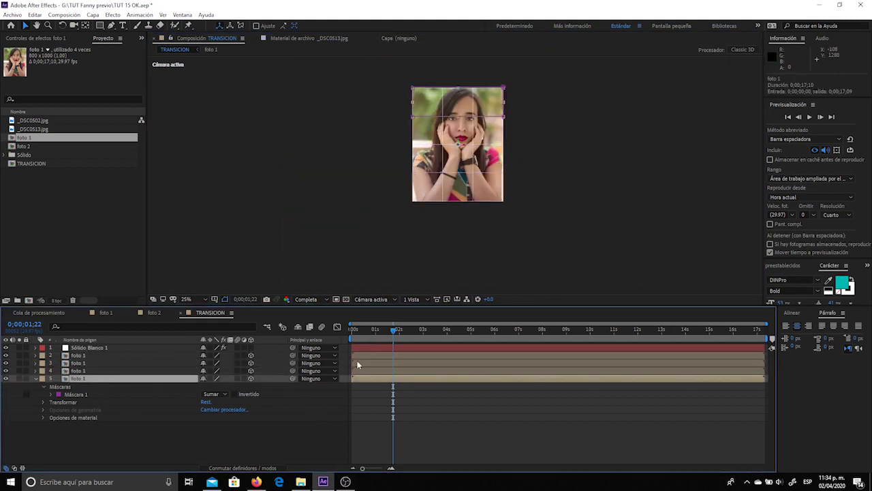
click(7, 357)
click(6, 364)
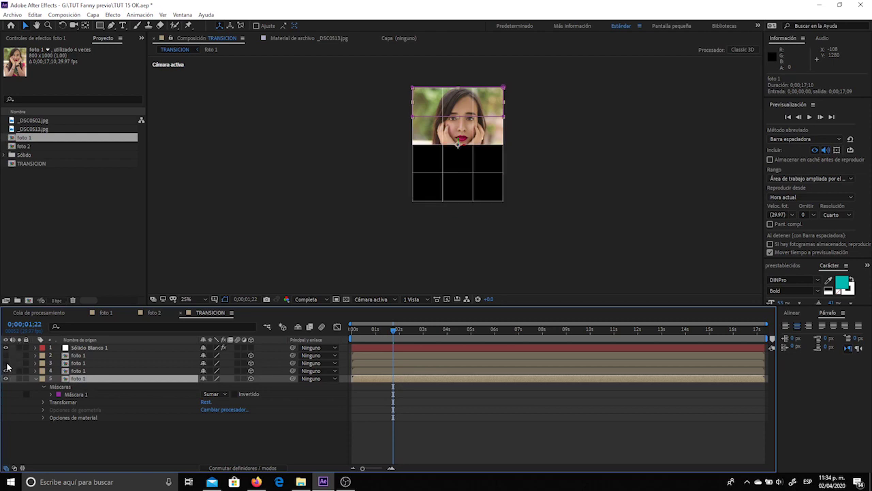
click(7, 370)
click(7, 378)
click(7, 378)
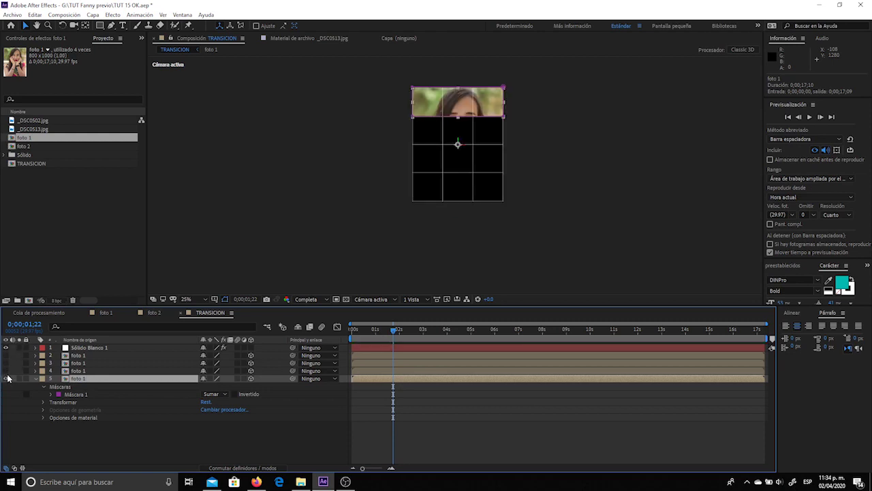
click(7, 370)
click(6, 362)
click(7, 354)
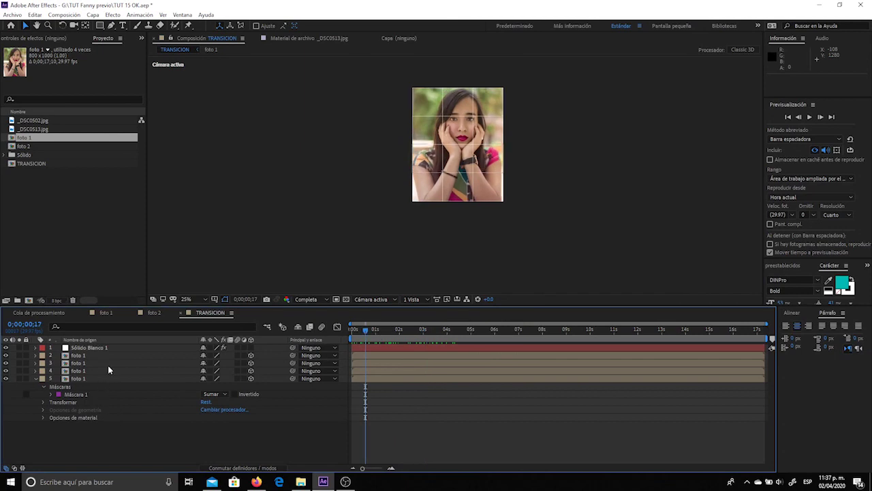
Select foto 1 strip layers 2–5, duplicate them with Ctrl+D, and drag the copies to the bottom.
click(102, 355)
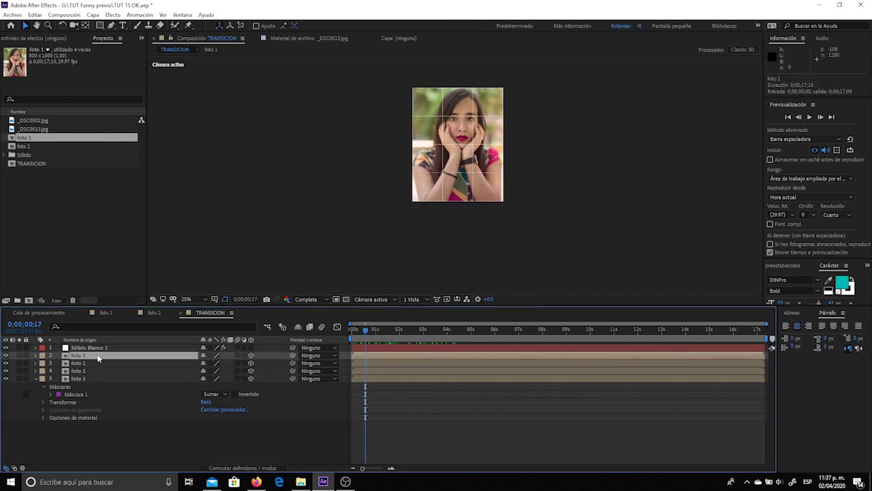
click(102, 363)
click(100, 370)
click(101, 378)
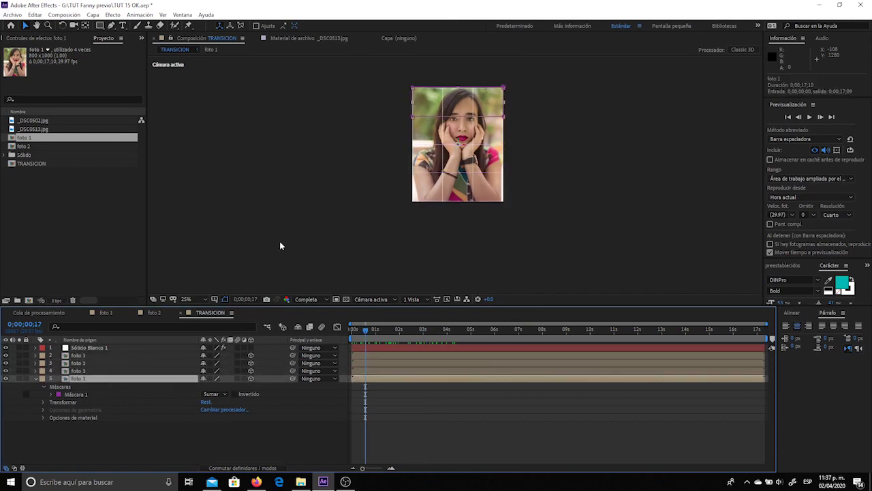
drag(421, 203, 415, 248)
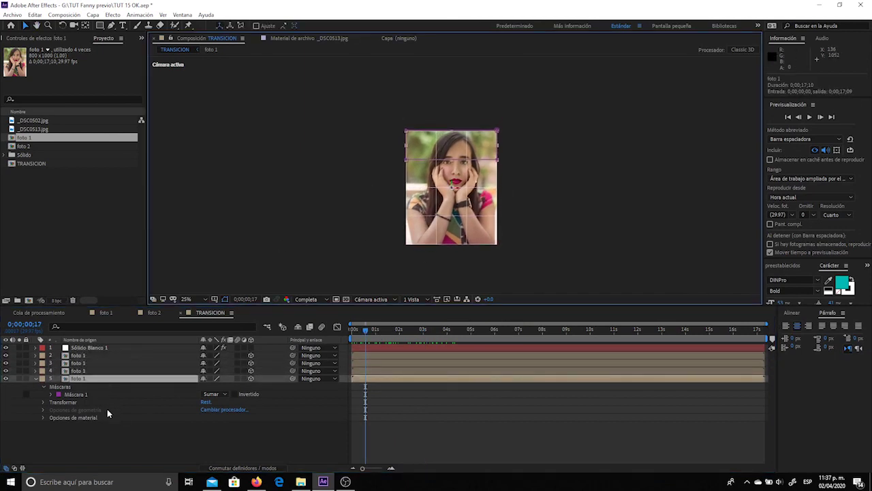
click(78, 439)
click(36, 377)
click(78, 378)
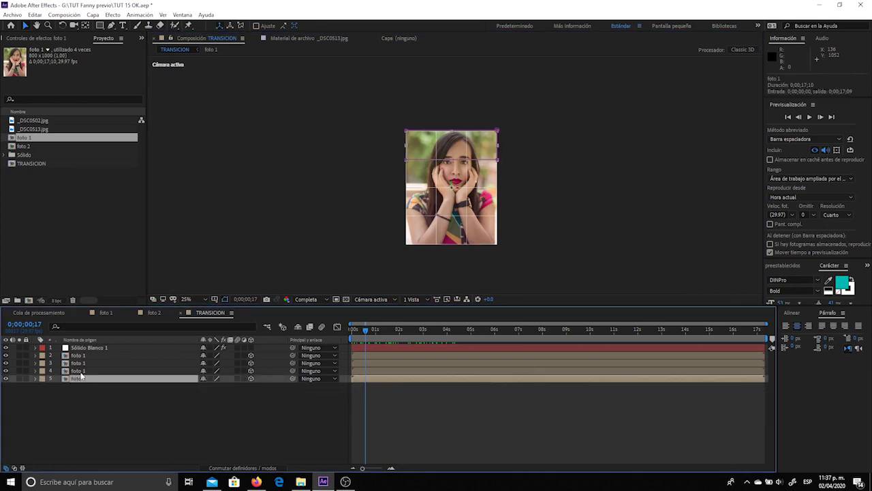
shift+click(87, 358)
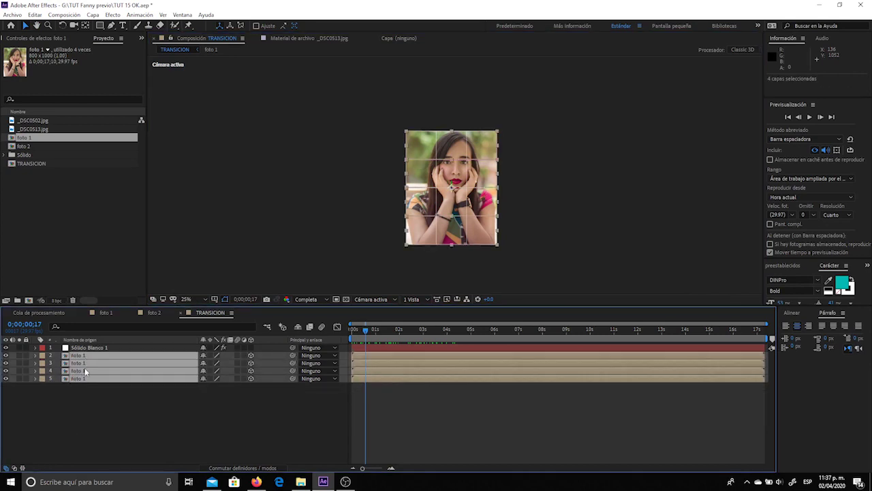
key(ctrl+d)
drag(78, 373, 86, 436)
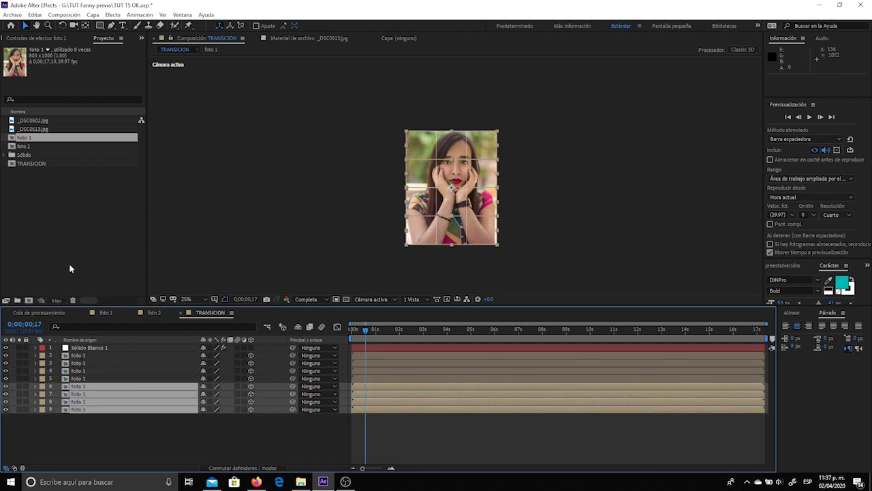
Replace layers 6–9's source with foto 2 and hide foto 1 layers 2–5.
click(23, 147)
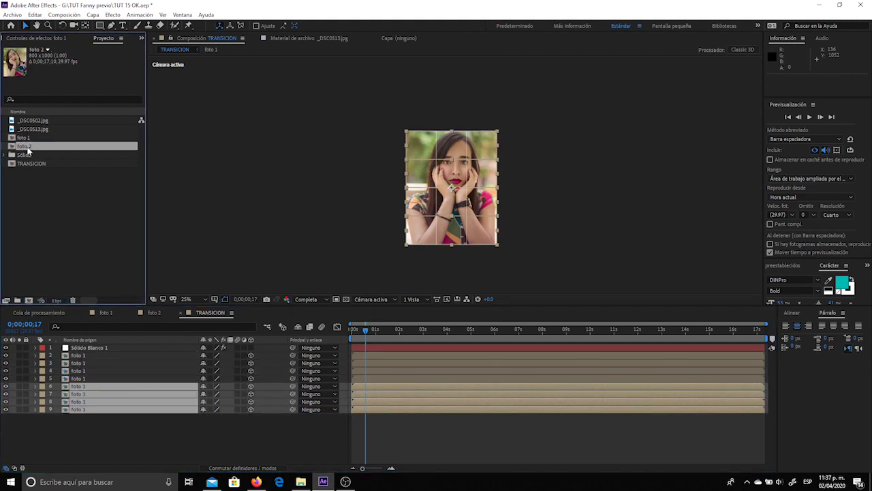
drag(27, 151, 84, 393)
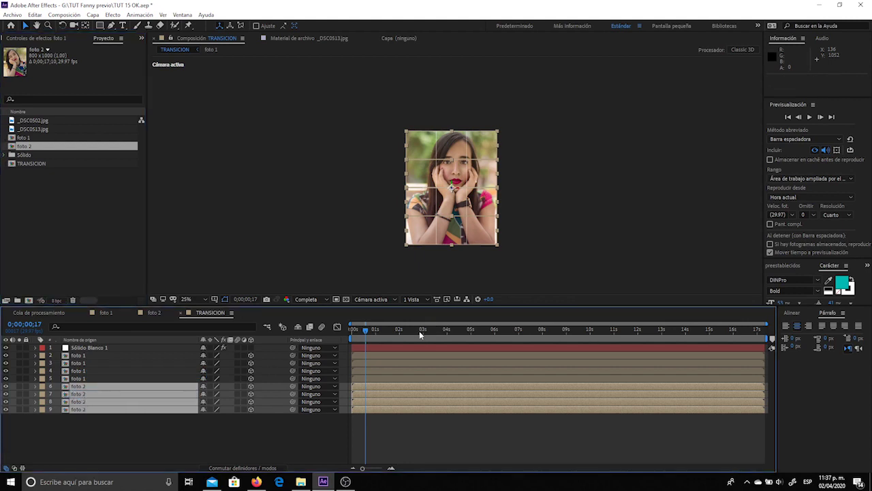
click(79, 379)
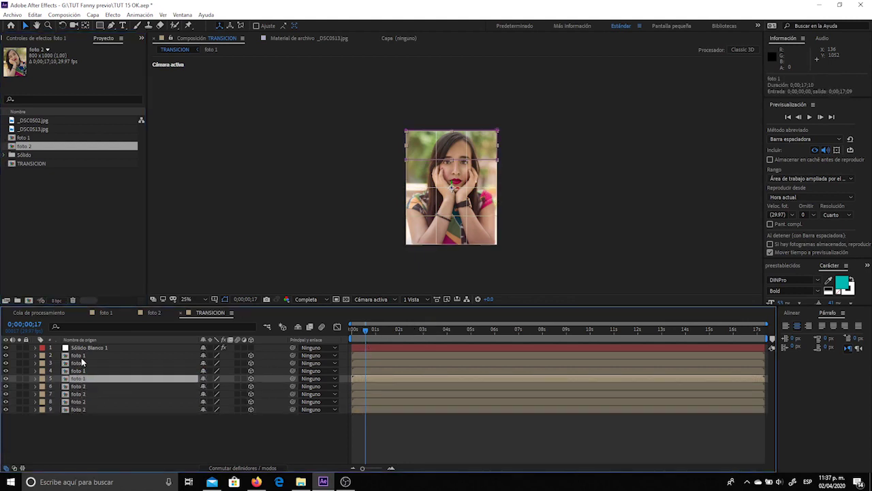
shift+click(79, 356)
click(8, 357)
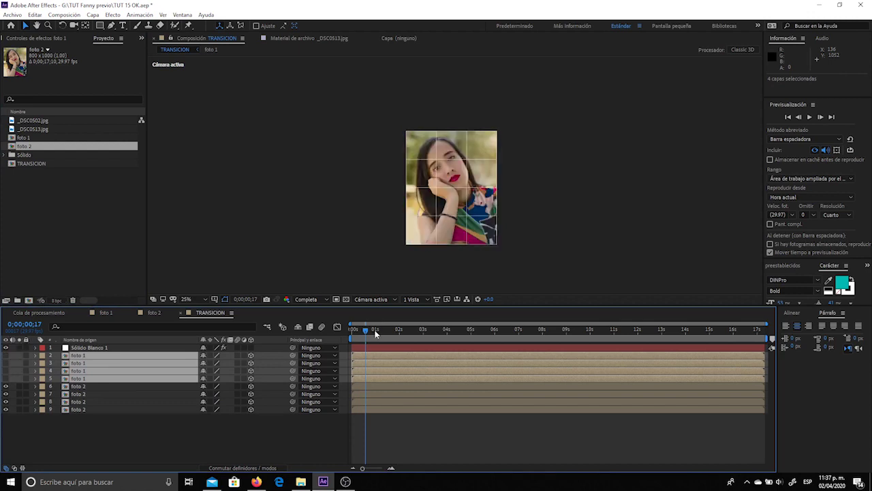
Move the time to about 3 seconds and select the foto 2 and Sólido Blanco 1 layers.
click(289, 429)
drag(363, 331, 484, 331)
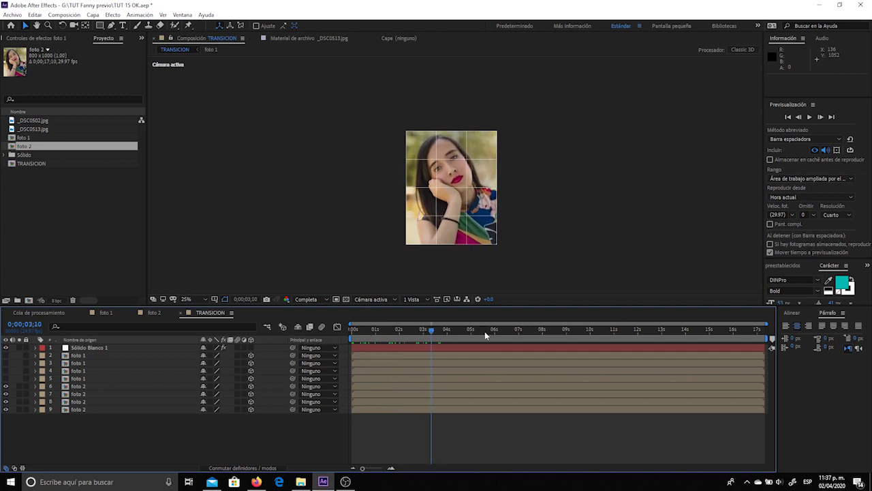
click(366, 395)
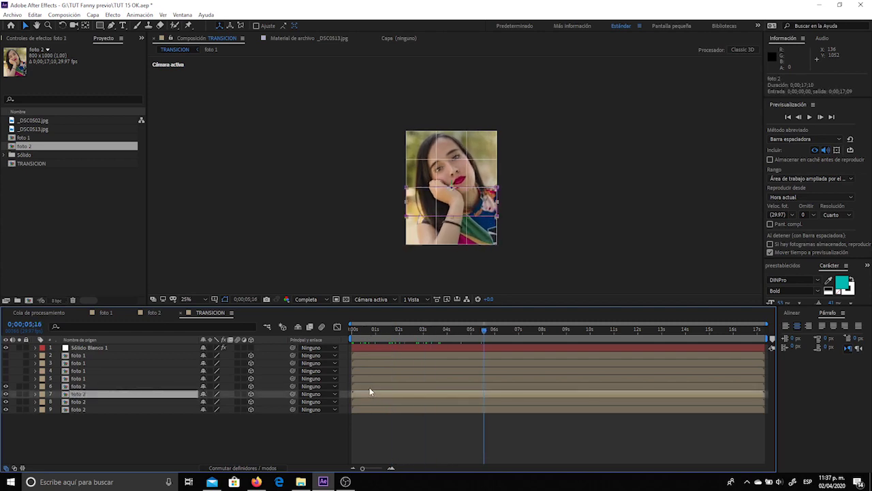
click(372, 409)
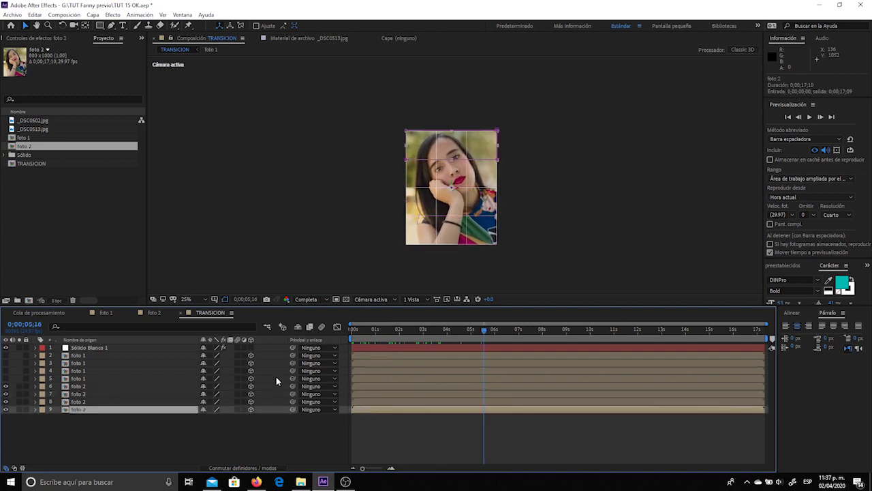
click(101, 351)
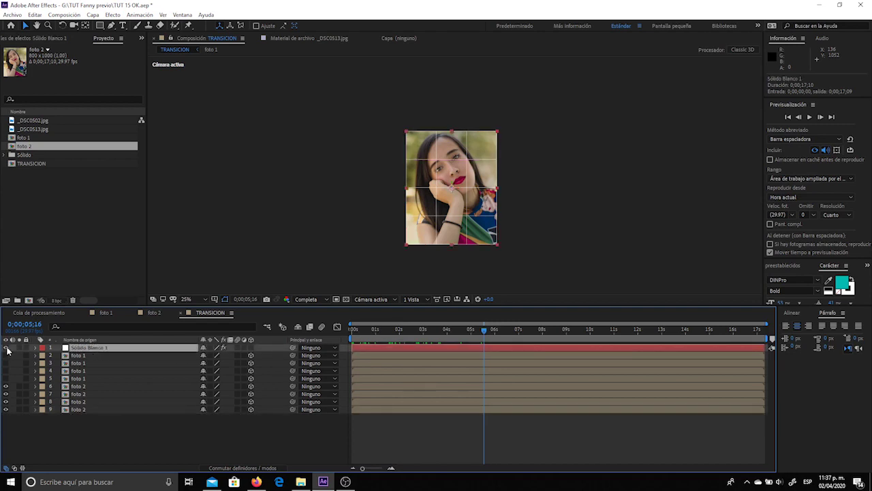
Hide the Sólido Blanco 1 layer, select the four foto 2 layers, and make foto 1 strips visible.
click(7, 348)
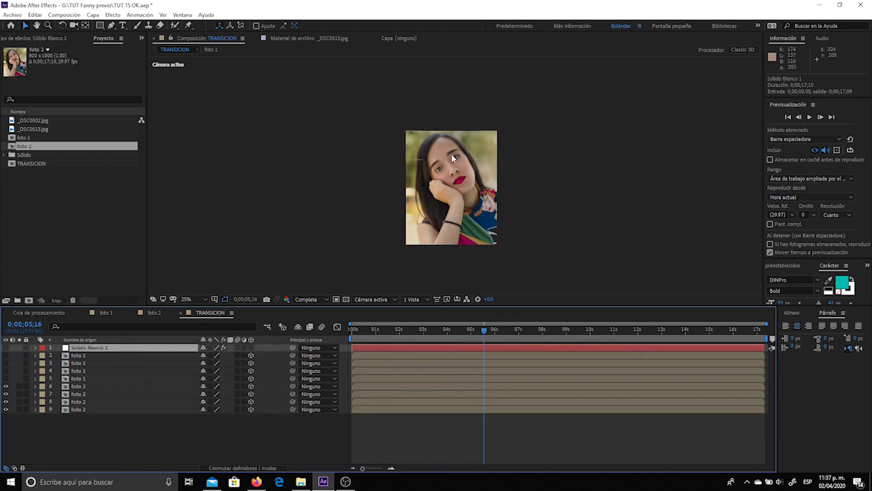
scroll(393, 244, up, 1)
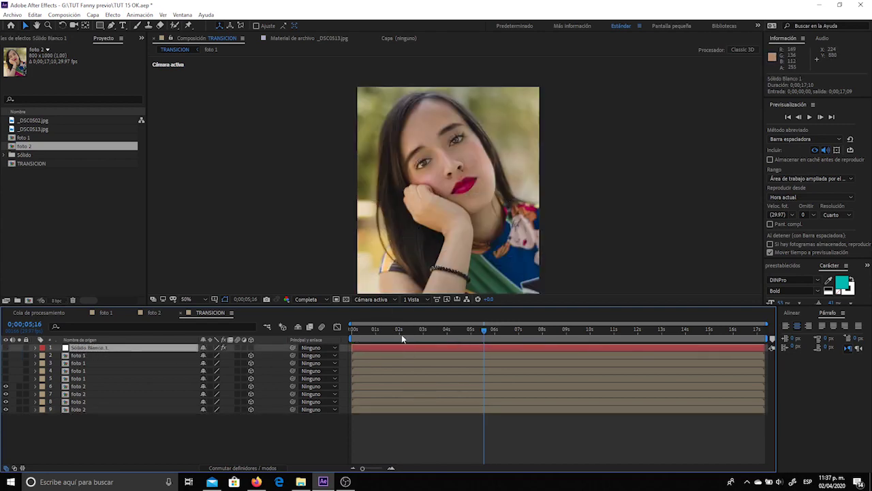
scroll(416, 244, up, 1)
click(79, 386)
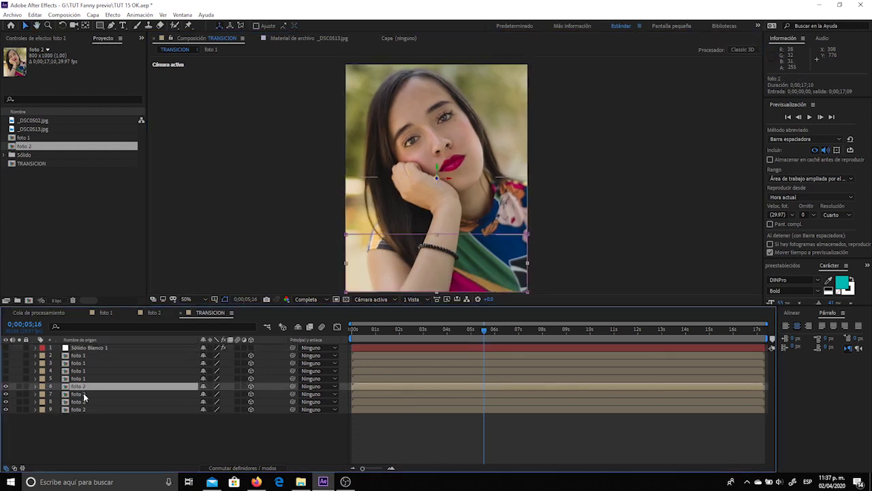
shift+click(82, 408)
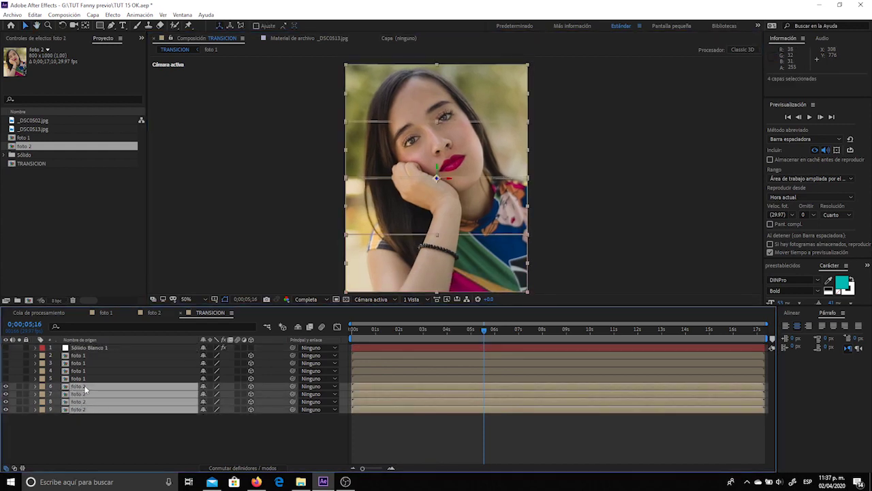
click(81, 425)
click(86, 386)
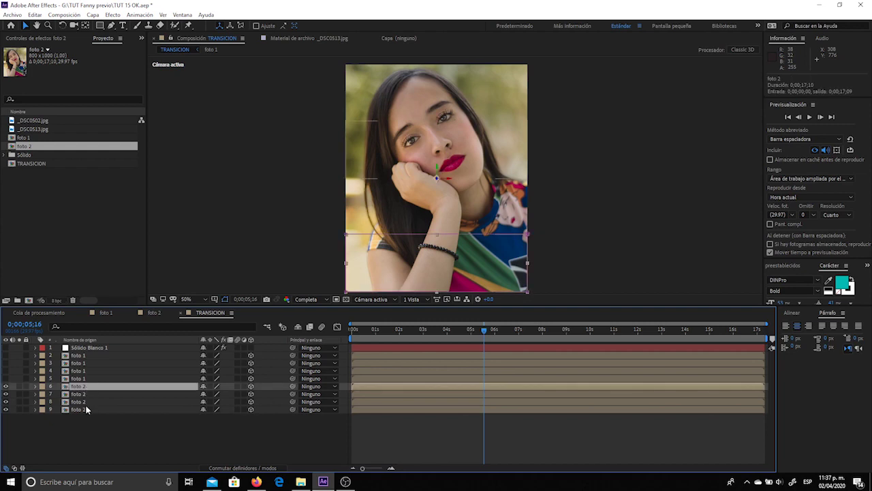
shift+click(87, 409)
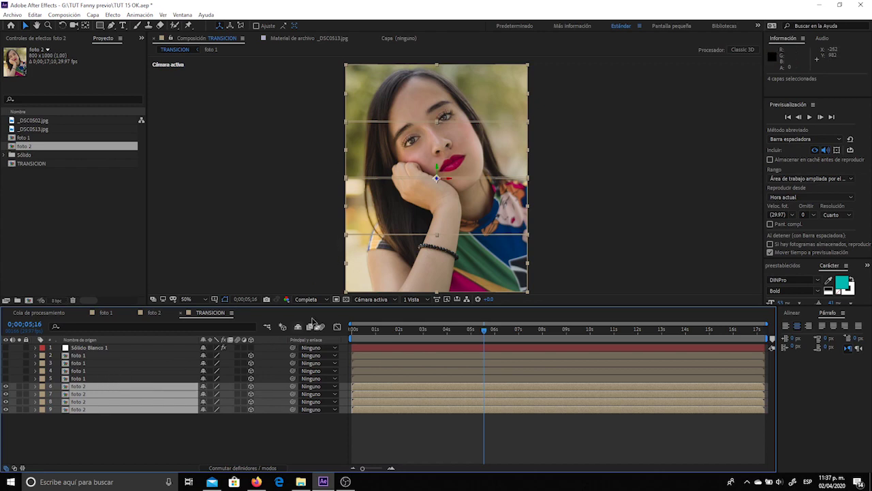
click(5, 363)
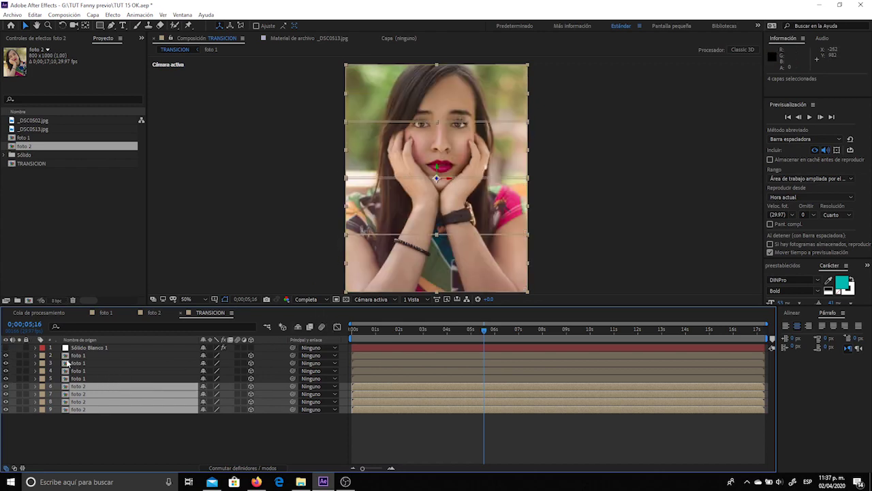
click(416, 299)
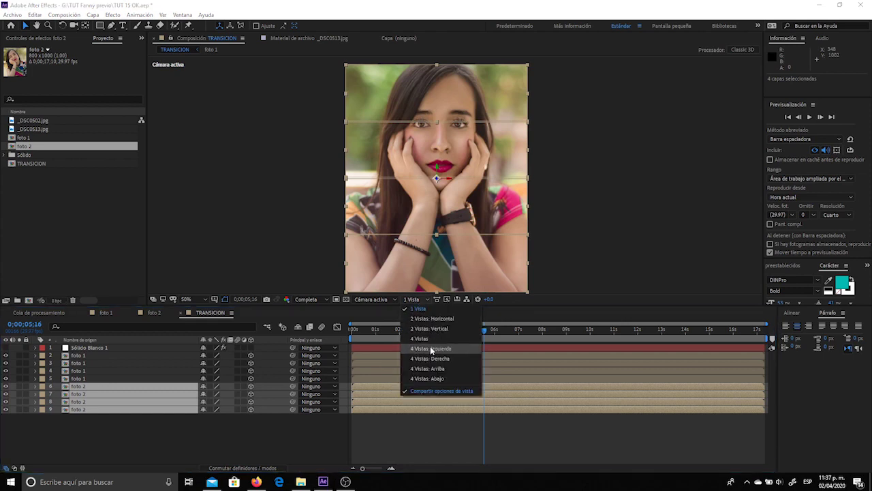
Switch the viewer to the 4 Vistas layout and reveal the foto 2 layers' Orientation and Rotation.
click(433, 338)
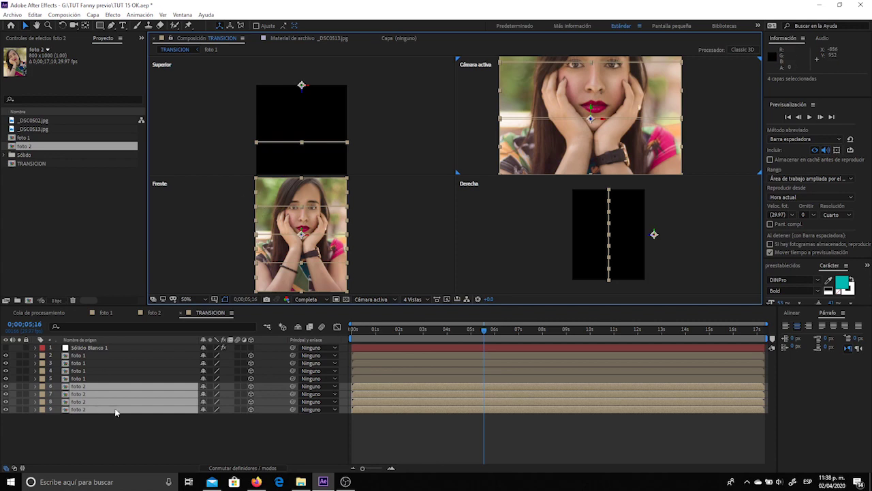
key(alt+shift+r)
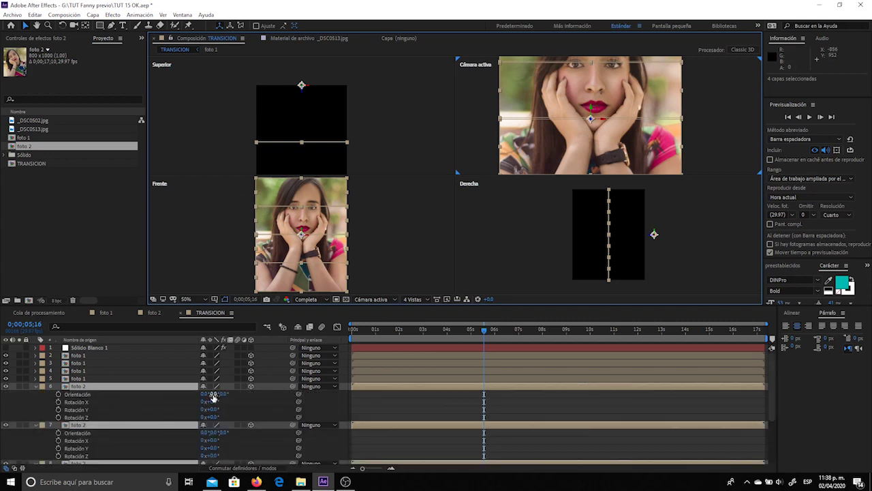
Set the four foto 2 layers' Orientation to 0°, 90°, 0° and collapse the rotation properties.
mouse_move(211, 394)
mouse_down()
mouse_move(266, 383)
mouse_move(217, 395)
mouse_up()
click(217, 393)
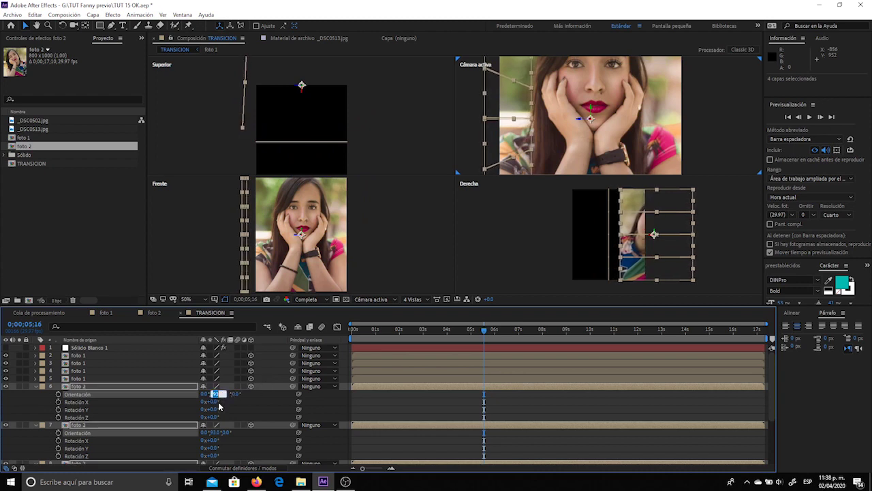
click(256, 410)
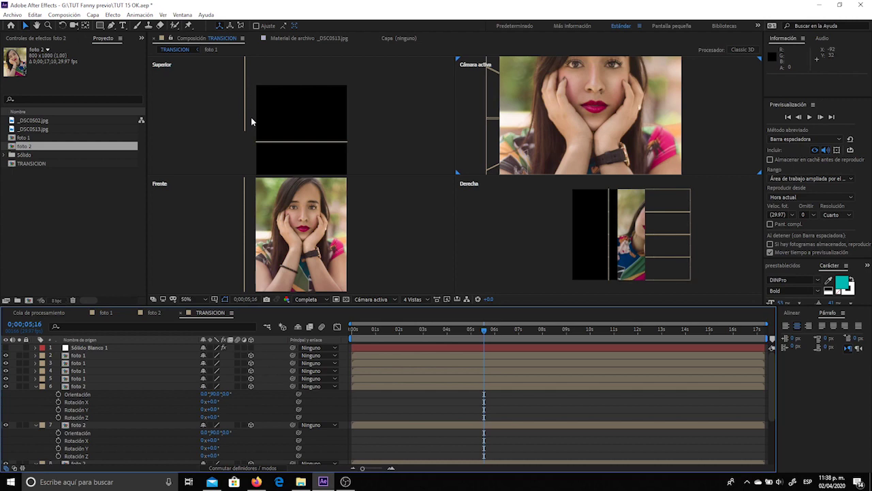
drag(269, 111, 290, 118)
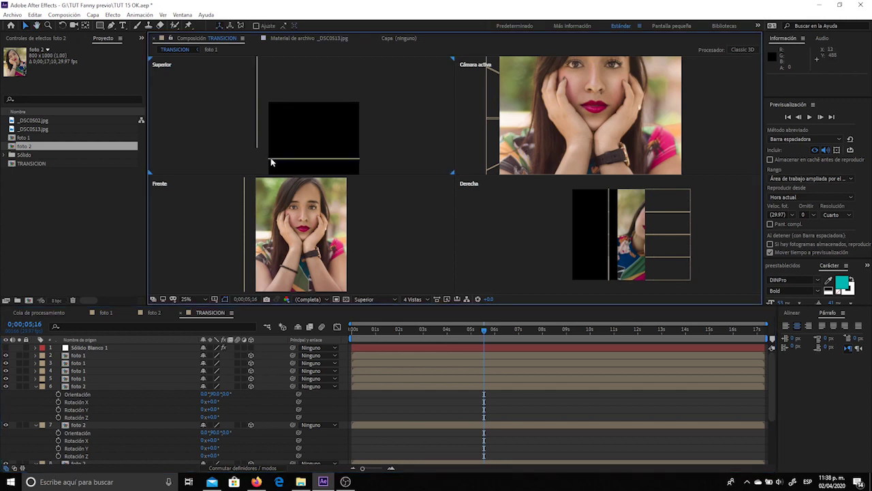
click(83, 386)
scroll(82, 386, down, 3)
shift+click(86, 428)
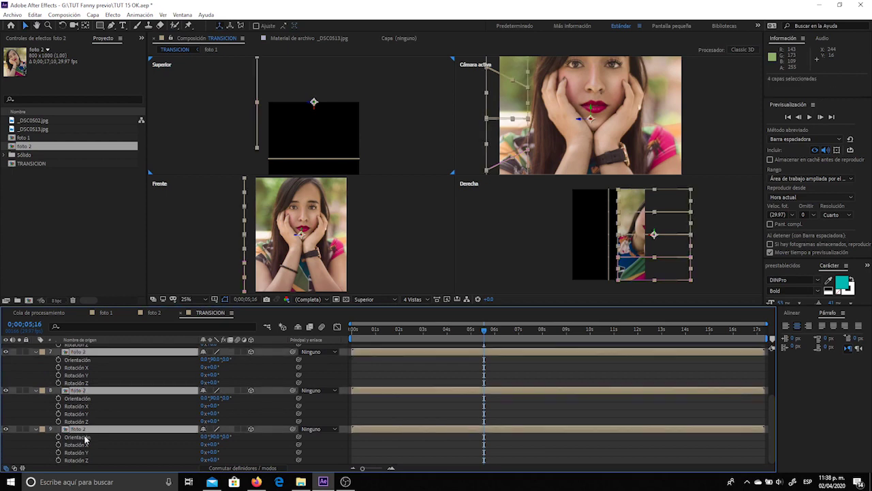
key(r)
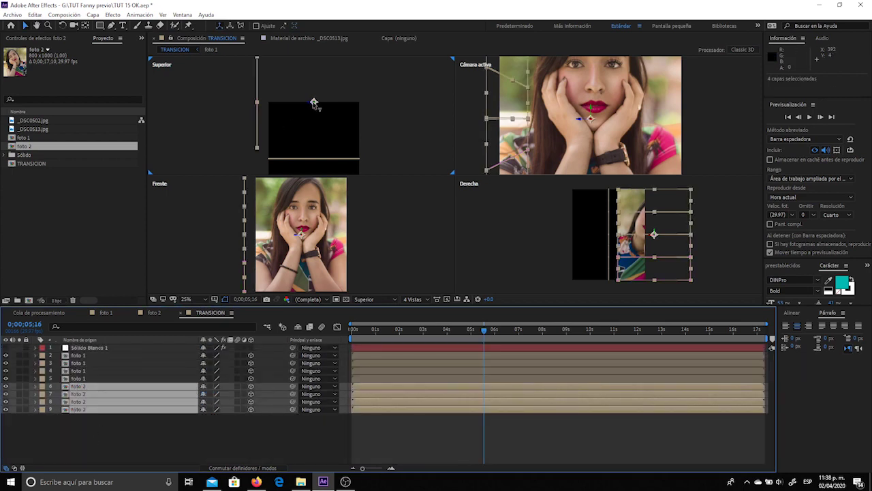
Move the foto 2 strips back along Z in the top view, undoing an accidental foto 1 move.
drag(258, 125, 272, 144)
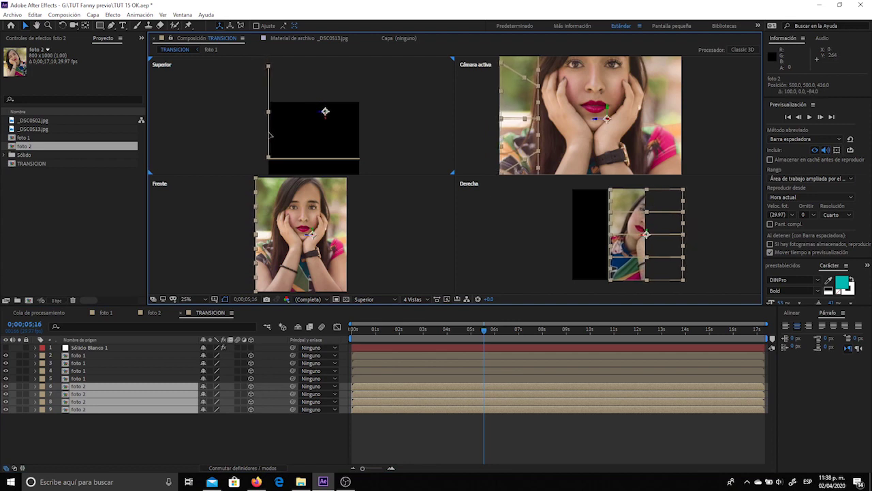
key(period)
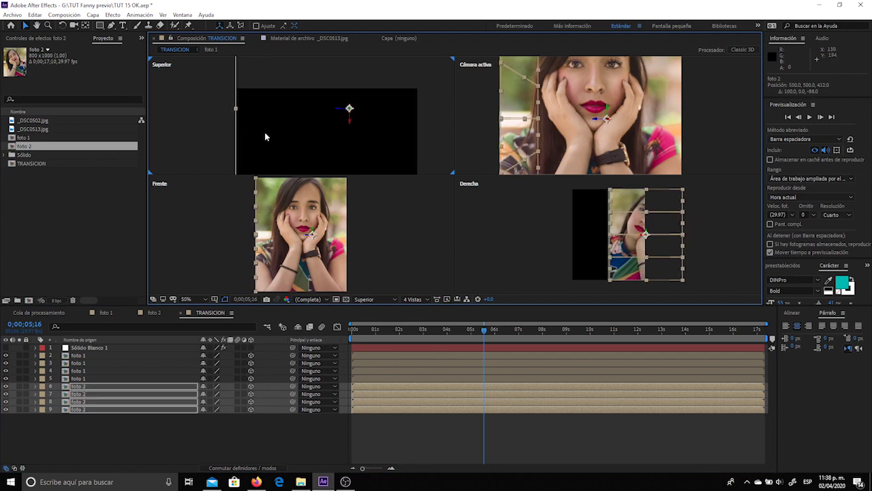
key(period)
drag(294, 111, 314, 56)
drag(291, 86, 291, 87)
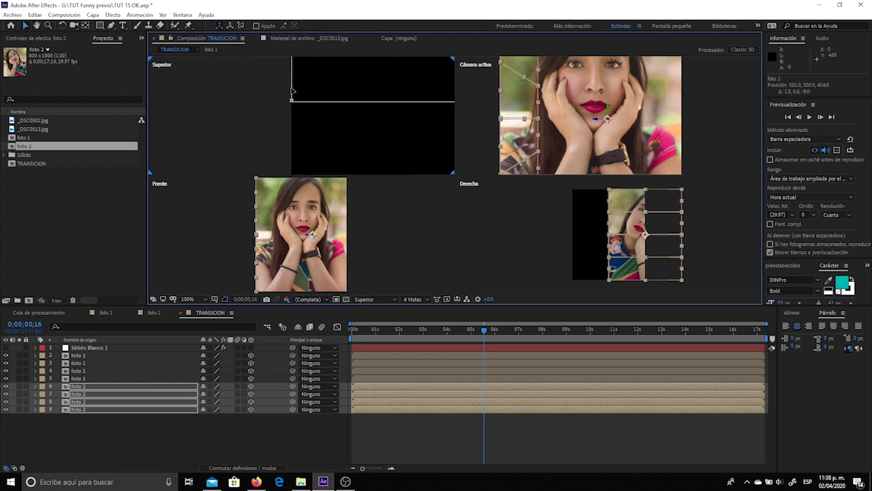
scroll(301, 98, up, 1)
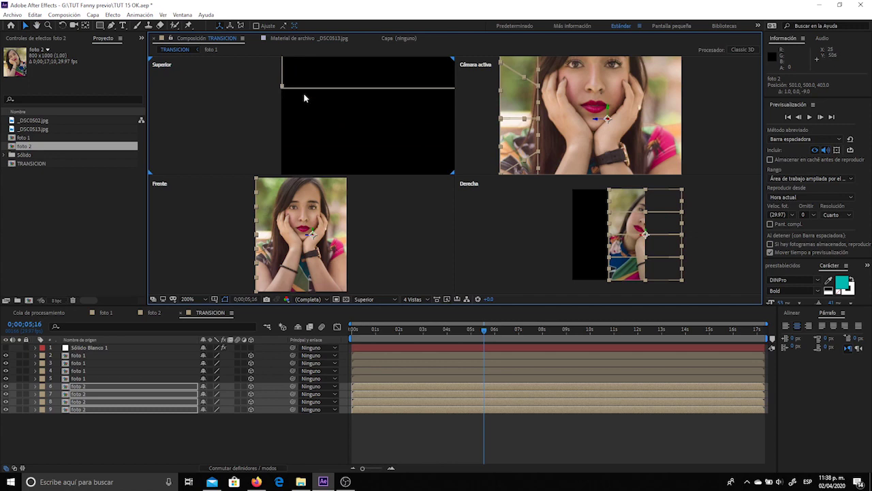
scroll(303, 92, up, 1)
scroll(302, 123, up, 1)
scroll(305, 123, up, 1)
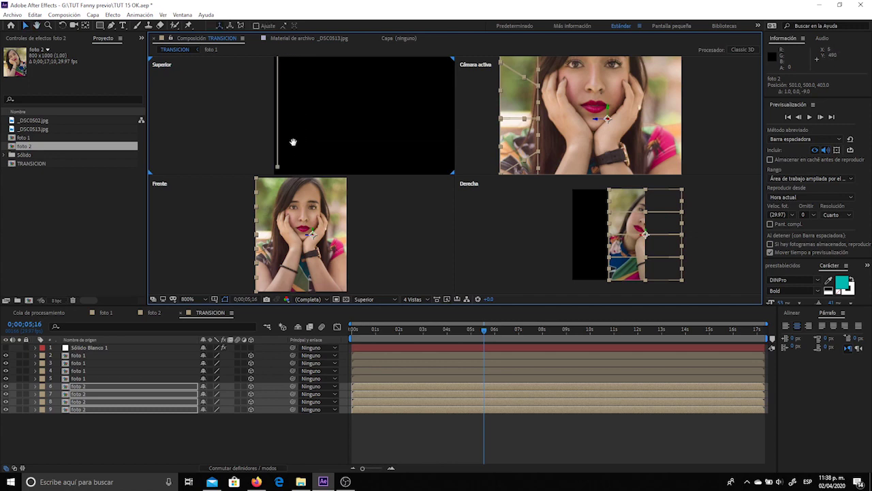
scroll(313, 63, up, 1)
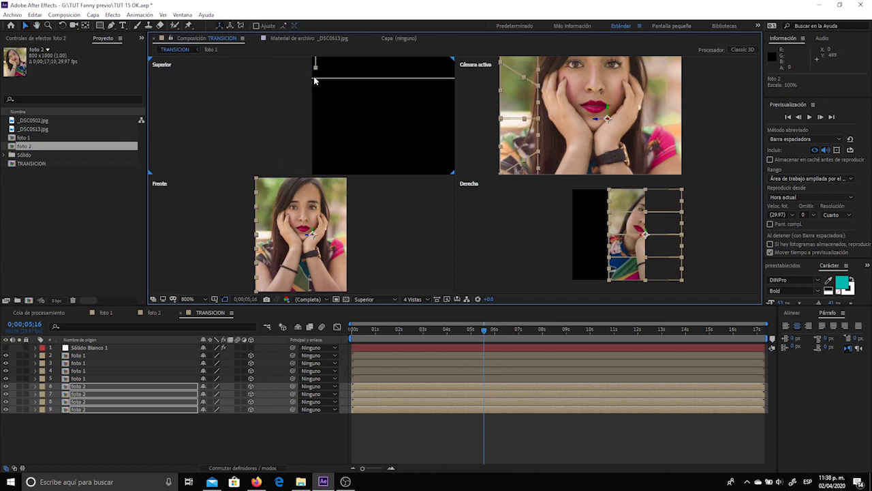
drag(327, 88, 320, 119)
key(ctrl+z)
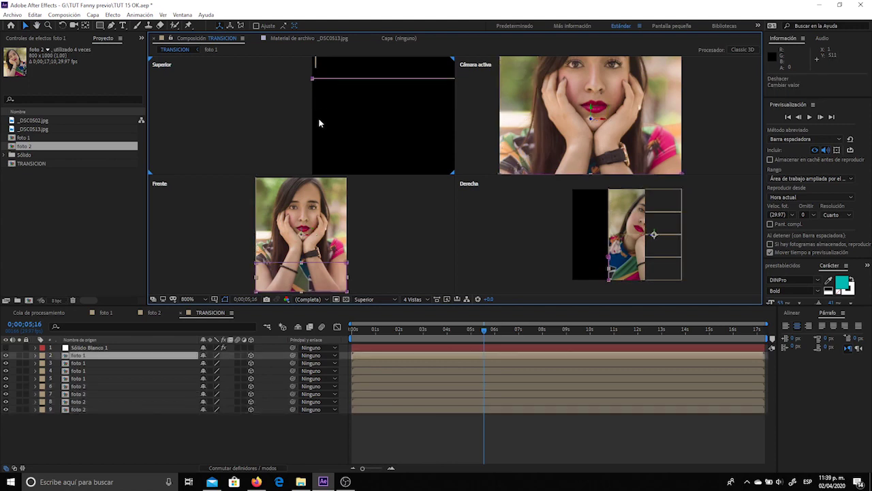
Reselect the four foto 2 layers and slide them to meet foto 1's edge exactly.
click(86, 413)
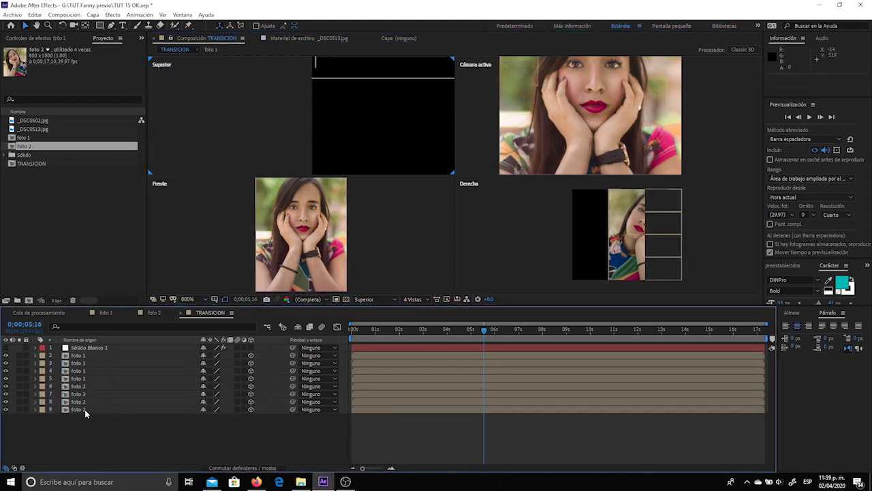
click(85, 409)
shift+click(87, 389)
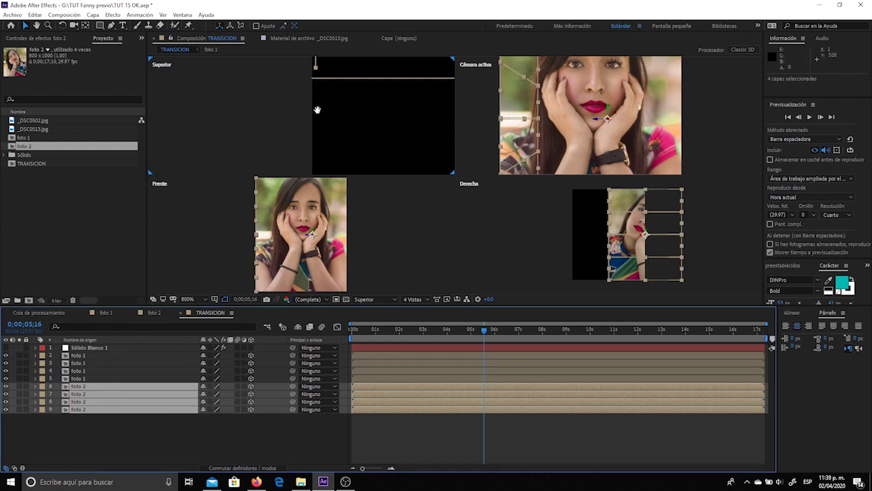
key(ctrl+z)
drag(323, 157, 325, 125)
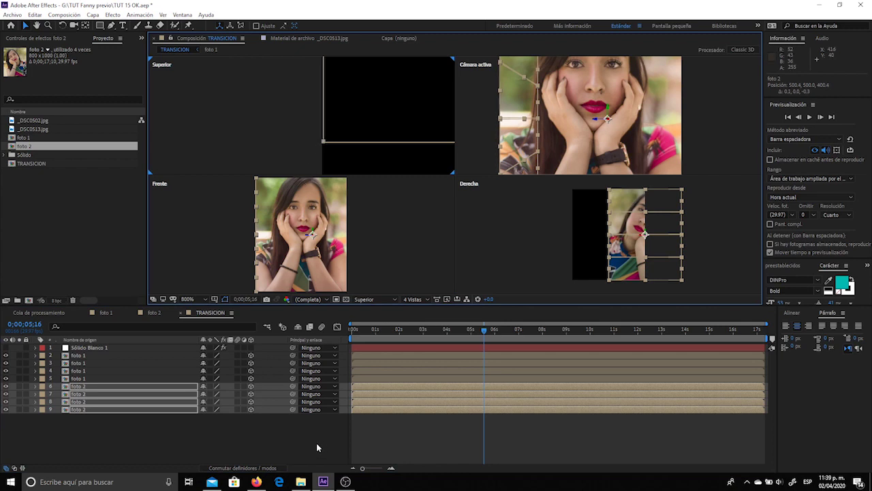
click(310, 443)
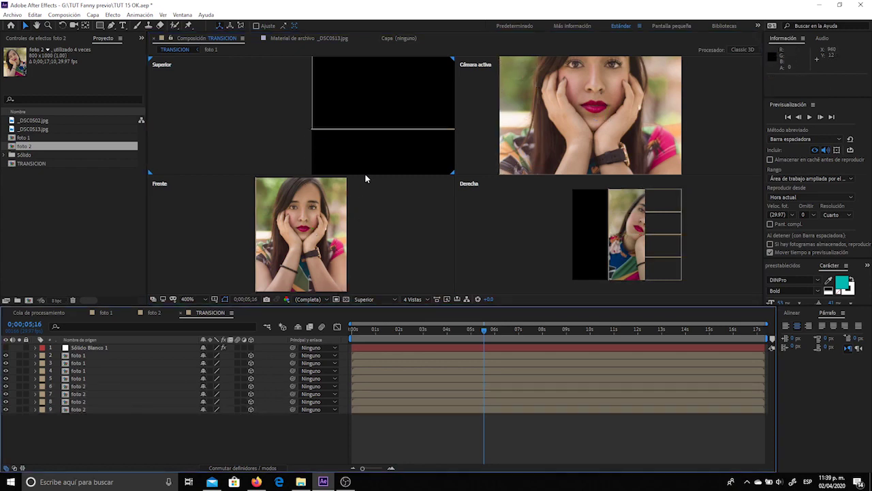
scroll(365, 163, down, 10)
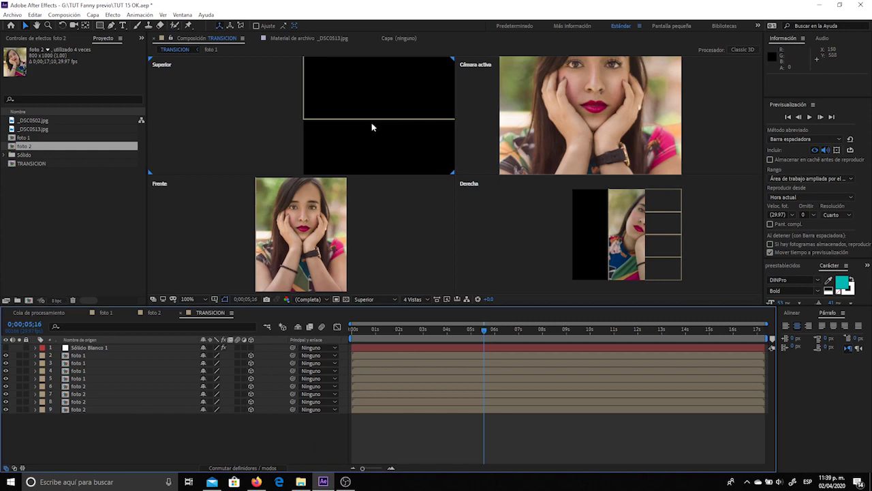
click(79, 355)
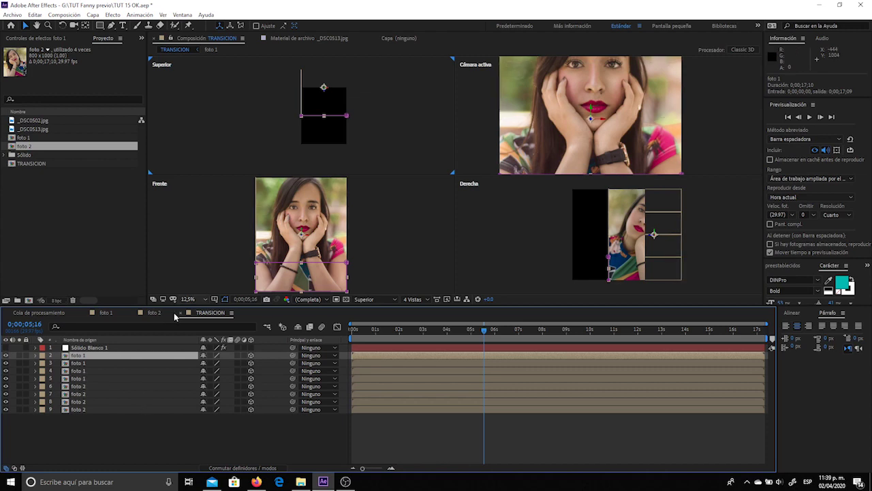
click(92, 391)
key(ctrl+Up)
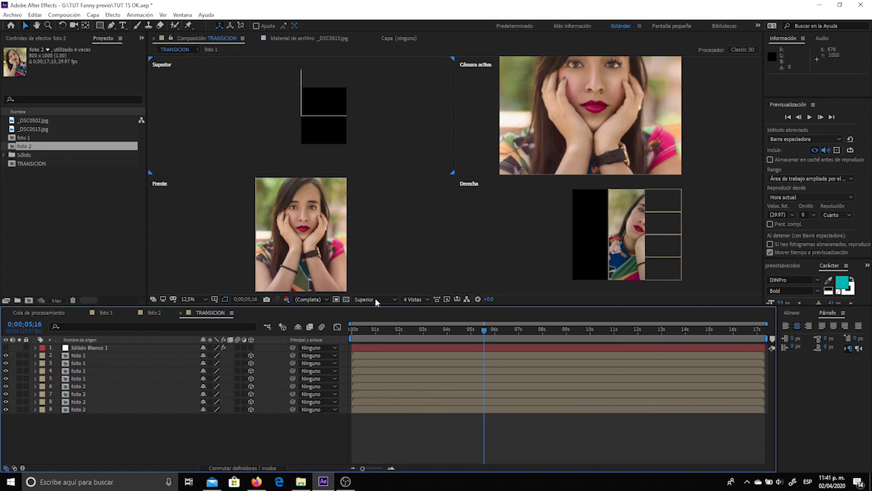
click(79, 357)
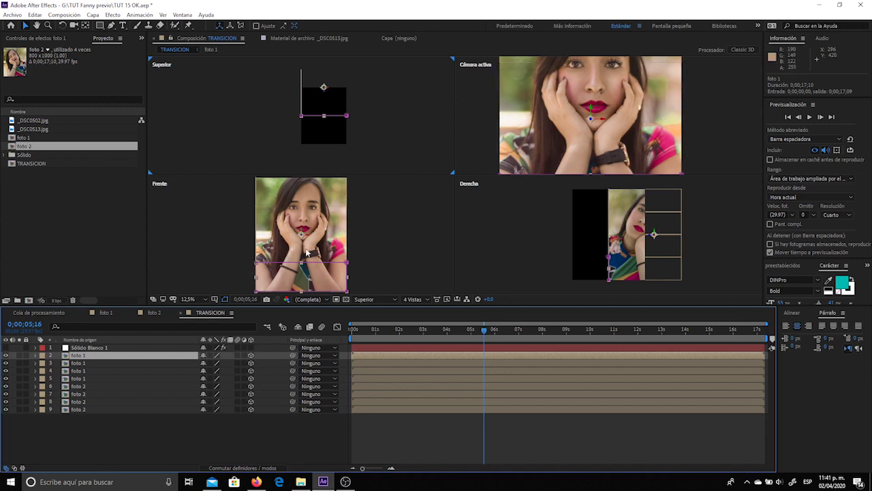
click(412, 299)
click(425, 314)
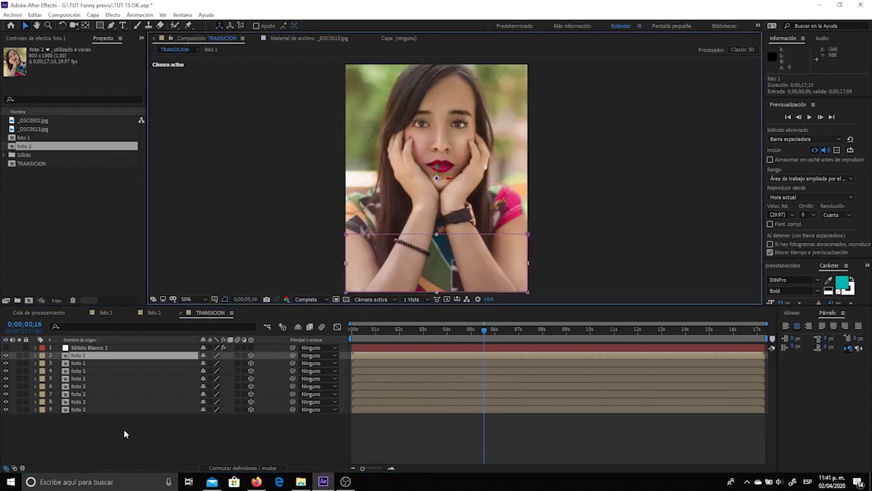
click(125, 434)
click(77, 357)
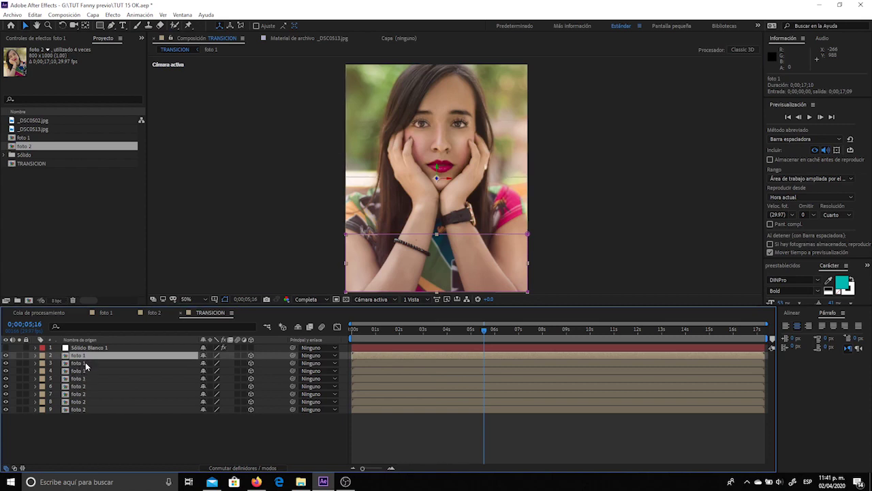
click(87, 389)
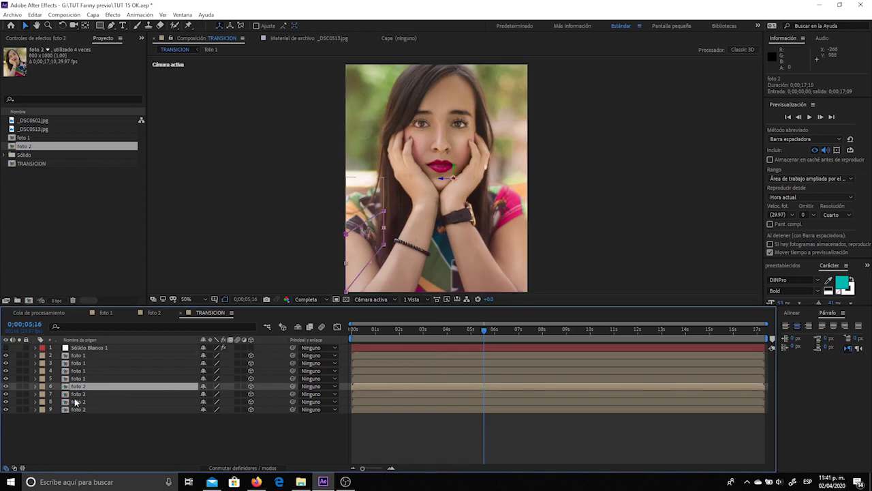
click(82, 396)
click(85, 402)
click(87, 409)
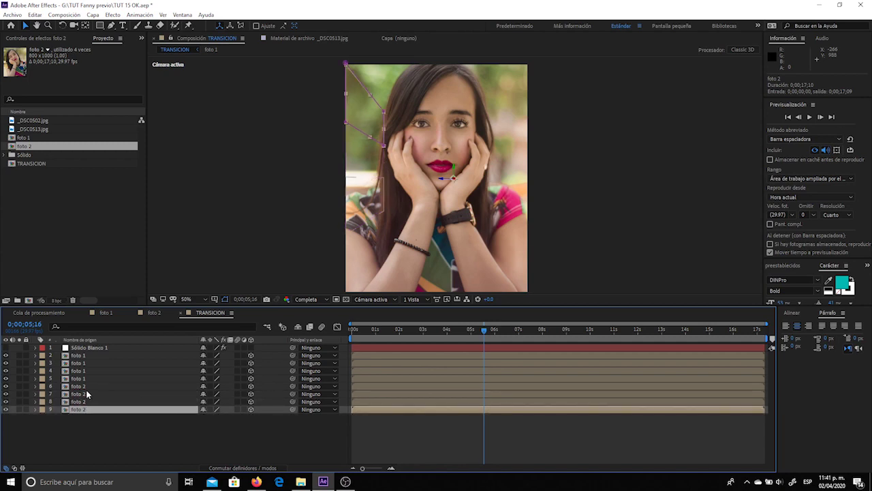
click(87, 386)
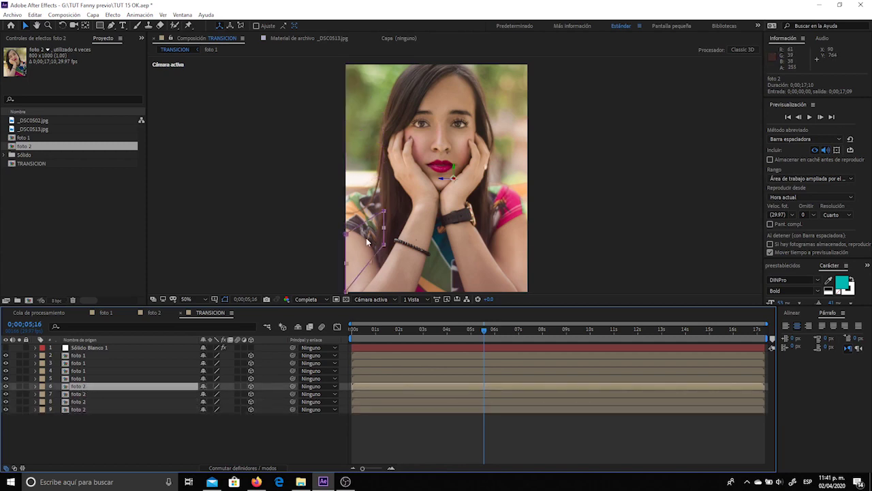
click(78, 395)
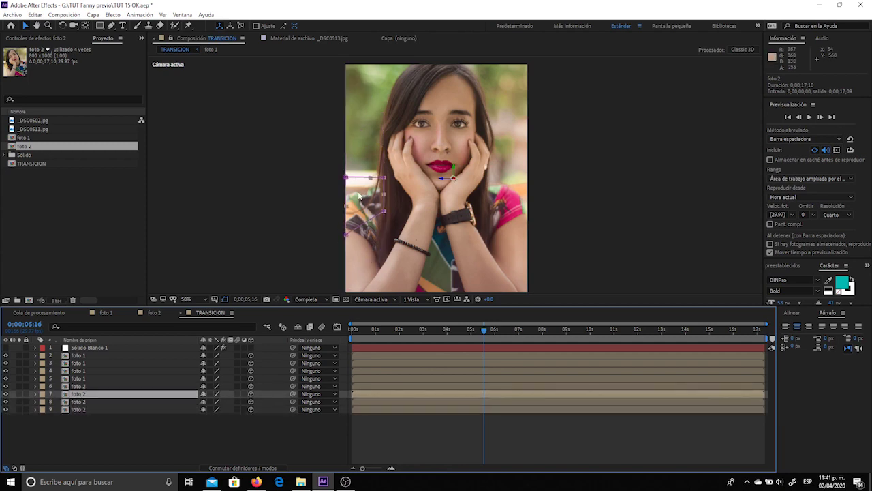
click(85, 401)
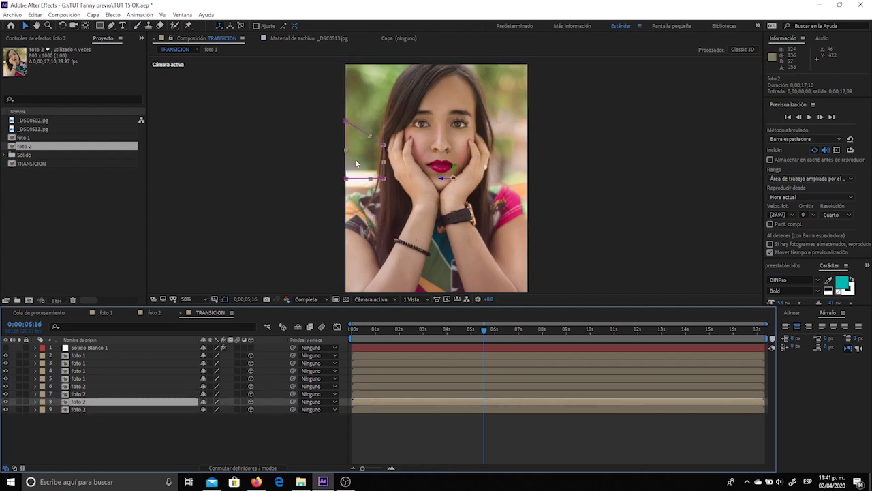
click(87, 410)
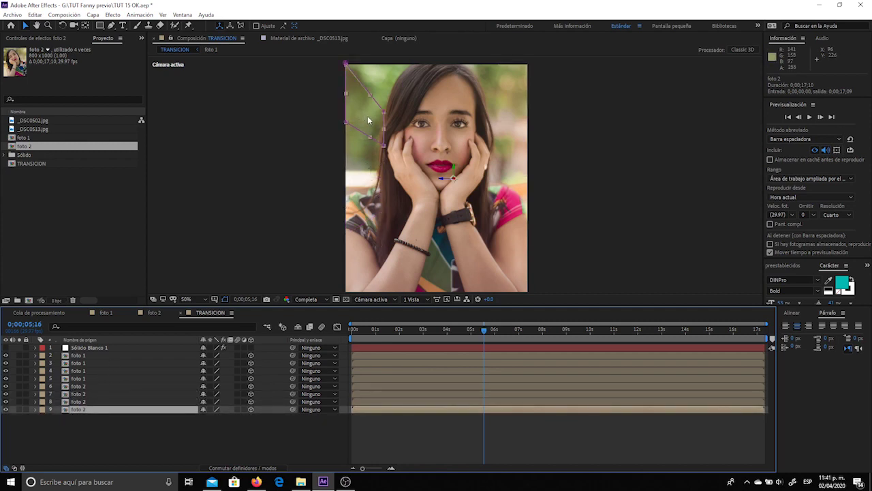
click(86, 385)
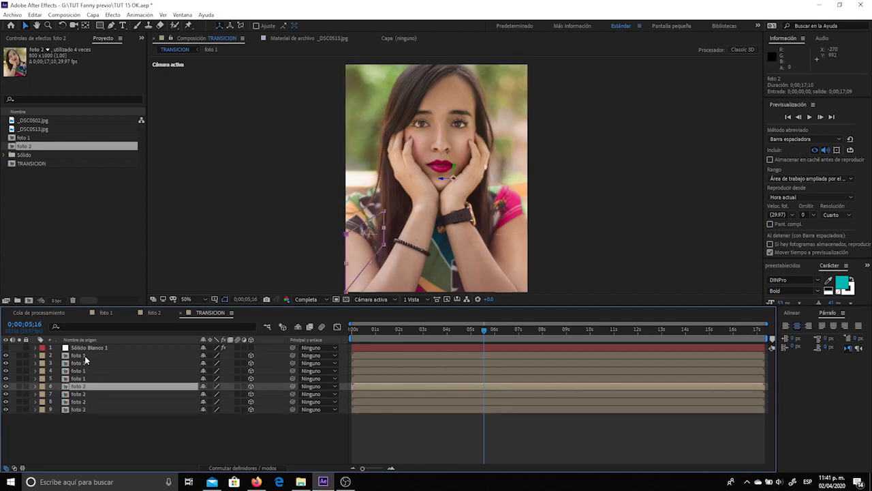
click(85, 356)
click(81, 387)
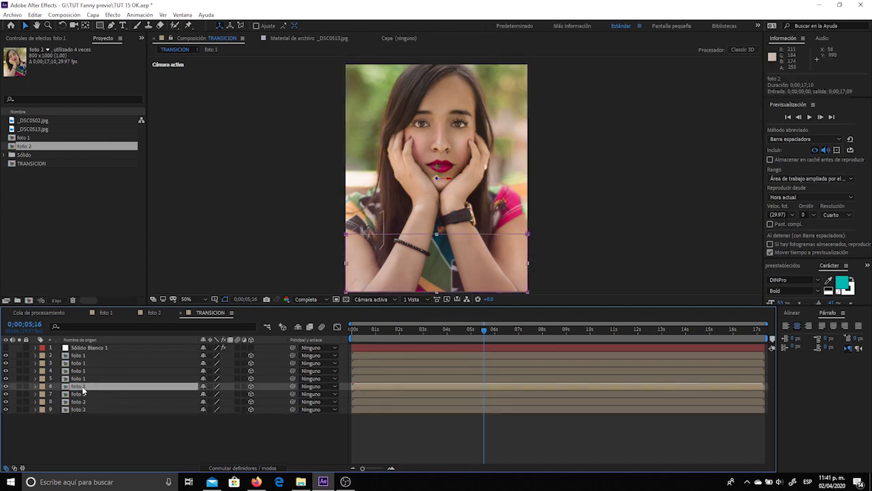
Parent foto 2 layers 6, 7, 8 and 9 to foto 1 layers 2, 3, 4 and 5 respectively.
drag(293, 387, 85, 356)
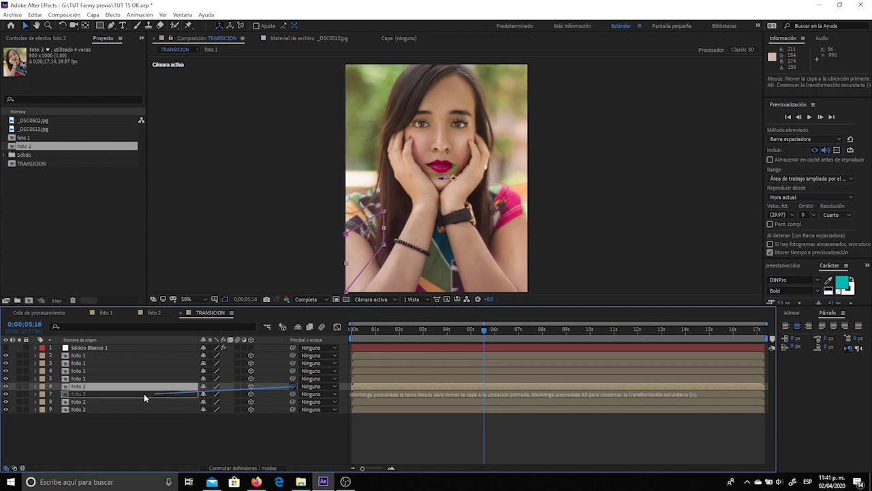
click(84, 395)
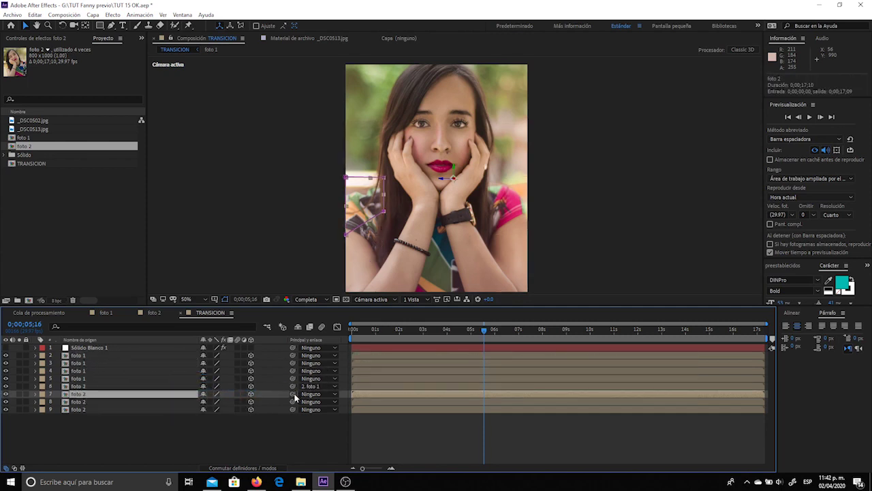
drag(293, 394, 82, 363)
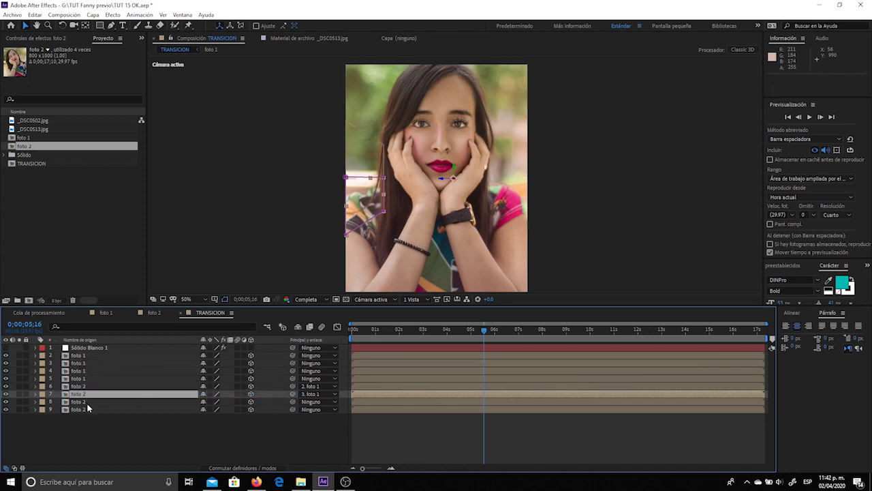
click(84, 402)
drag(292, 402, 75, 372)
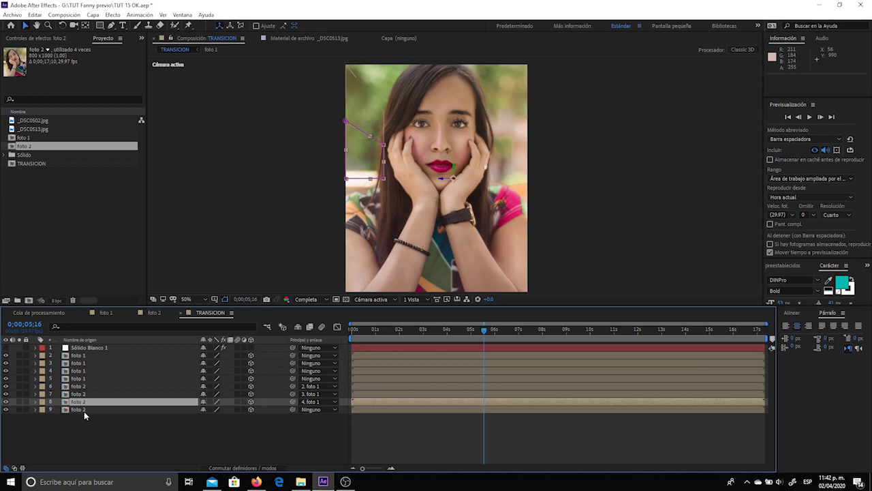
click(84, 410)
drag(293, 408, 89, 379)
Move the current time to about one second and select the four foto 1 layers.
drag(373, 331, 377, 331)
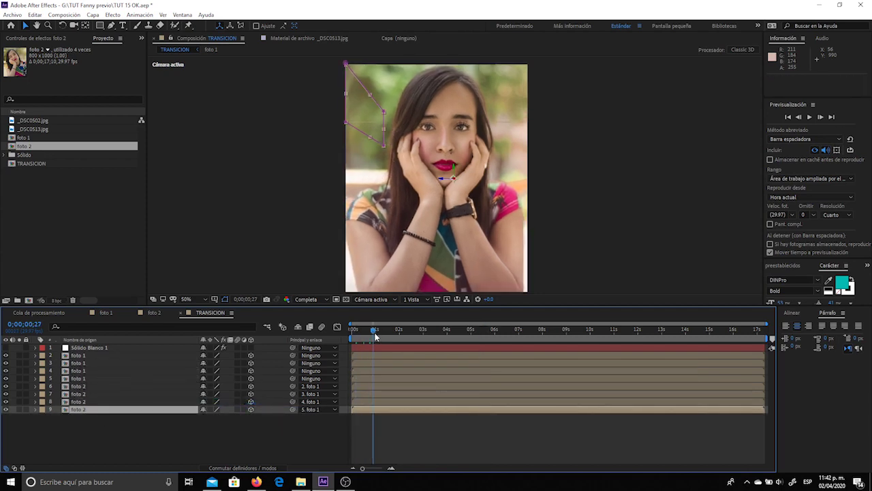
click(88, 359)
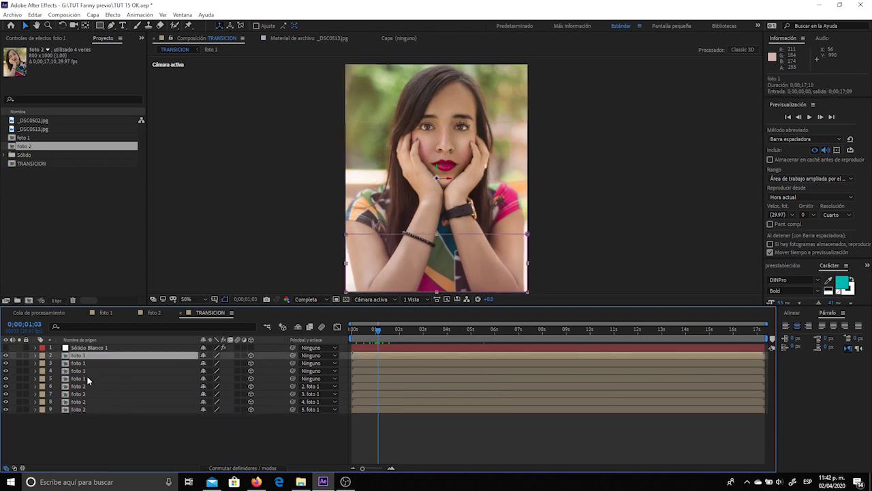
shift+click(91, 379)
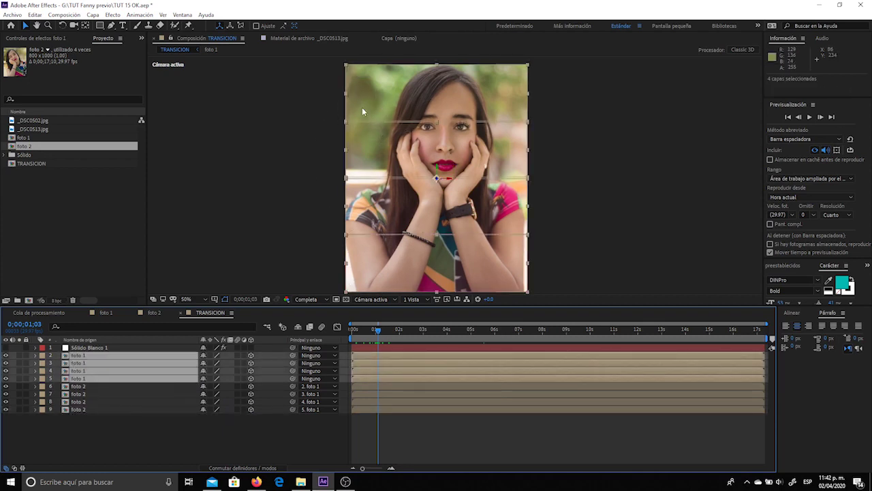
Show the comp in 4 Vistas, go to the start, and reveal Position and Orientation on foto 1 layers.
click(412, 299)
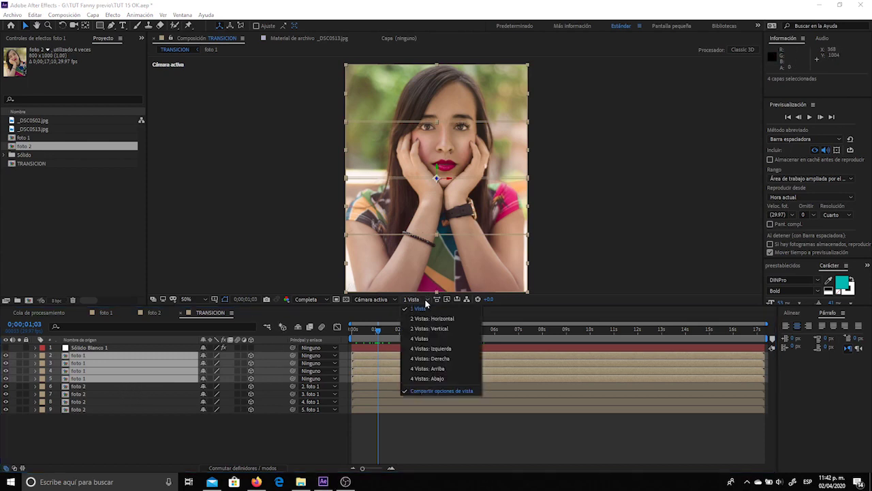
click(438, 339)
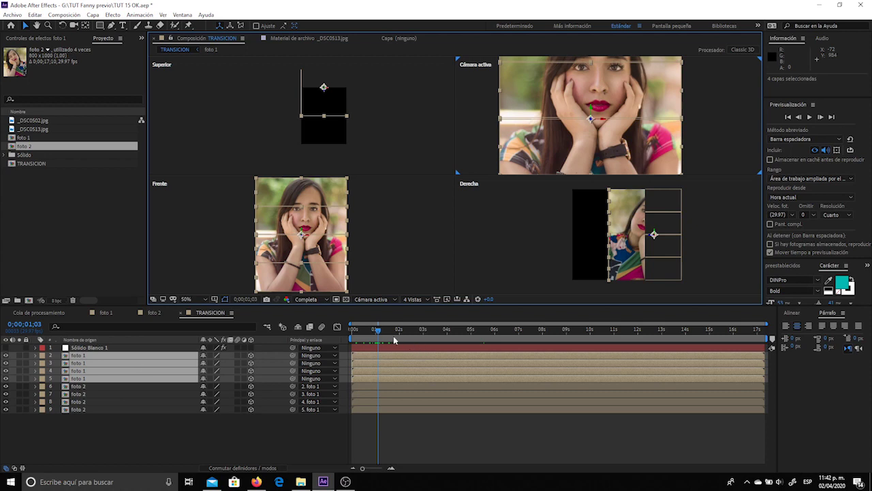
key(Home)
key(p)
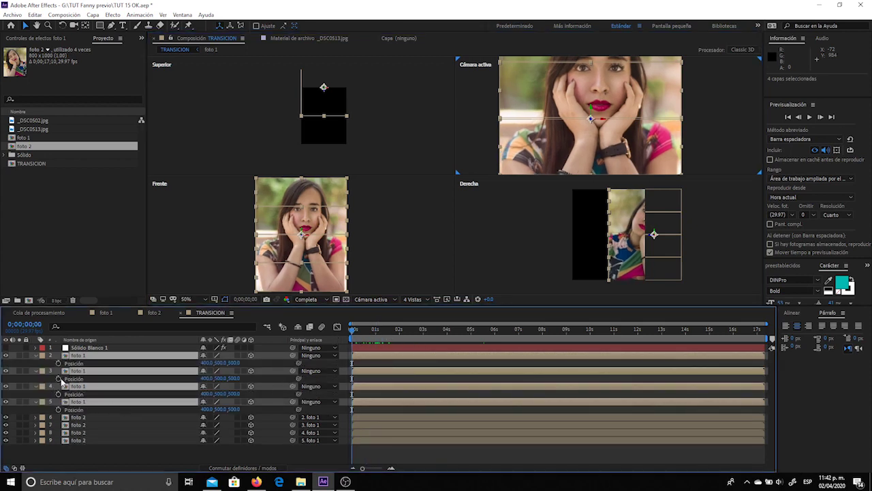
key(shift+r)
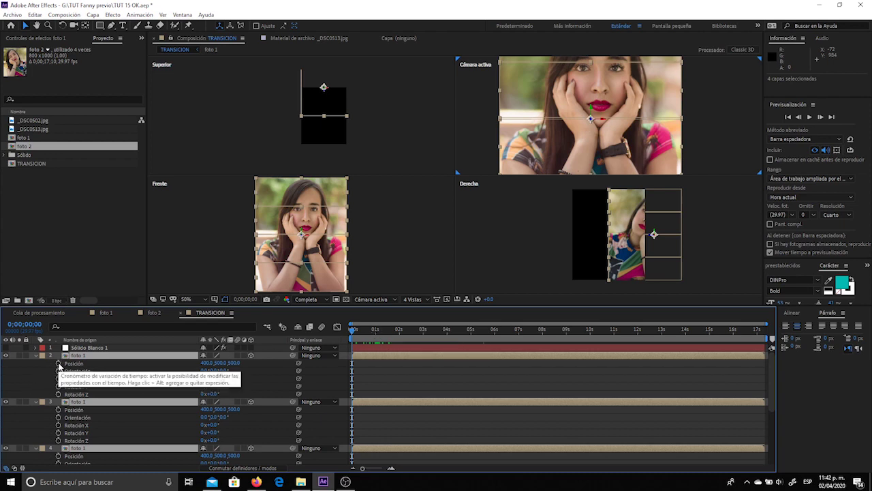
Set Position and Orientation keyframes at 0;00;00;00, then move to 0;00;00;29.
click(58, 363)
click(59, 371)
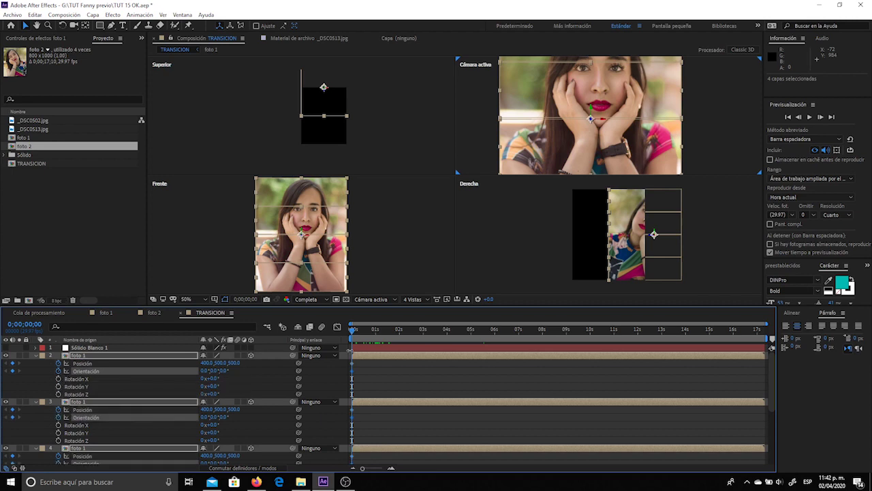
click(391, 469)
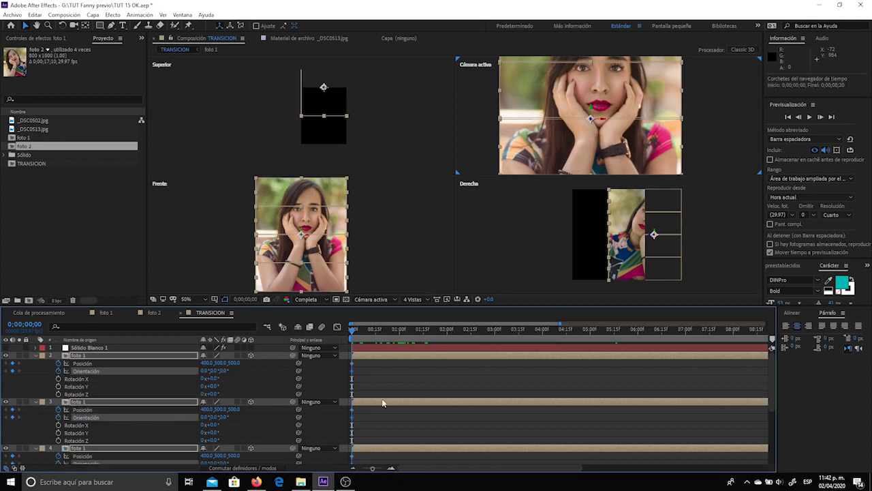
drag(378, 335, 399, 330)
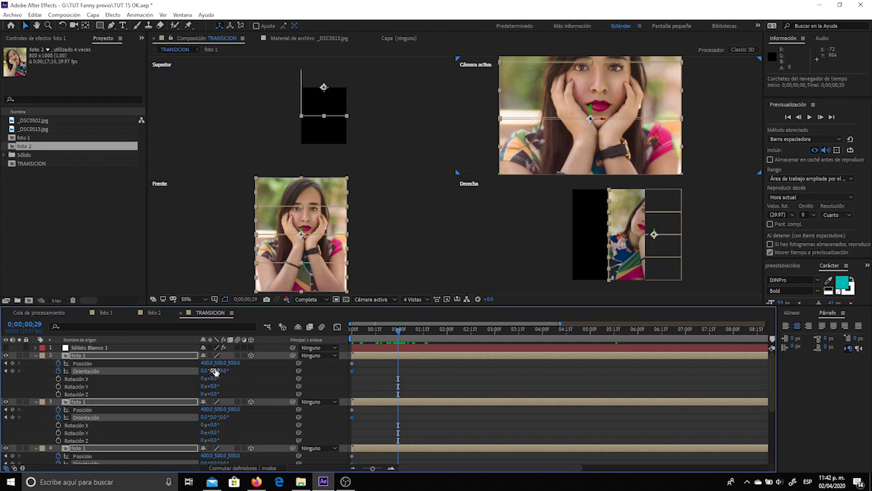
Set the foto 1 strips' Orientation to 0°, 270°, 0° at 0;00;00;29.
drag(216, 370, 164, 379)
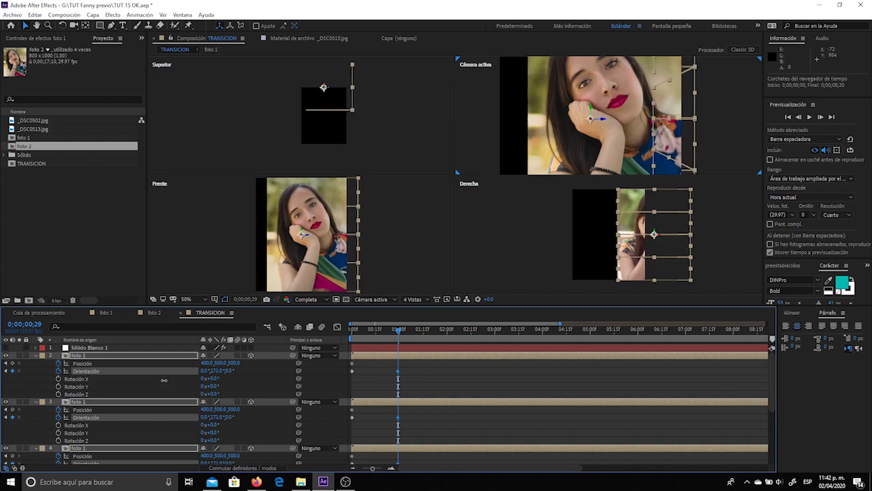
drag(164, 379, 215, 374)
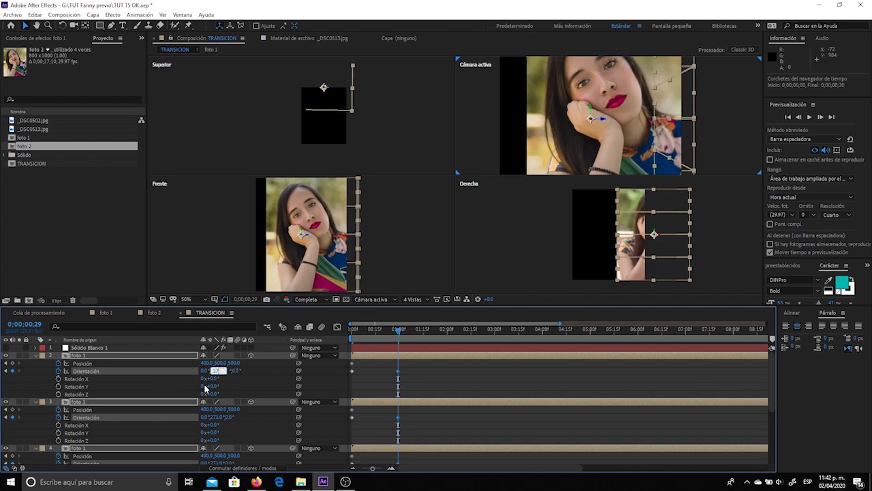
text(270)
click(331, 377)
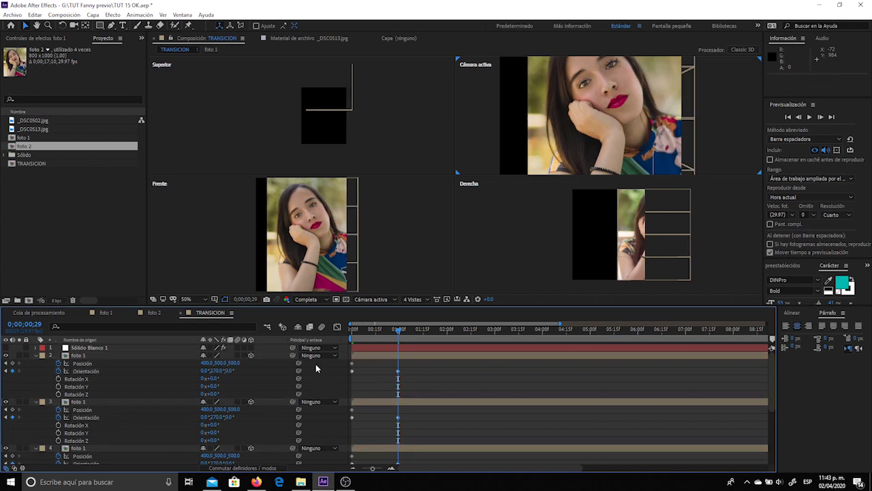
click(165, 363)
scroll(126, 379, down, 2)
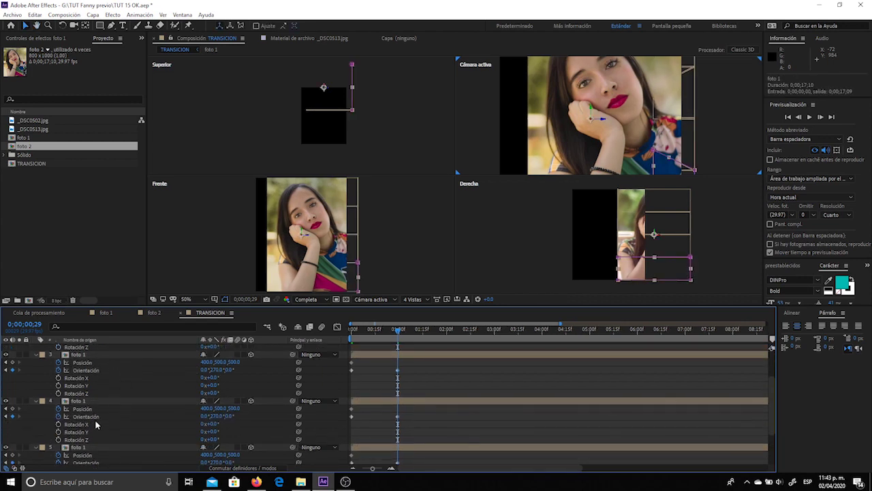
shift+click(93, 450)
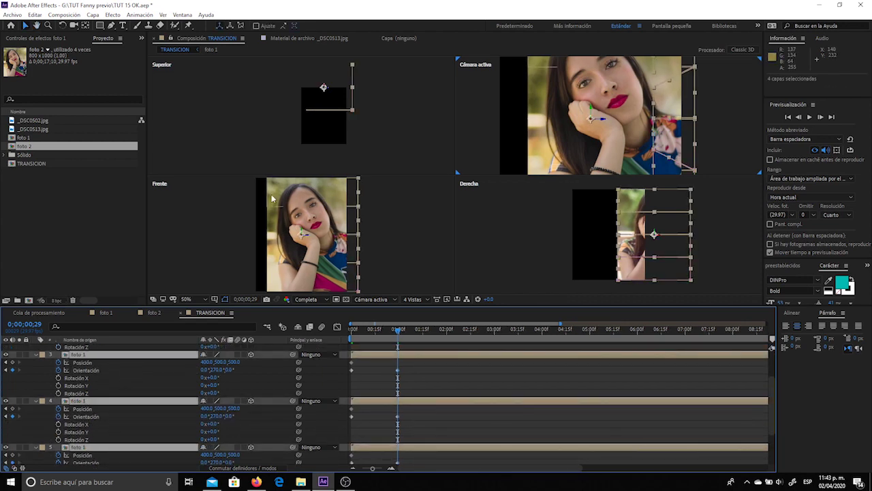
Slide the foto 1 strips left by lowering their X position.
mouse_move(574, 143)
mouse_down()
mouse_move(558, 171)
mouse_move(460, 93)
mouse_up()
mouse_move(294, 246)
mouse_down()
mouse_move(327, 226)
mouse_move(337, 253)
mouse_up()
key(v)
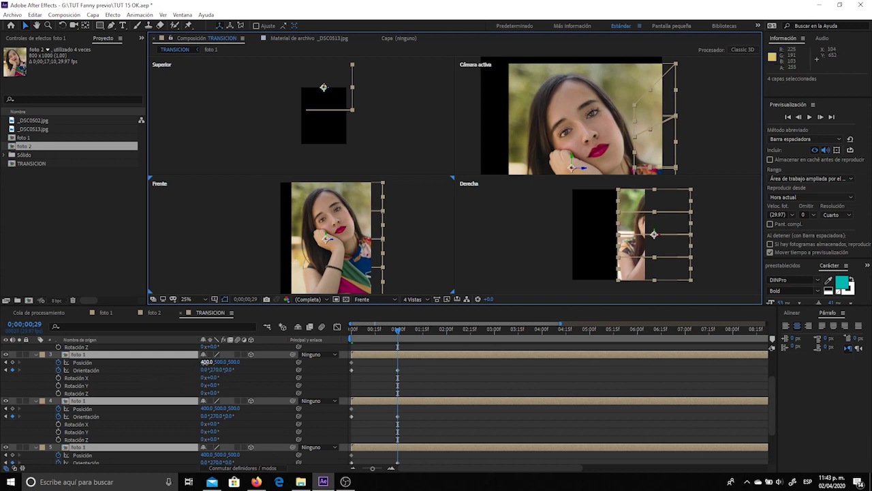
drag(208, 362, 168, 371)
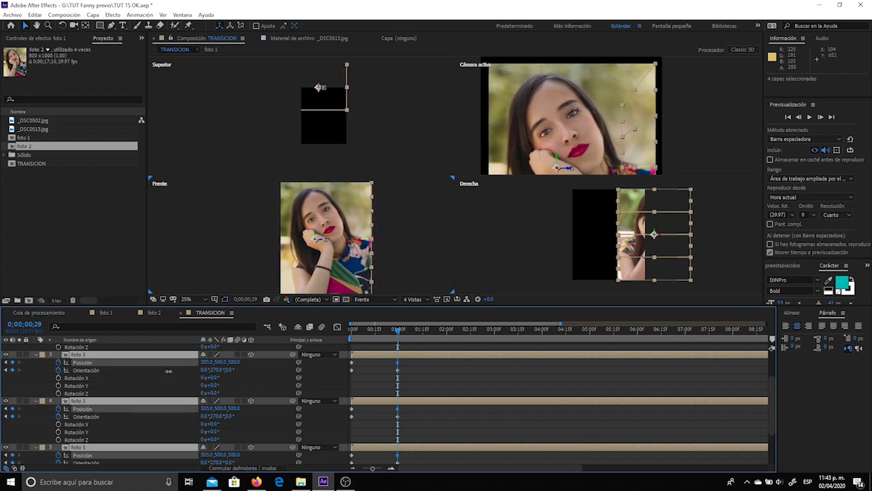
click(380, 387)
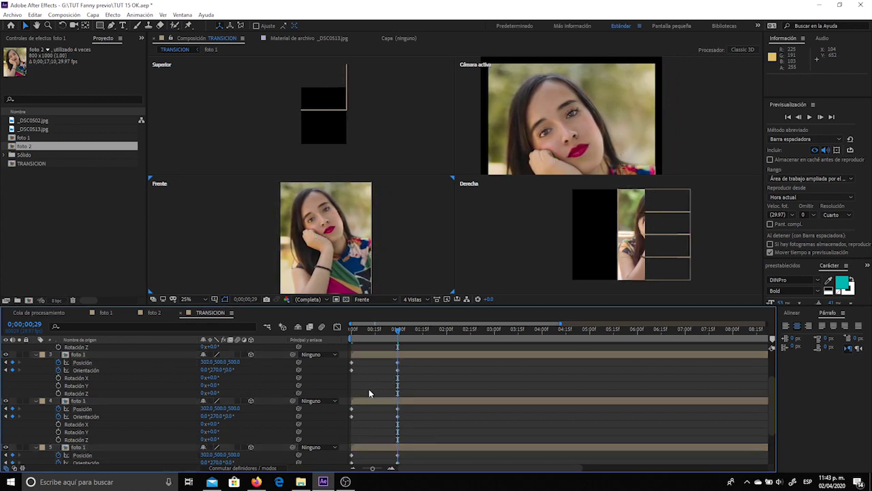
Preview the transition from the start, stop at 0;00;00;21, and open the 3D view list.
drag(397, 340, 348, 343)
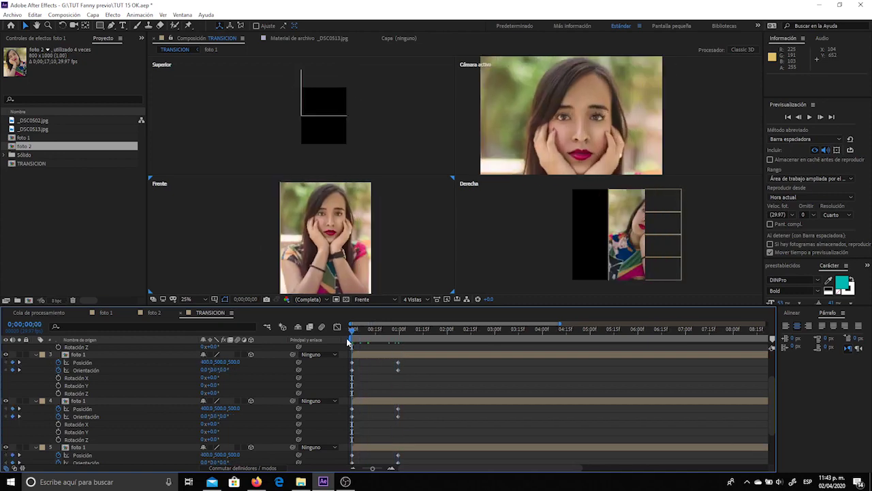
key(space)
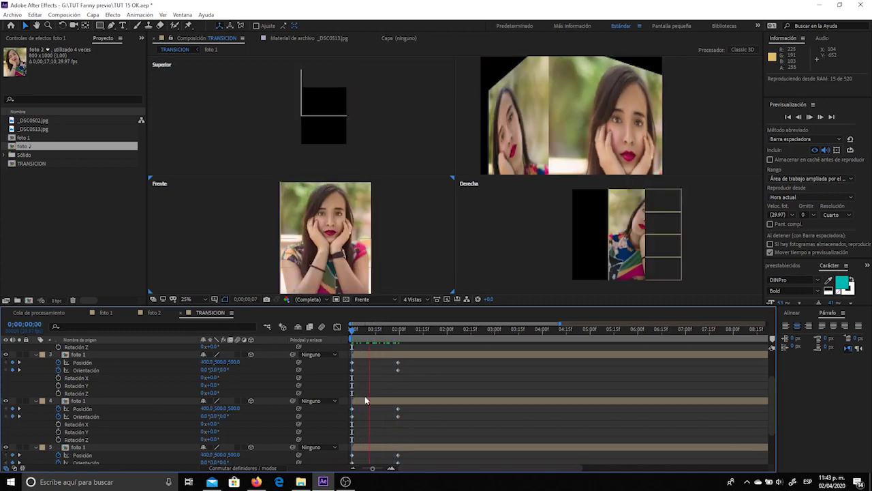
key(space)
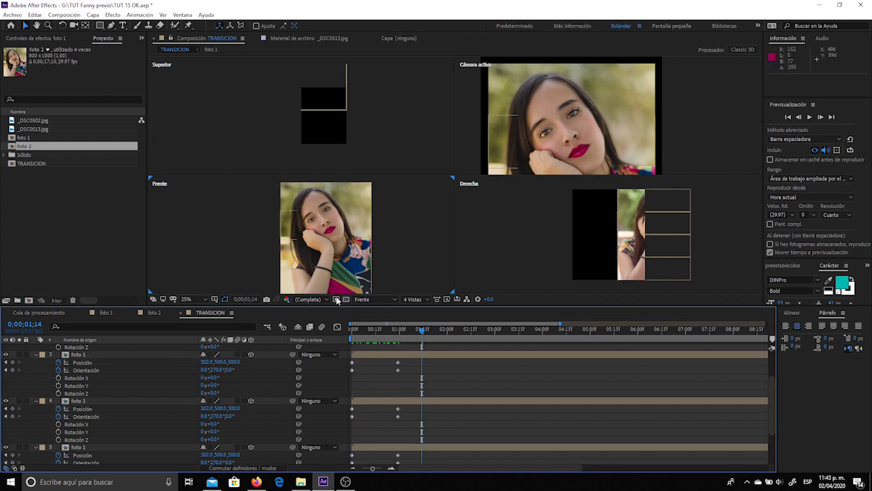
key(space)
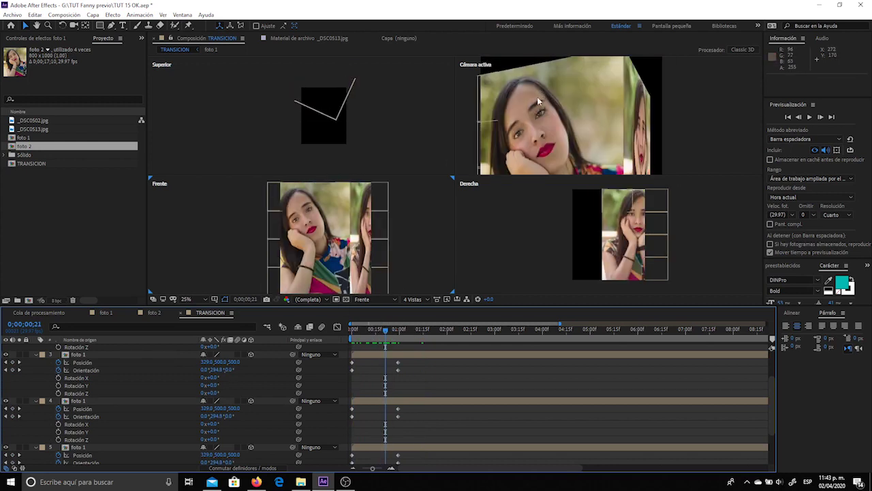
click(392, 299)
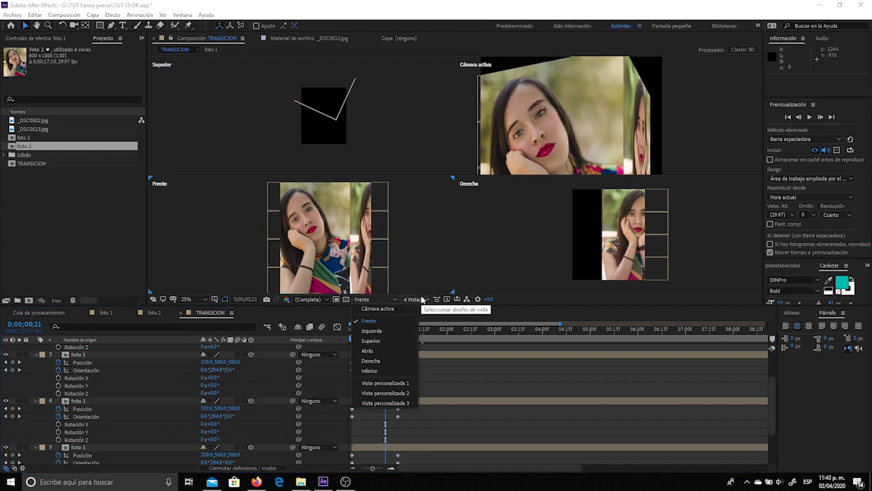
Switch the viewer to Active Camera in a single 1 View layout and preview the transition.
click(371, 308)
click(413, 300)
click(402, 312)
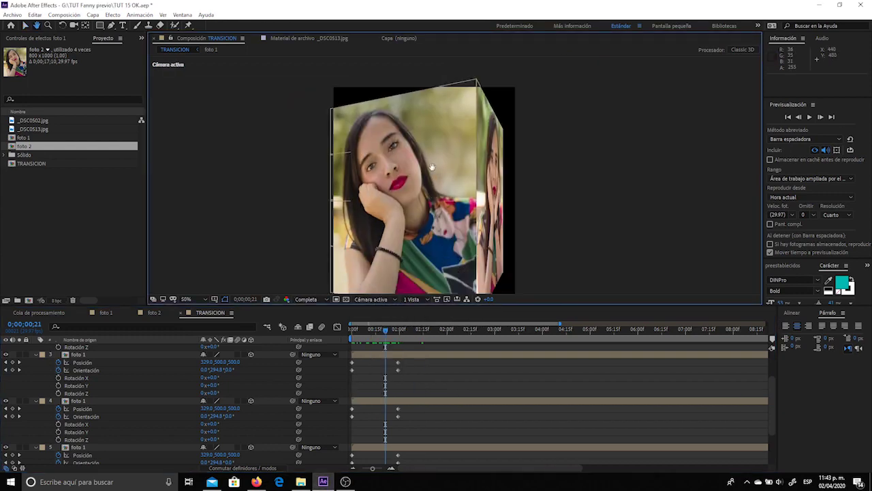
mouse_move(381, 336)
mouse_down()
mouse_move(336, 336)
mouse_move(398, 333)
mouse_up()
key(space)
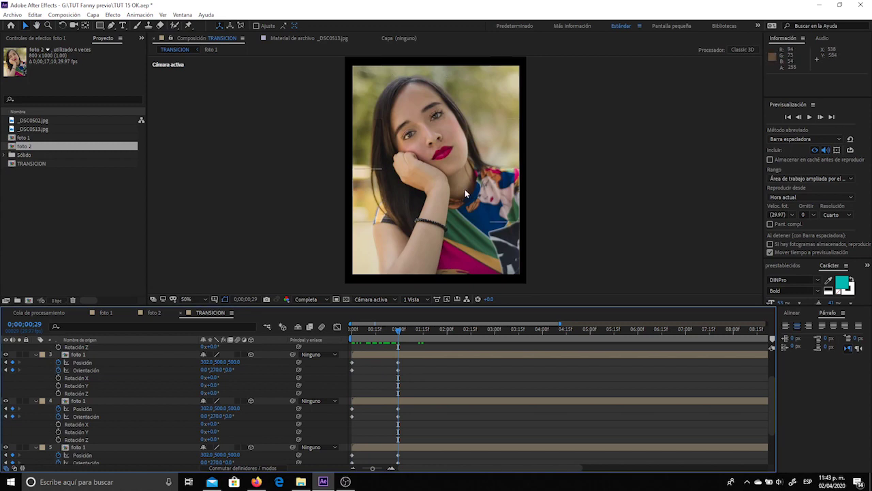
key(comma)
key(comma)
key(period)
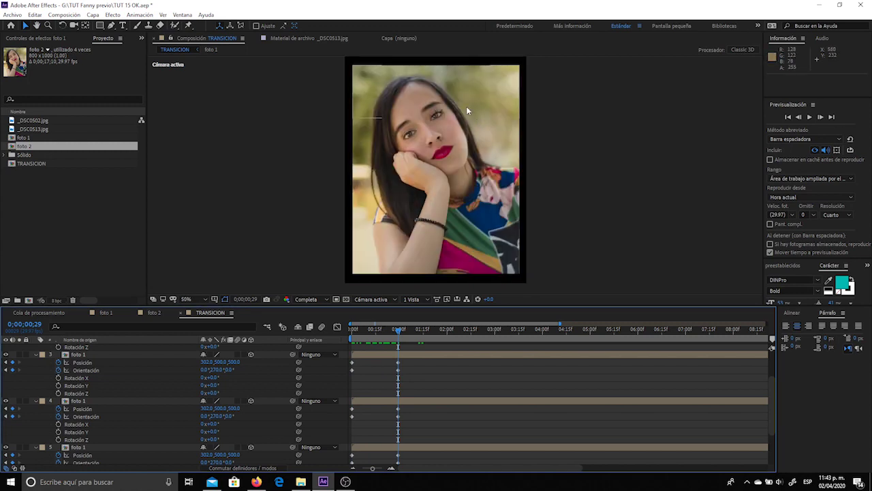
Select the foto 1 strips on layers 2–5 and scrub their Position Z to about 393.
click(368, 356)
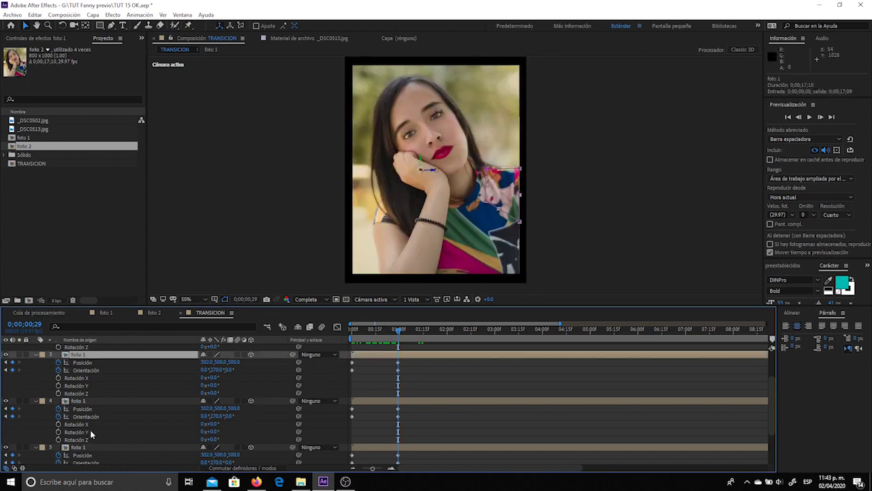
scroll(102, 434, down, 3)
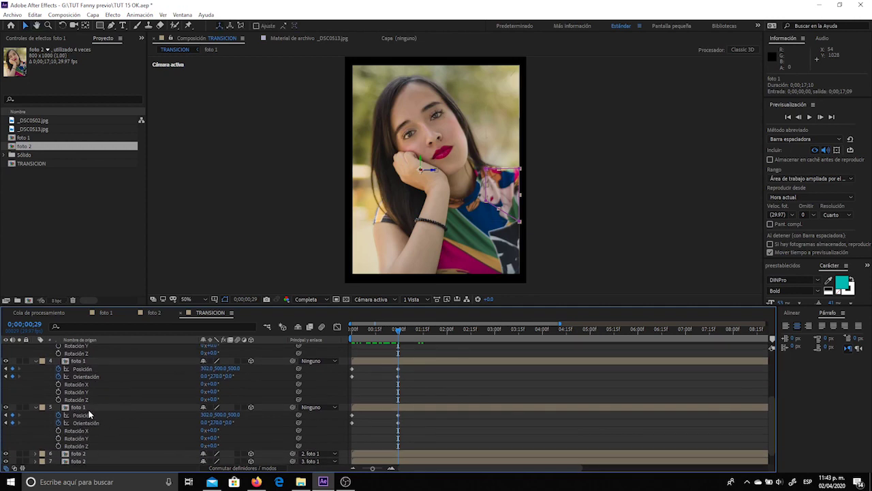
shift+click(89, 409)
scroll(111, 377, up, 3)
scroll(120, 444, up, 3)
ctrl+click(90, 350)
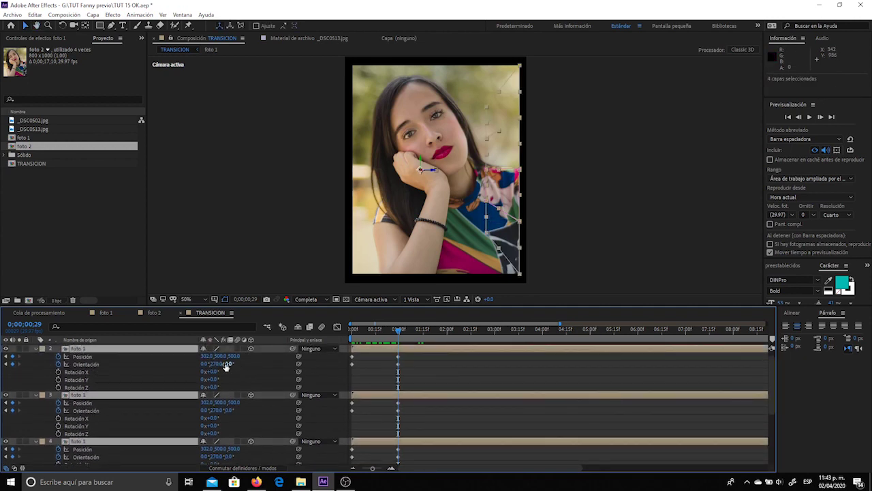
mouse_move(234, 356)
mouse_down()
mouse_move(205, 355)
mouse_move(194, 365)
mouse_up()
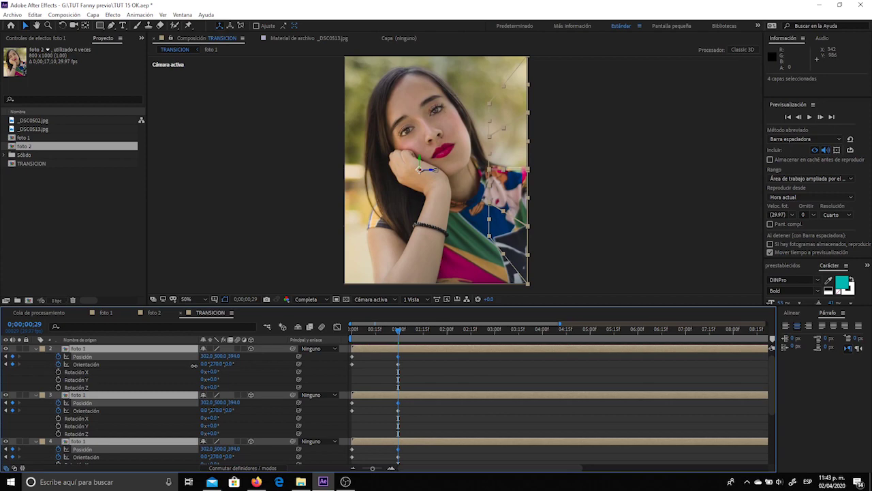
Preview the closer strips, then marquee-select the lower strip layers' keyframes.
key(Home)
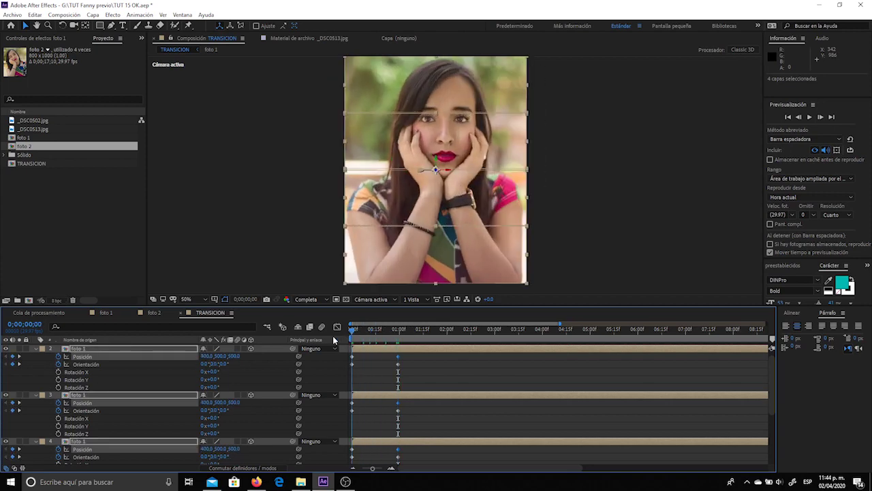
key(space)
key(space)
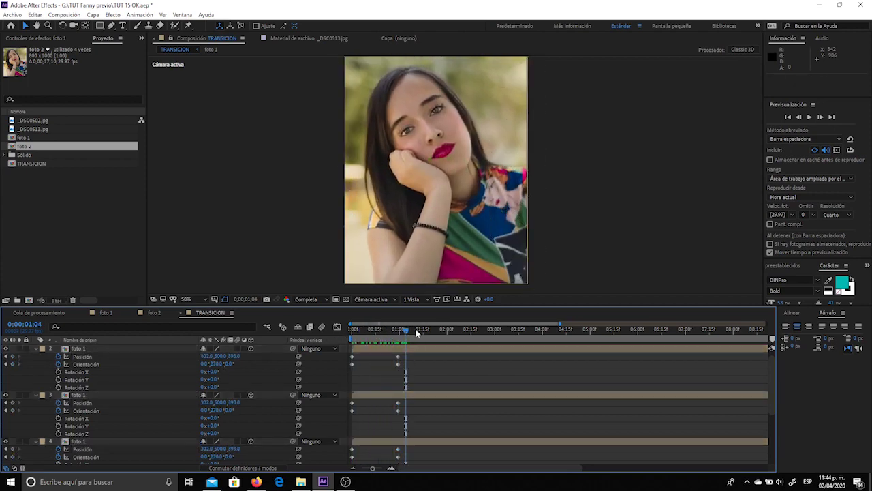
key(comma)
key(Home)
key(space)
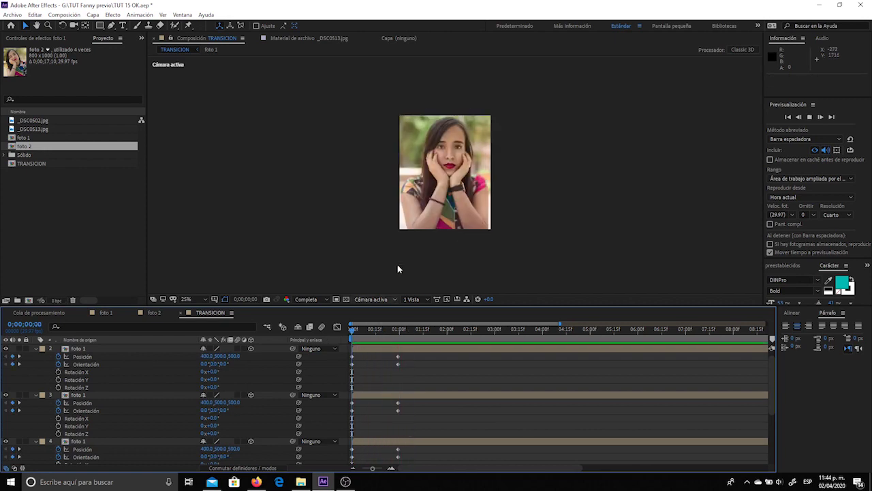
key(space)
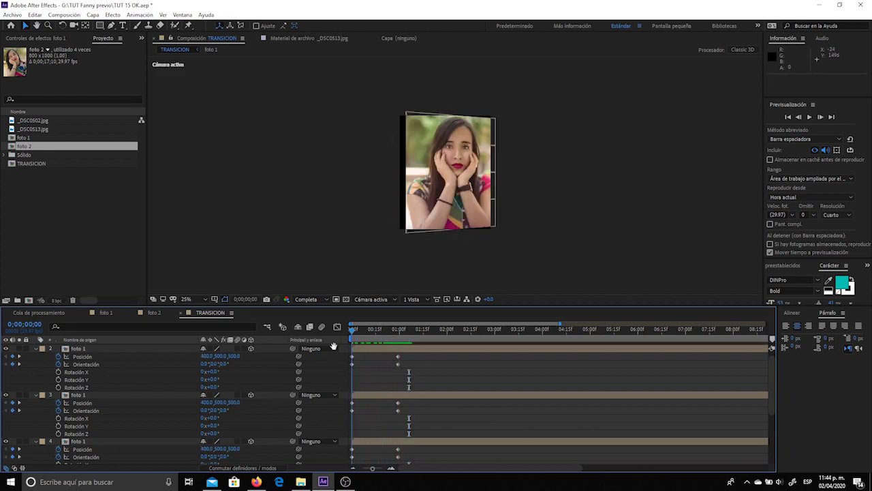
key(space)
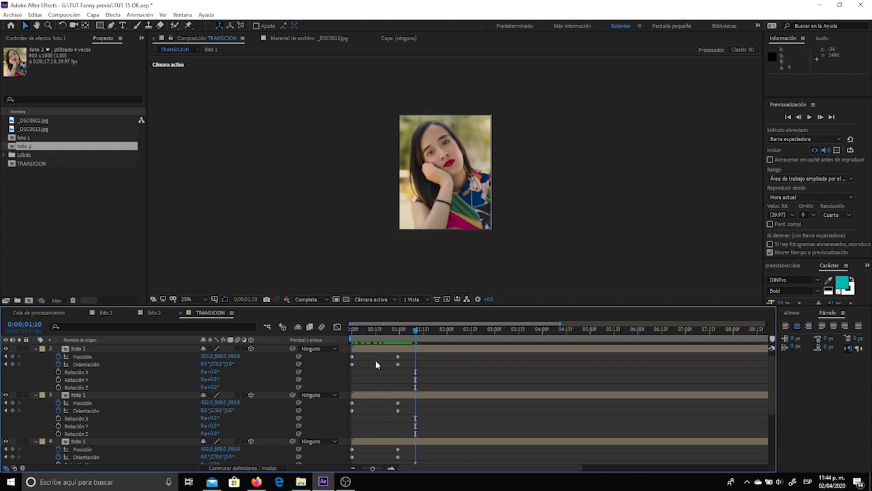
drag(410, 355, 340, 410)
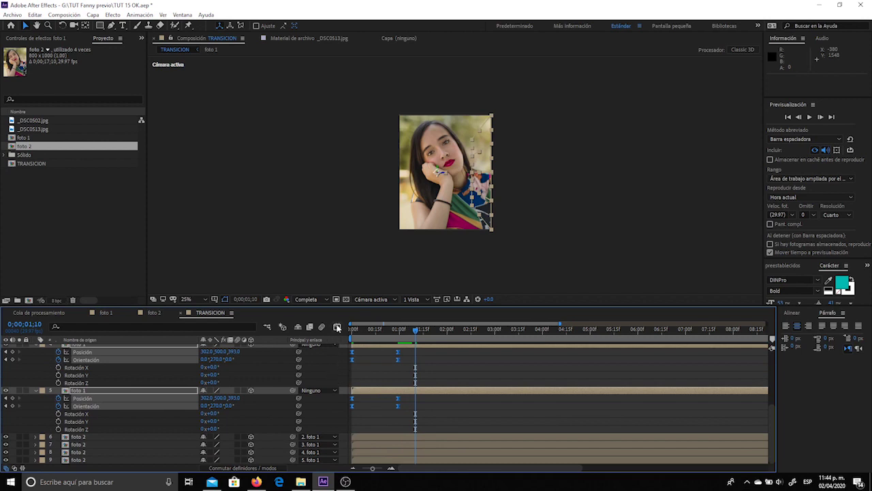
Strengthen the ease on the strip keyframes in the speed graph.
key(shift+F3)
click(392, 469)
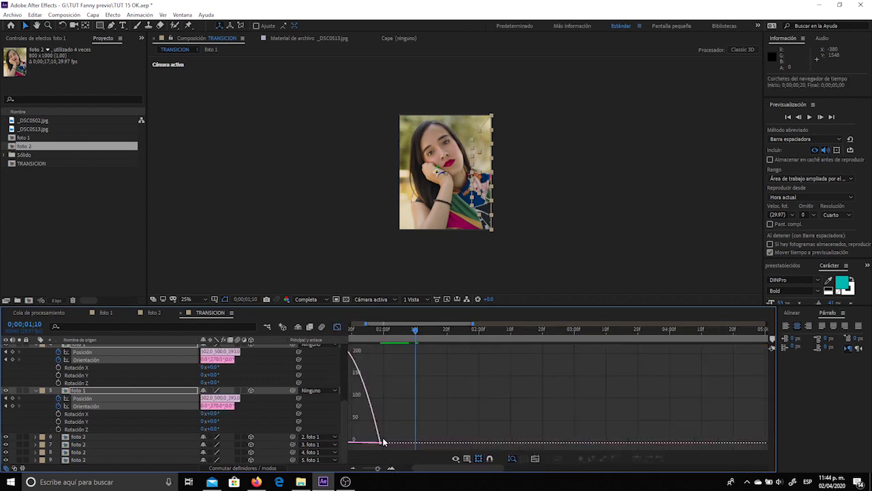
drag(434, 469, 477, 468)
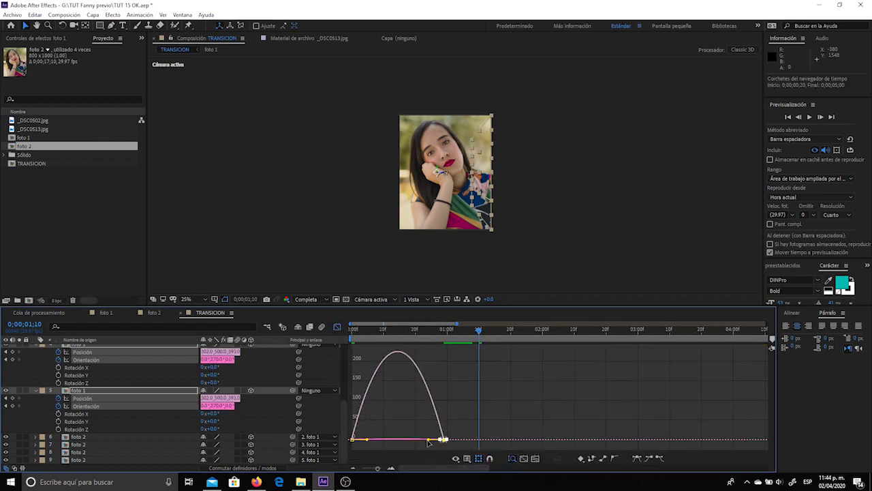
drag(443, 440, 397, 441)
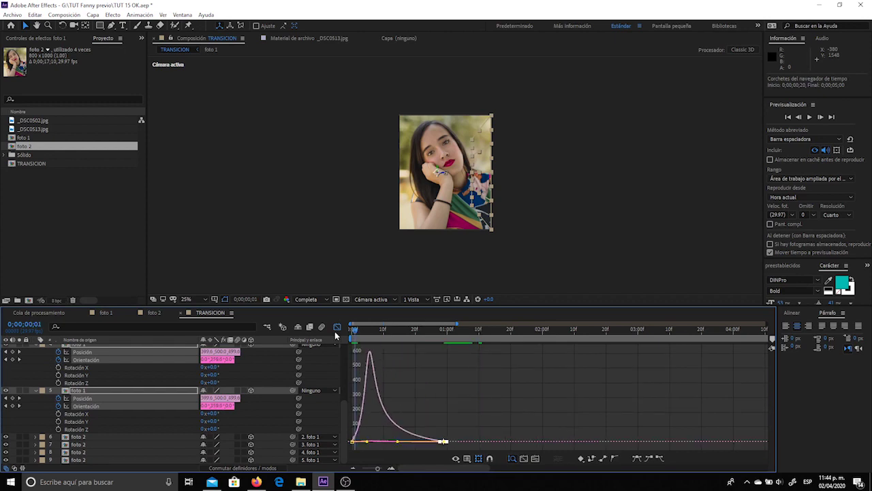
click(336, 328)
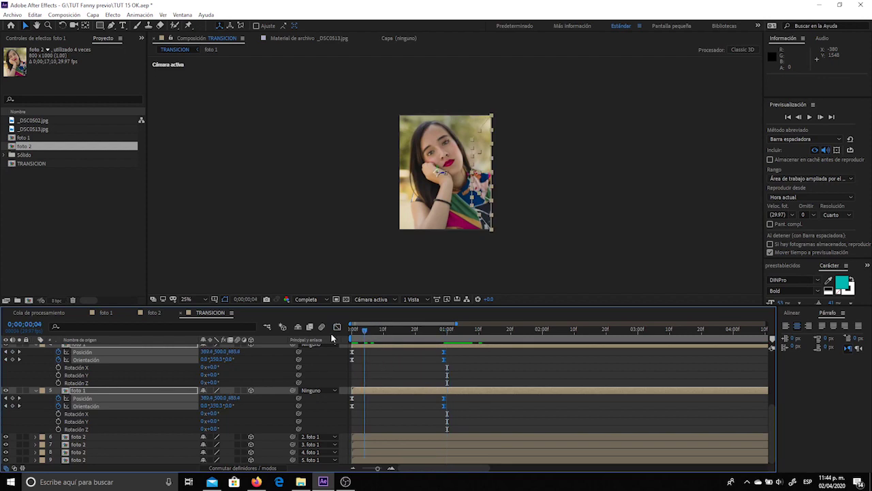
Zoom the timeline in on the first second, shift a strip's keyframes, and park the time at 4f.
click(381, 373)
click(391, 468)
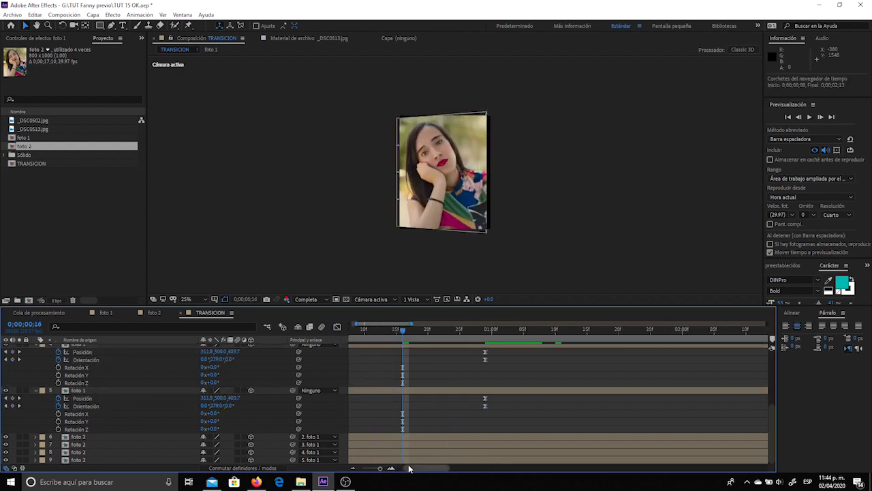
drag(409, 468, 372, 475)
scroll(372, 359, up, 2)
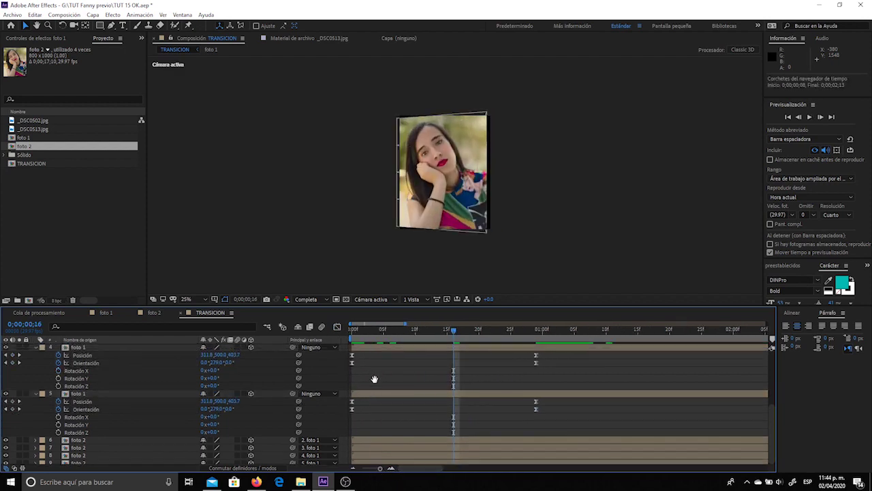
drag(371, 366, 402, 366)
key(Home)
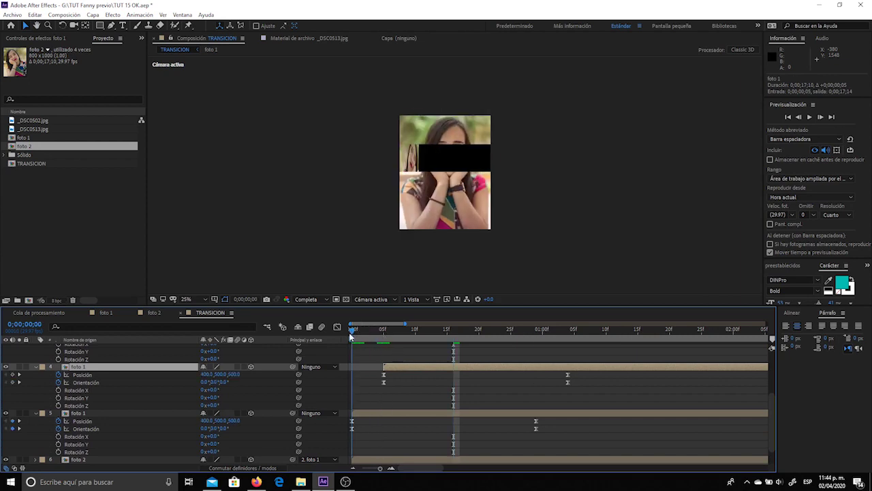
key(Page_Down)
key(Page_Down)
key(Page_Down)
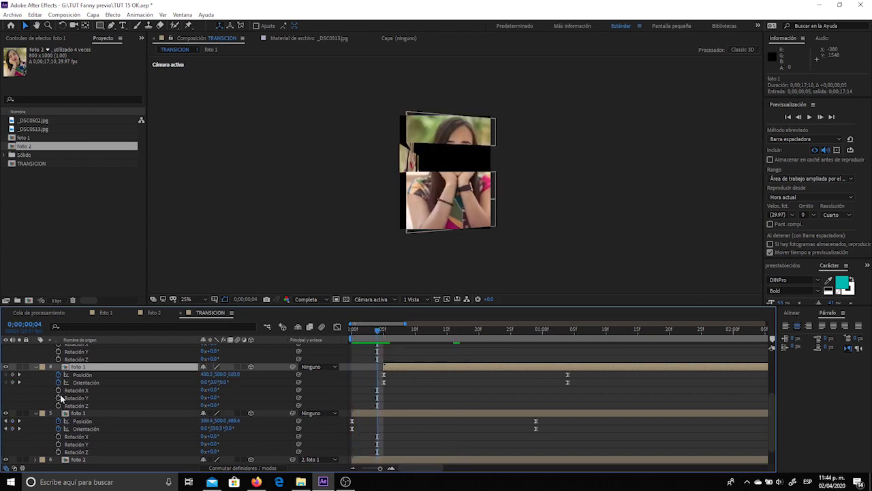
Offset the layer 5 strip, delay the layer 2 strip to start at 15f, and preview.
click(409, 414)
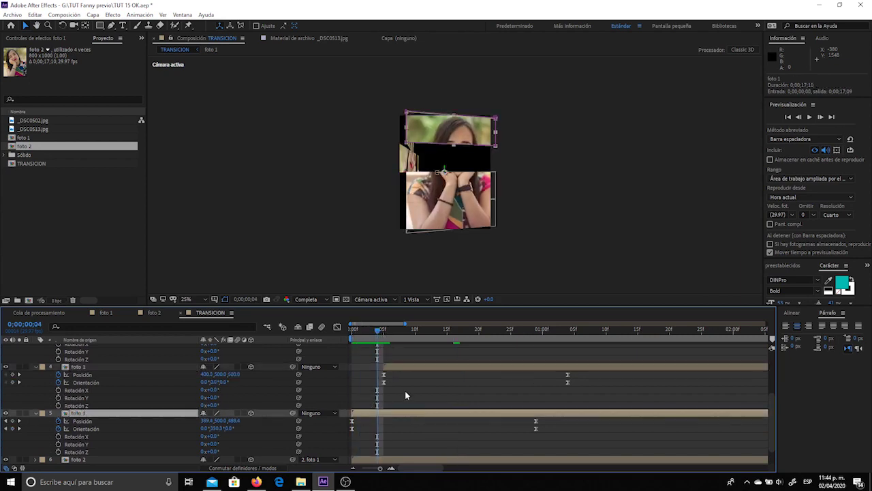
scroll(372, 405, up, 2)
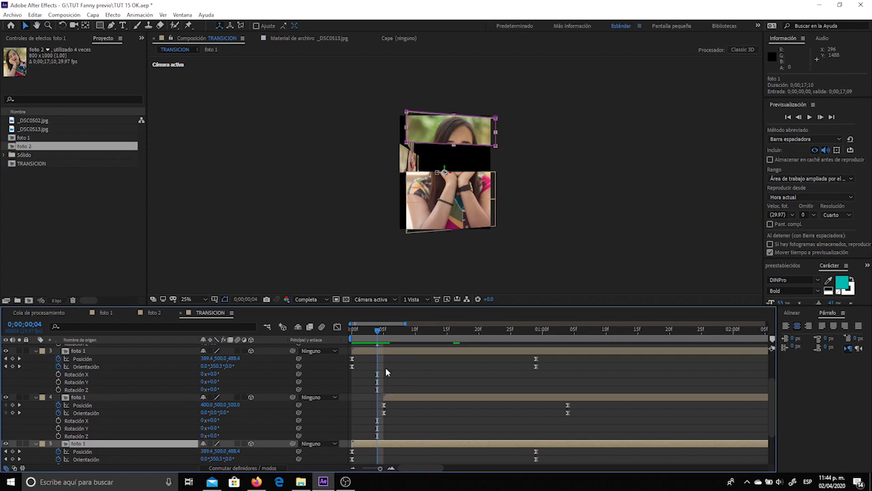
scroll(386, 371, up, 2)
drag(375, 372, 430, 371)
scroll(431, 372, up, 2)
click(446, 329)
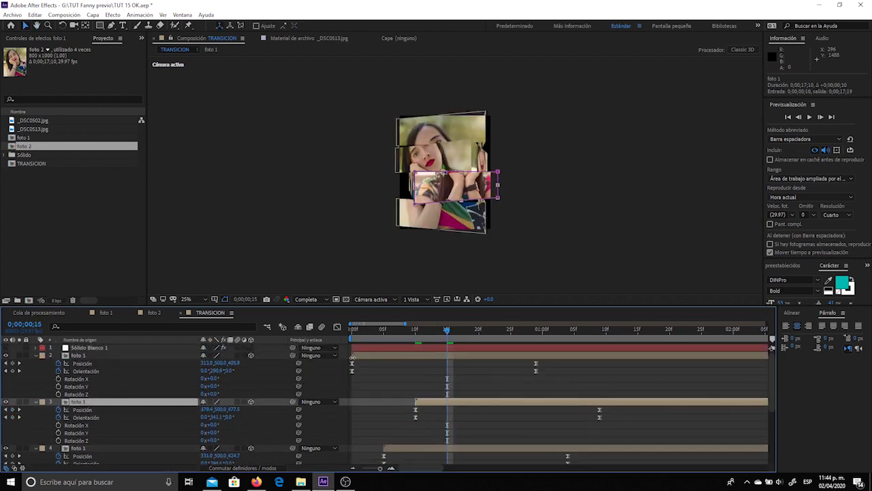
drag(361, 358, 457, 358)
key(space)
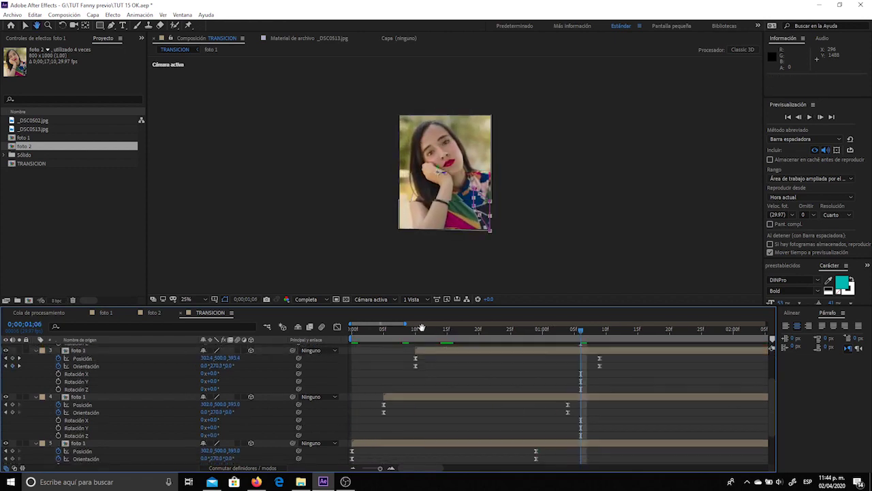
Shift the strips' animations back so they start at 0f.
scroll(412, 347, down, 3)
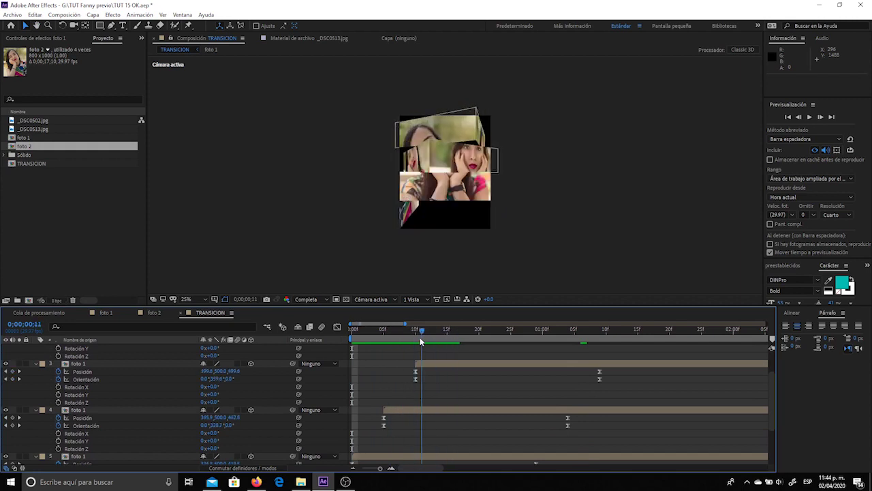
mouse_move(361, 334)
mouse_down()
mouse_move(399, 335)
mouse_move(383, 334)
mouse_up()
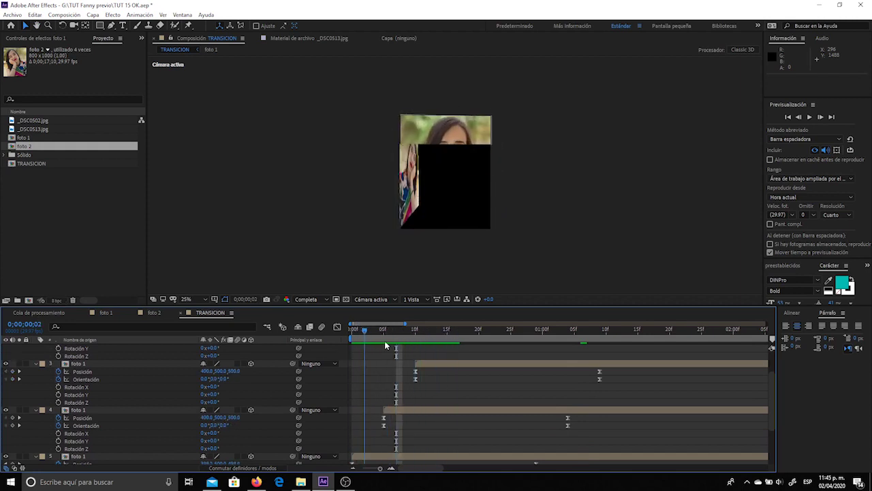
drag(391, 410, 369, 412)
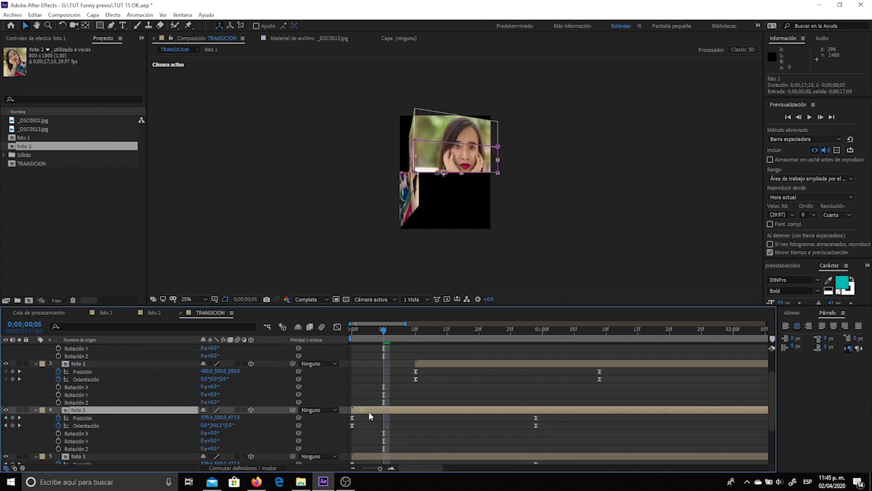
drag(428, 368, 364, 368)
scroll(420, 396, up, 2)
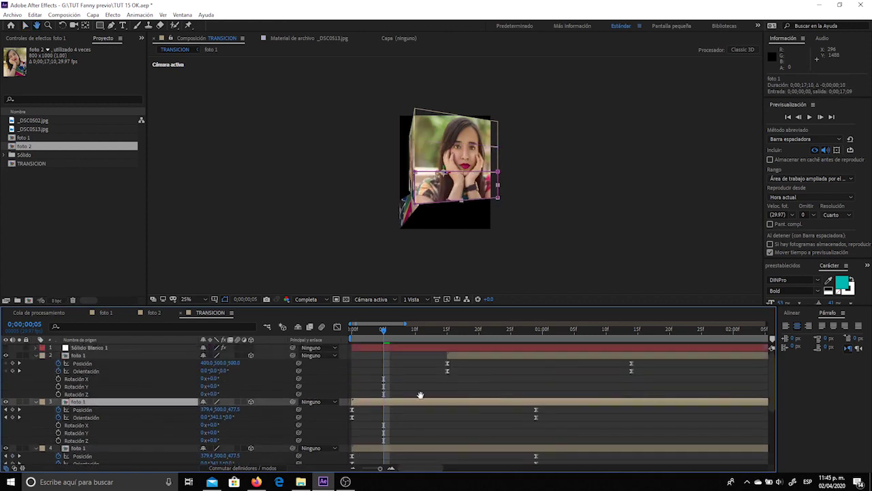
drag(460, 358, 357, 365)
Stagger the strips' keyframes to start at about 5, 10 and 15 frames, then preview from the start.
scroll(373, 418, down, 3)
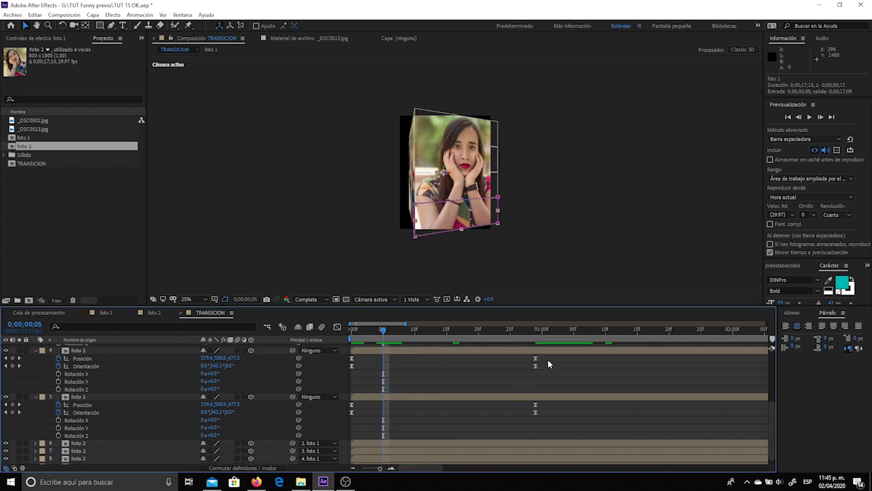
mouse_move(547, 359)
mouse_down()
mouse_move(346, 381)
mouse_move(386, 370)
mouse_up()
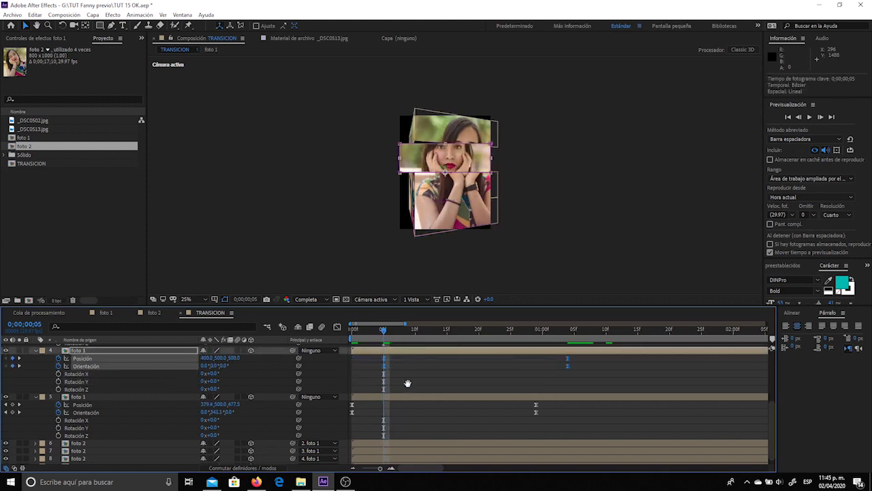
click(415, 330)
scroll(544, 363, up, 2)
mouse_move(547, 364)
mouse_down()
mouse_move(344, 383)
mouse_move(416, 373)
mouse_up()
scroll(444, 380, up, 1)
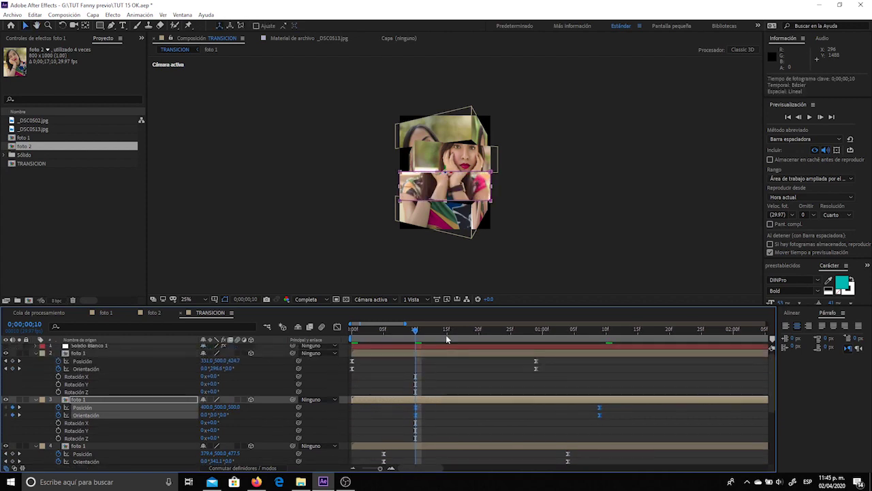
click(447, 330)
mouse_move(551, 360)
mouse_down()
mouse_move(346, 383)
mouse_move(453, 372)
mouse_up()
key(Home)
key(space)
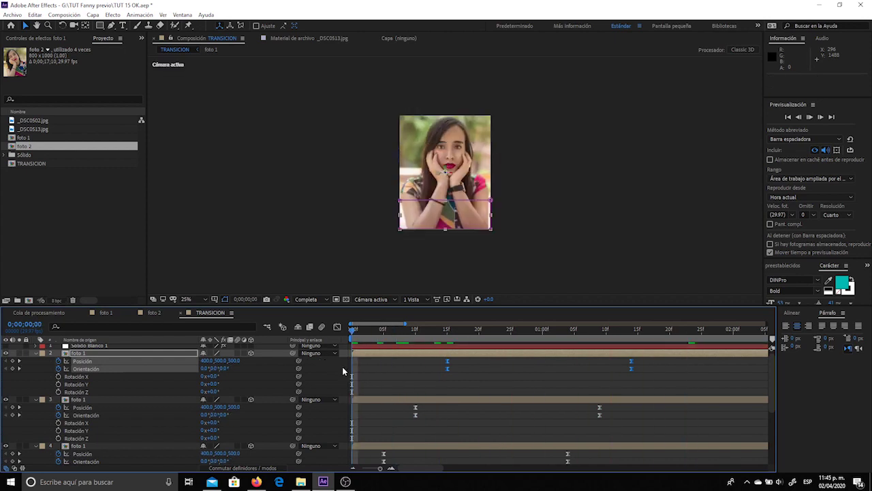
Zoom the timeline out, marquee-select the foto 1 strips' keyframes, and preview the transition.
click(353, 467)
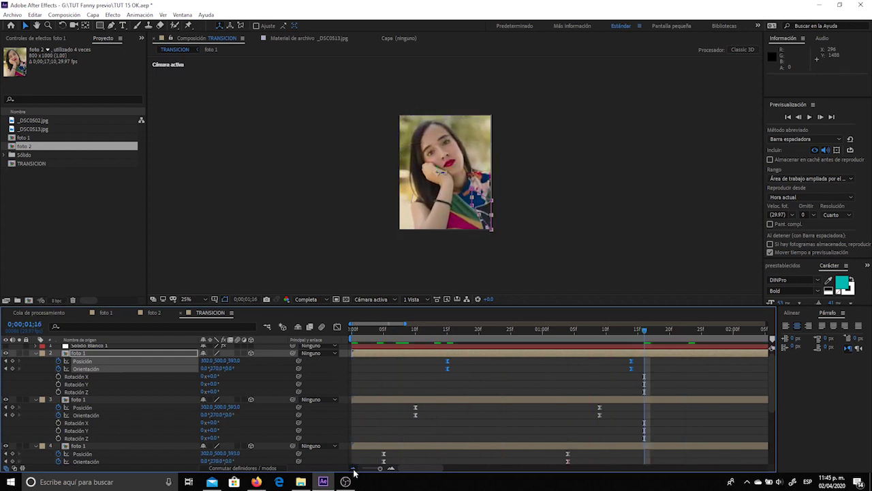
click(411, 362)
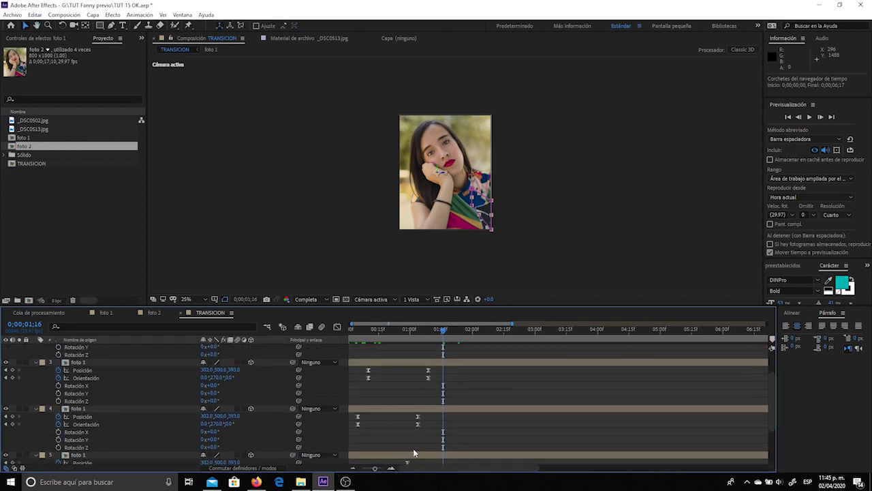
scroll(409, 409, down, 3)
mouse_move(394, 430)
mouse_down()
mouse_move(453, 365)
mouse_move(508, 356)
mouse_up()
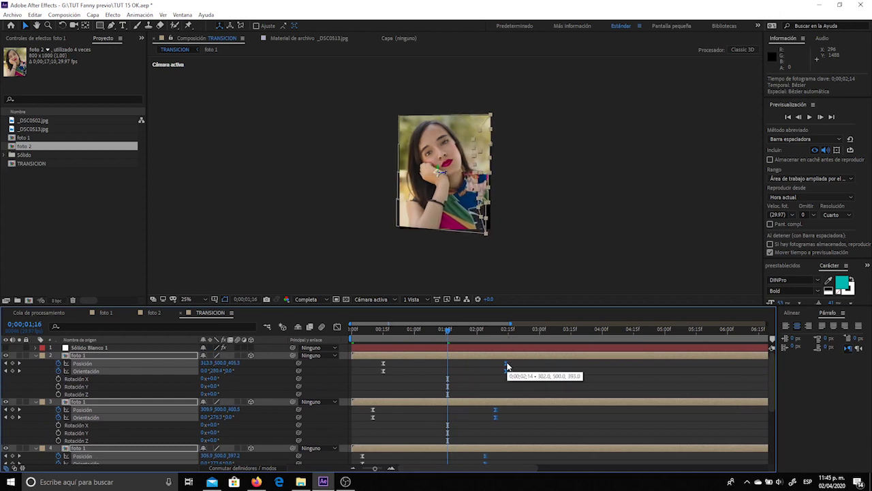
key(Home)
key(space)
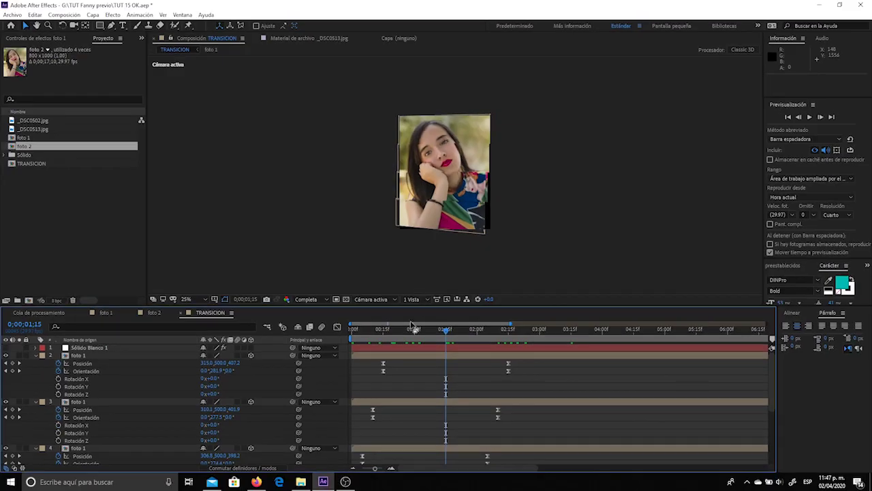
key(Home)
key(space)
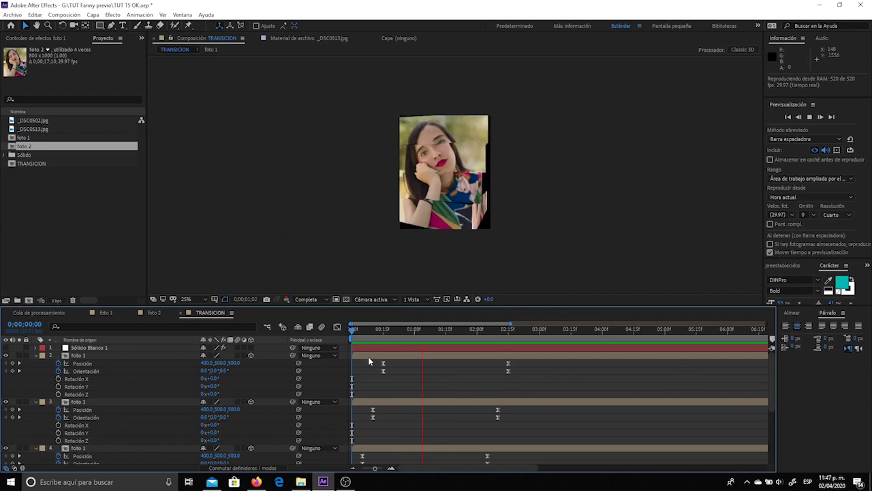
key(space)
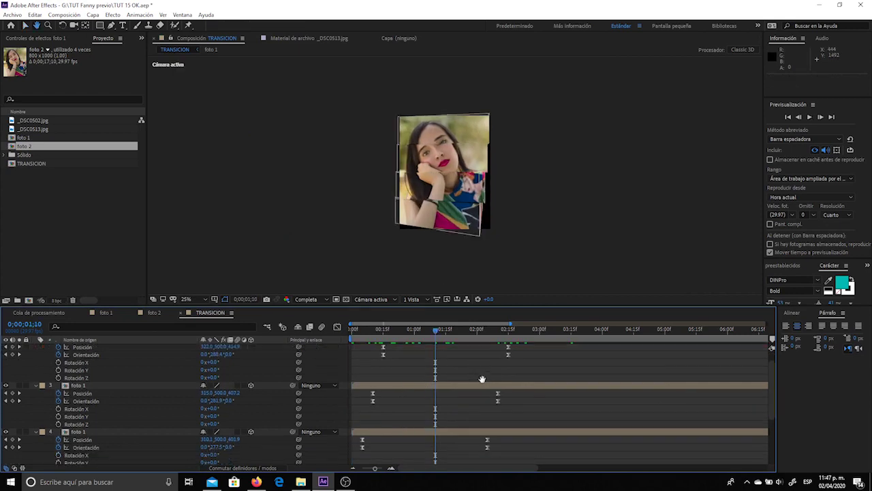
Drag the strips' keyframes later and farther apart, then preview from about frame 26.
mouse_move(518, 362)
mouse_down()
mouse_move(395, 387)
mouse_move(351, 433)
mouse_move(423, 366)
mouse_up()
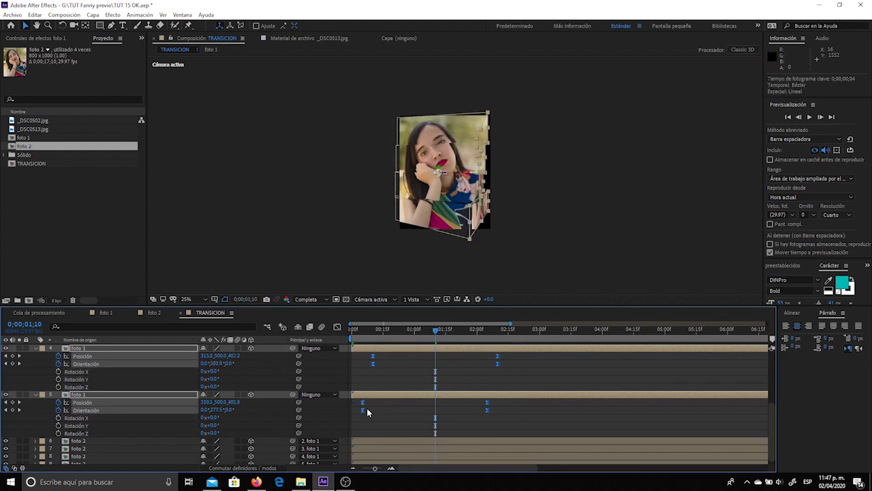
scroll(446, 432, up, 3)
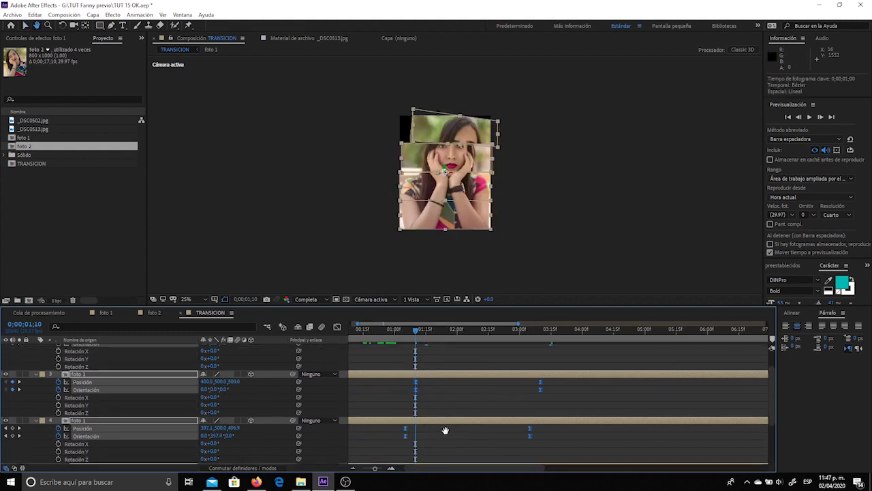
scroll(450, 422, down, 5)
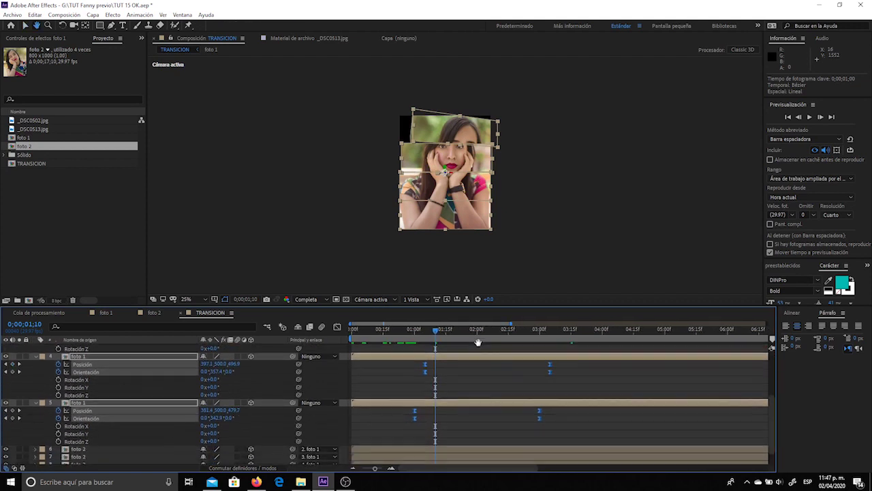
scroll(461, 386, down, 2)
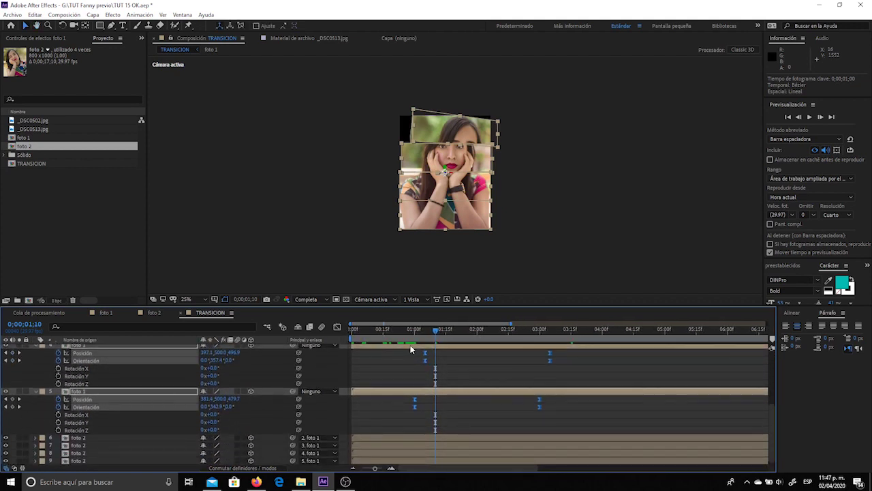
click(415, 337)
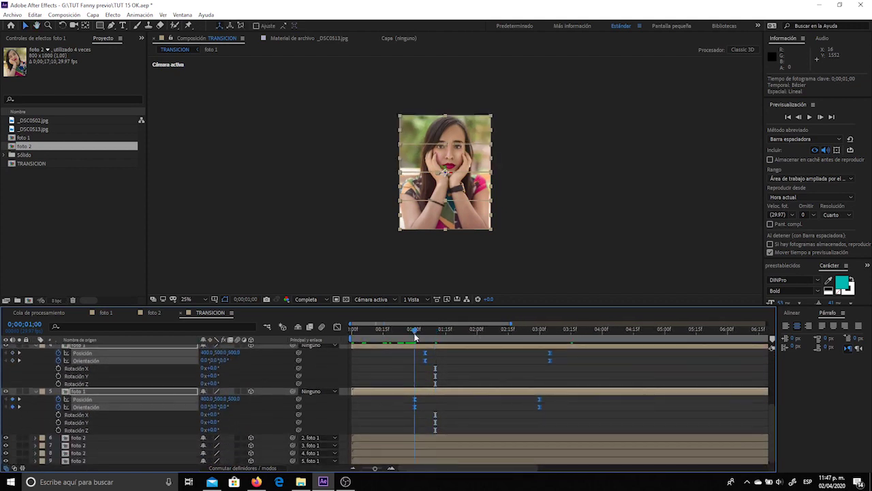
click(349, 343)
key(space)
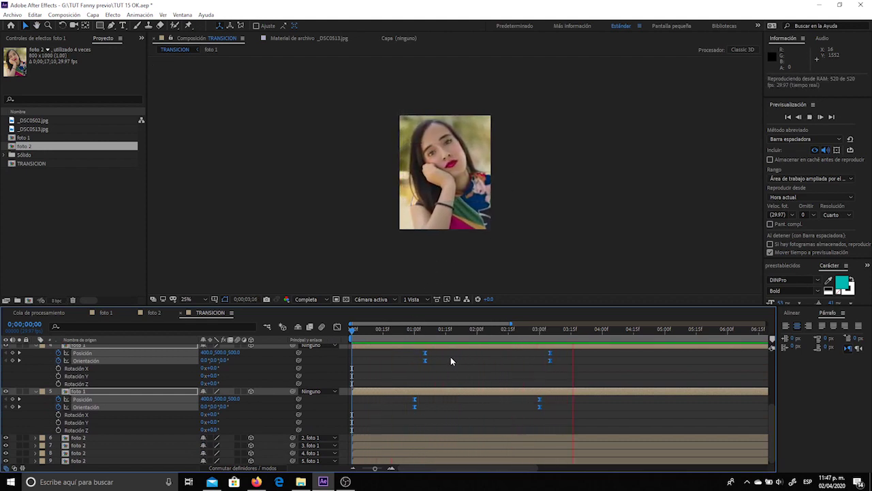
drag(415, 329, 406, 330)
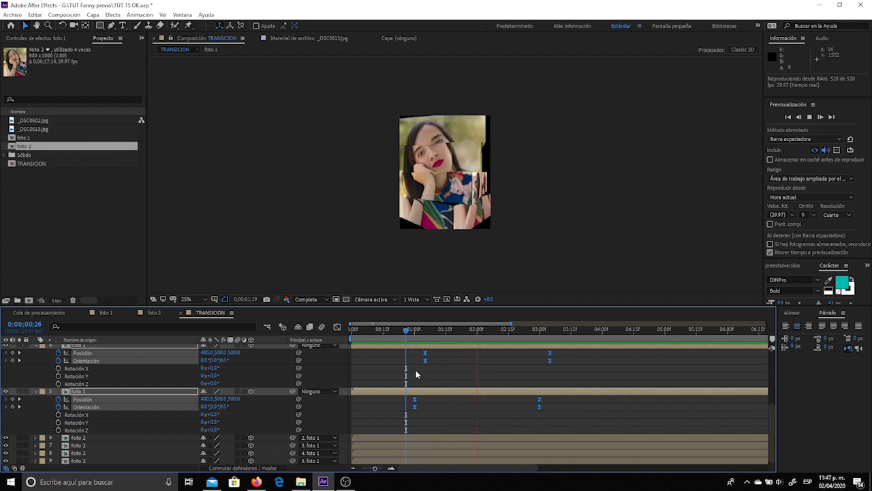
key(space)
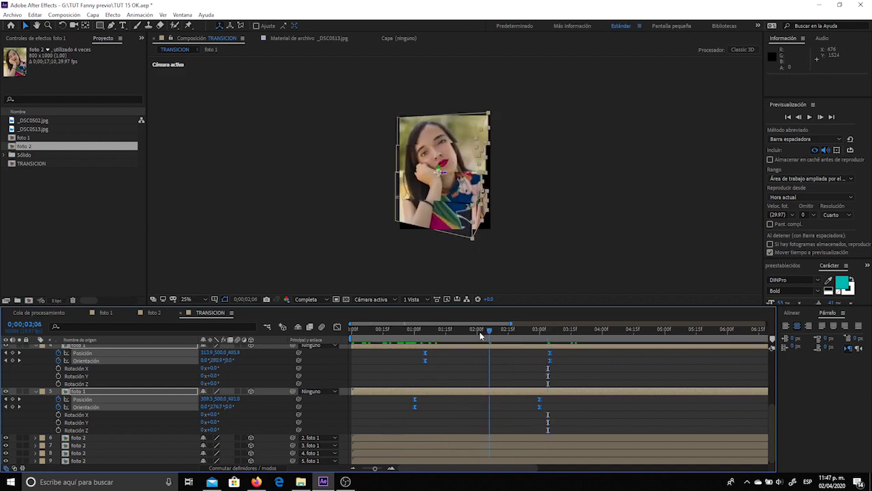
drag(481, 335, 494, 335)
scroll(394, 446, up, 3)
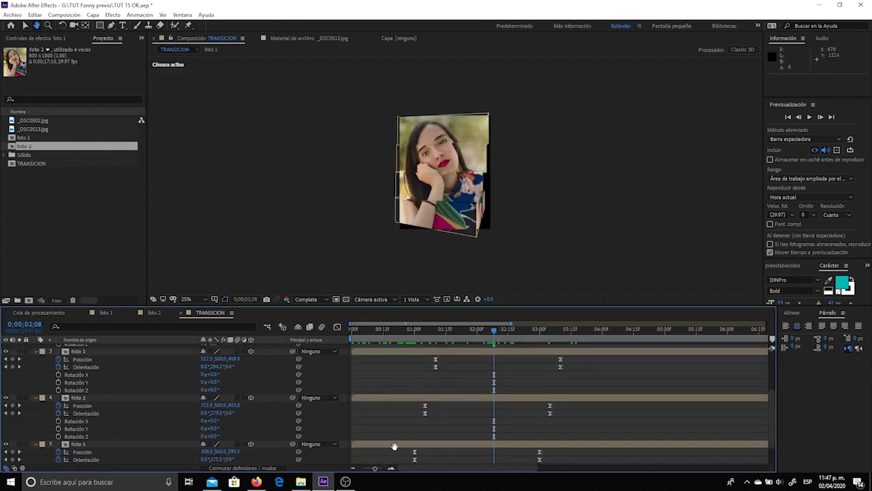
scroll(393, 447, up, 1)
scroll(390, 436, up, 2)
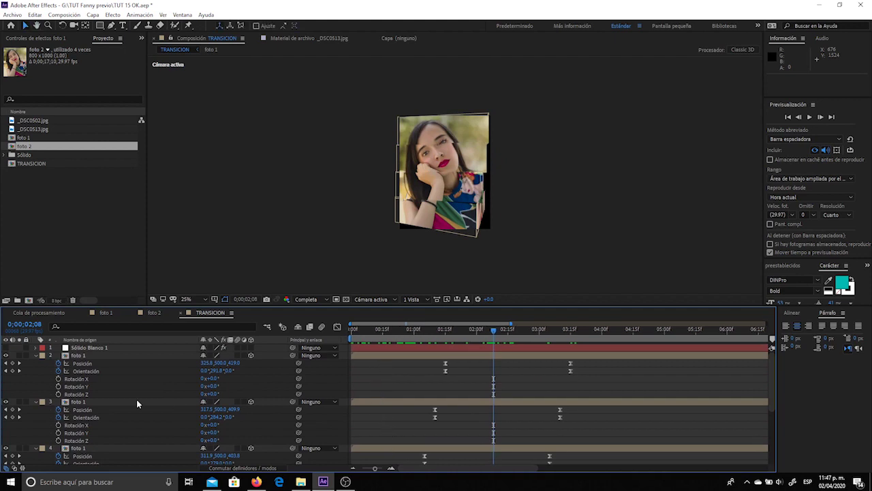
Add a Luz concentrada light via Capa > Nuevo > Luz with Intensidad set to 100%.
click(117, 349)
click(93, 14)
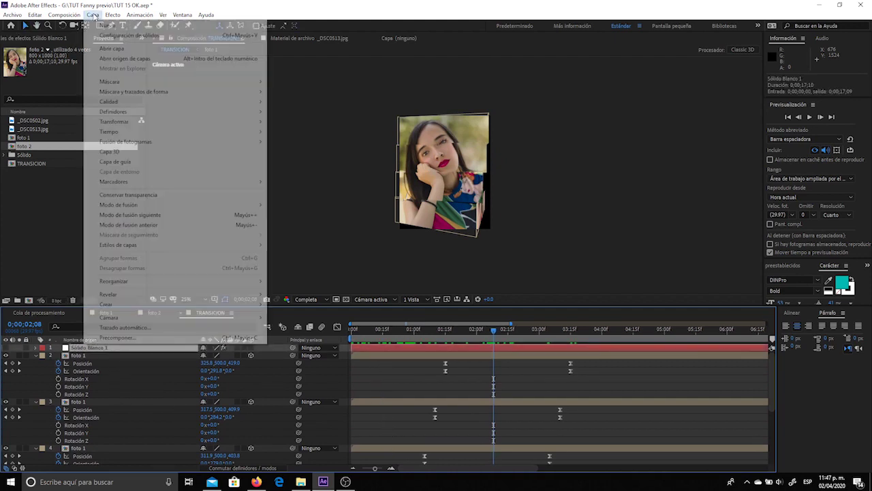
mouse_move(115, 26)
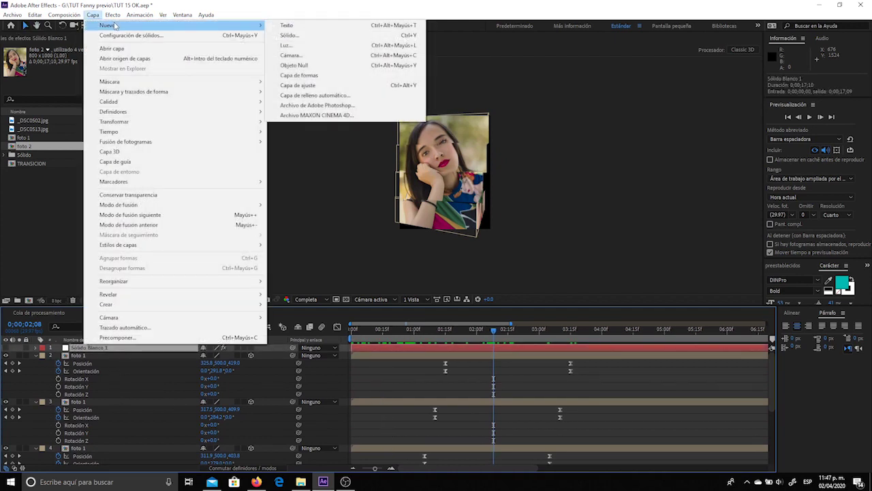
click(327, 46)
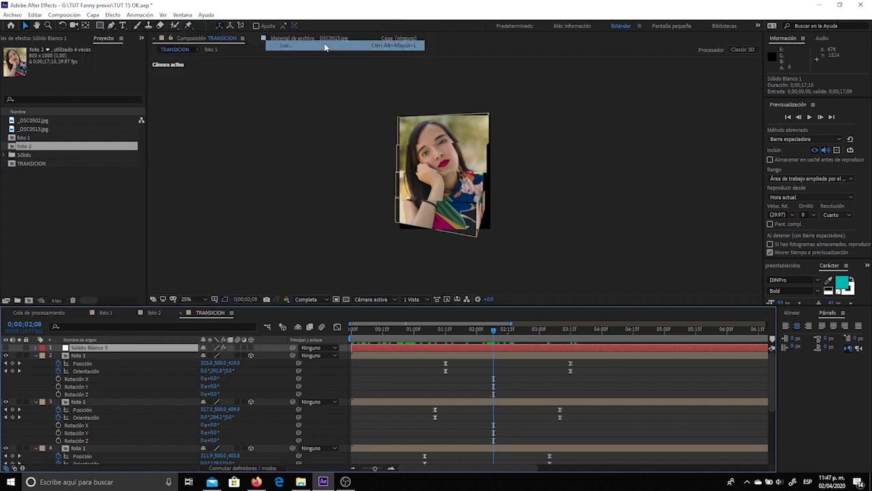
drag(659, 151, 564, 144)
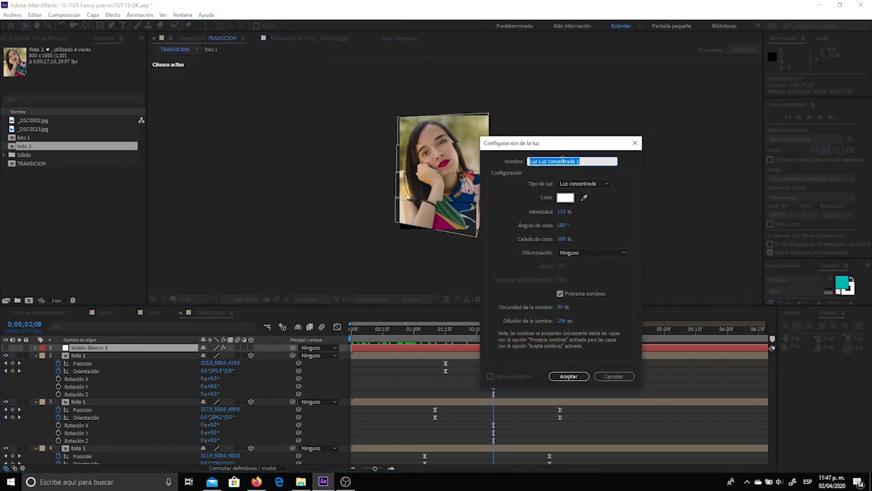
click(560, 212)
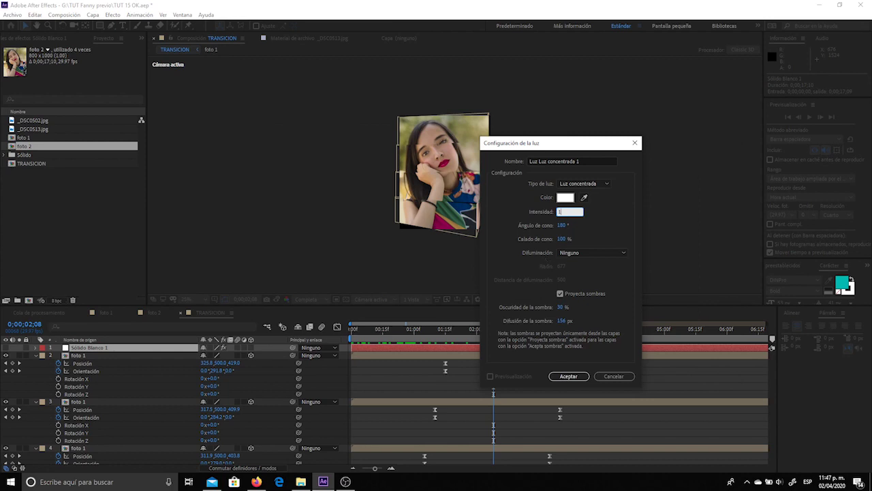
text(00)
drag(584, 149, 605, 119)
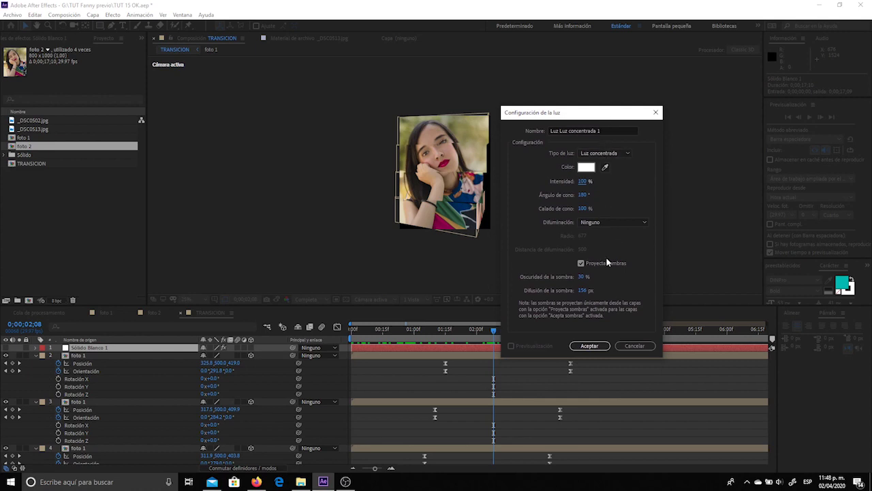
Create the spot light and scrub its Position to about 399.3, 495.7, -1023.8.
click(590, 345)
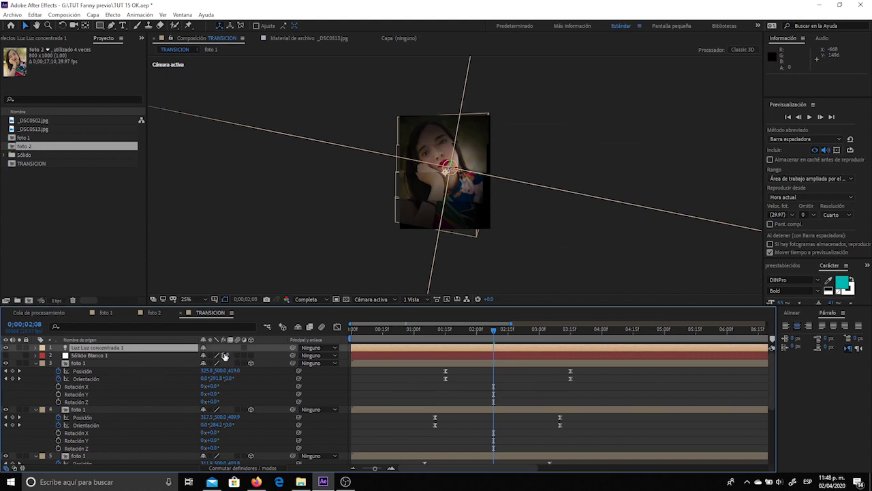
key(p)
drag(236, 356, 186, 384)
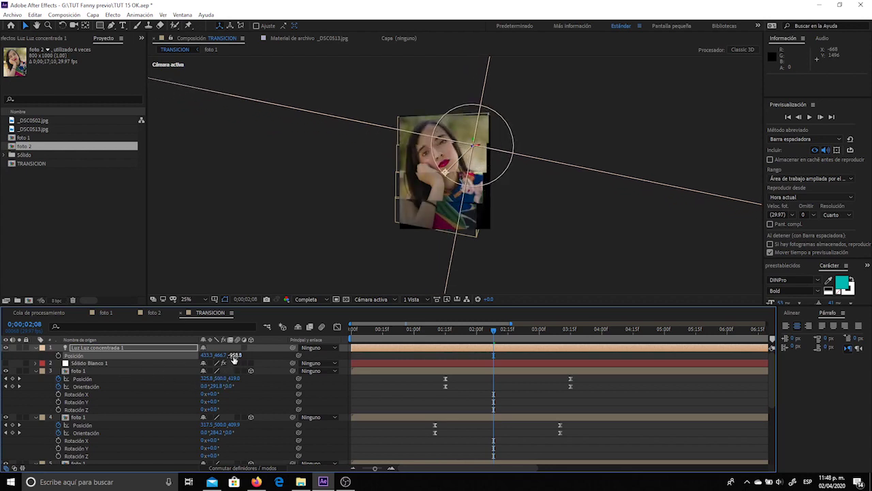
mouse_move(236, 354)
mouse_down()
mouse_move(227, 367)
mouse_move(203, 355)
mouse_move(212, 363)
mouse_up()
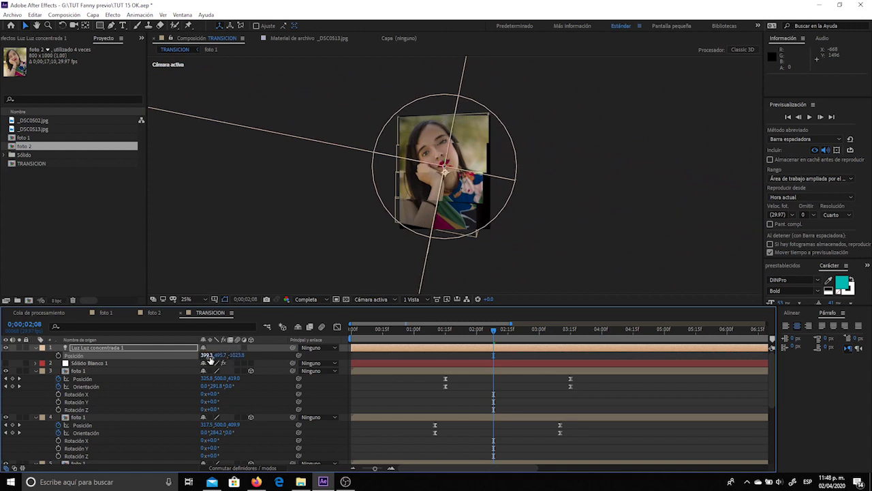
drag(208, 357, 205, 355)
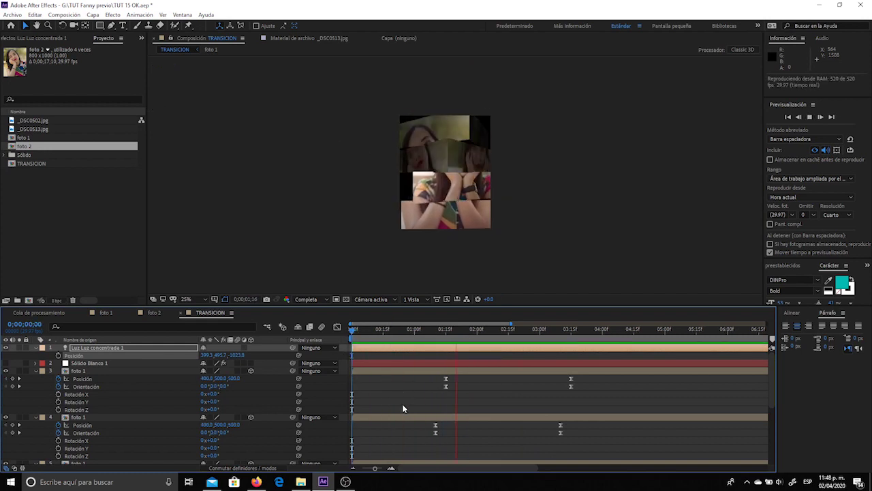
Preview the transition from a mid-transition frame with the new light.
key(space)
drag(462, 332, 468, 344)
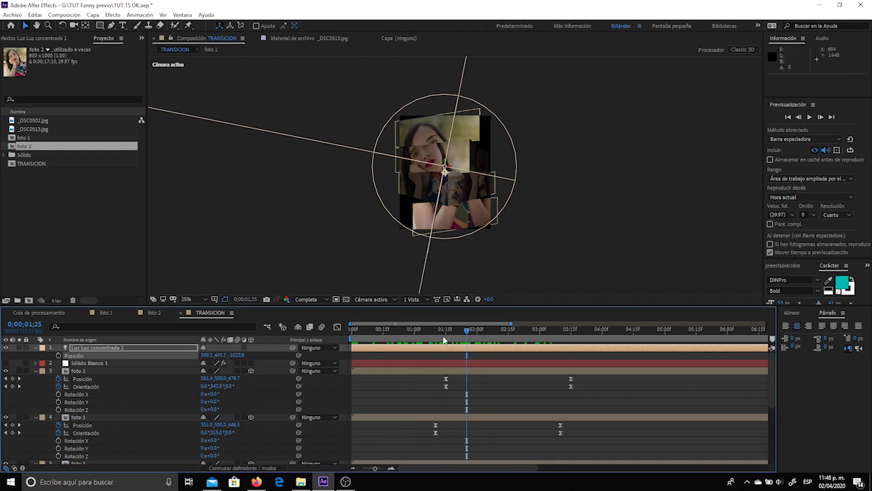
key(space)
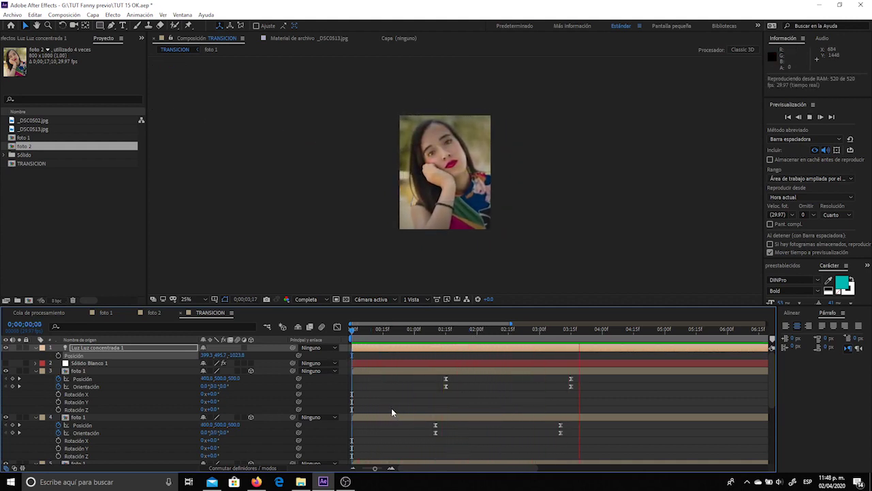
key(space)
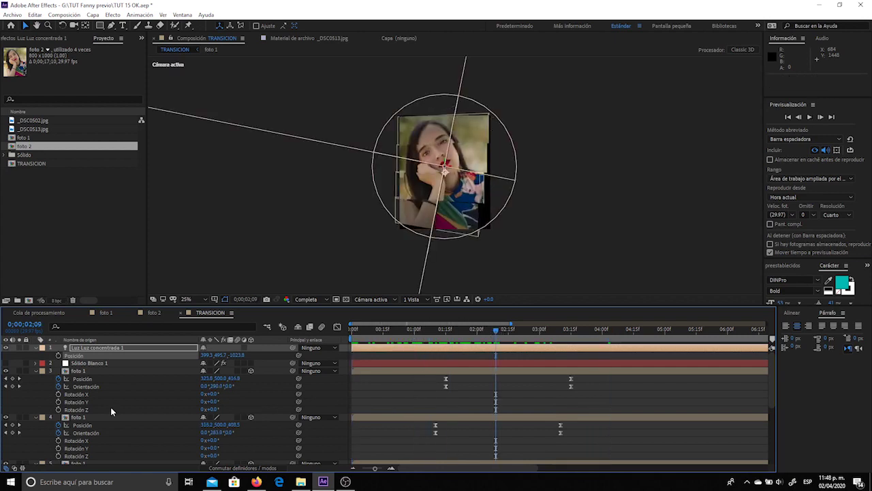
click(107, 370)
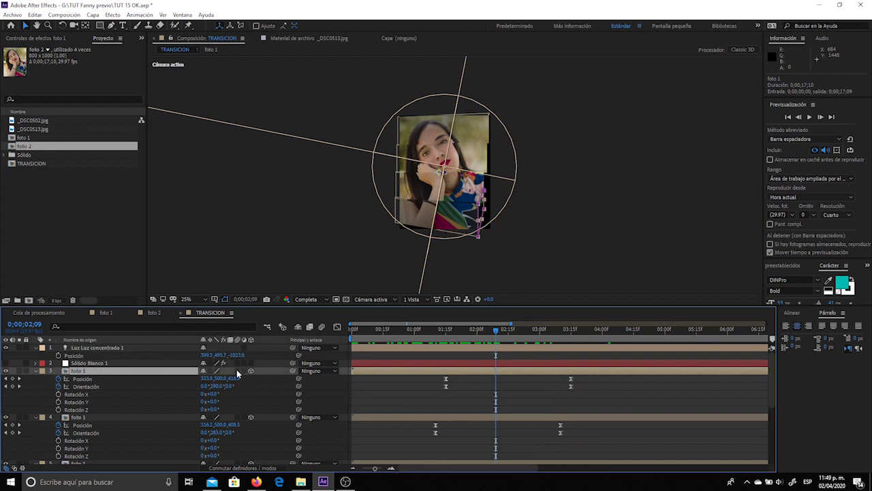
scroll(237, 428, down, 3)
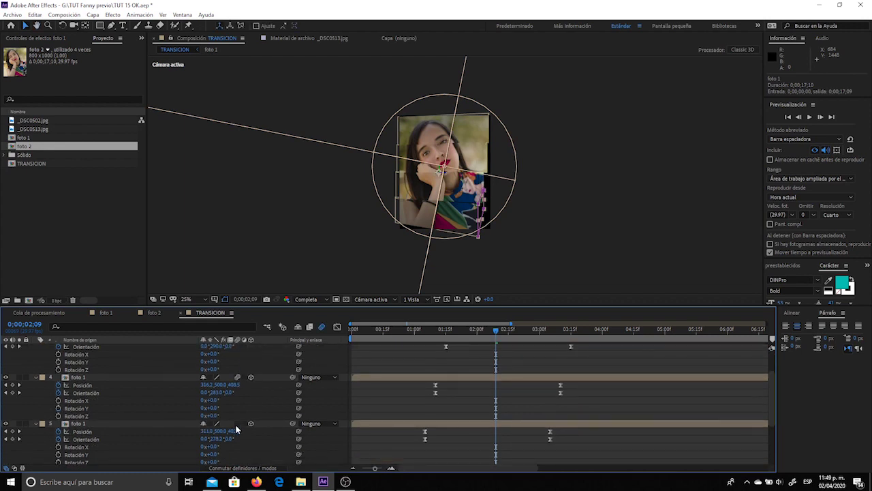
scroll(255, 409, down, 4)
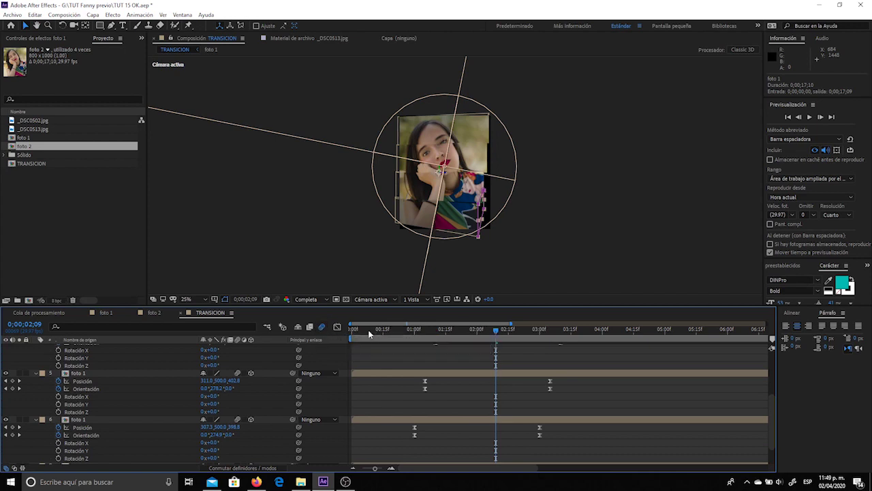
key(space)
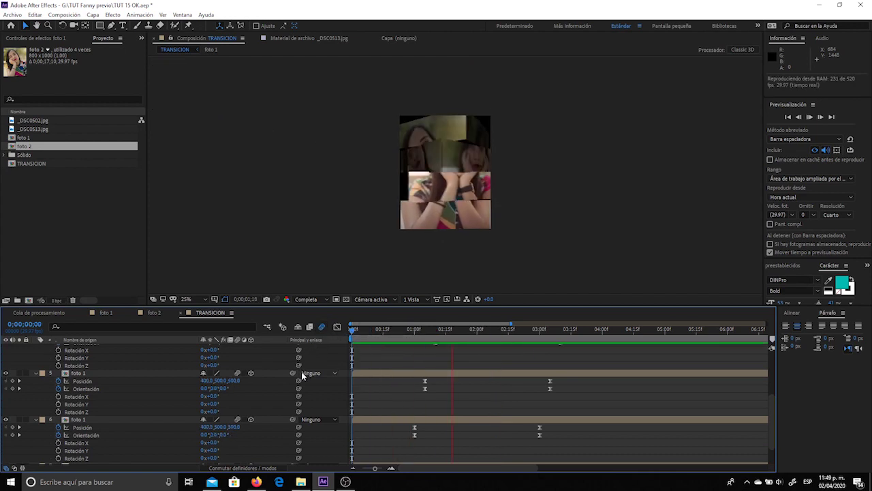
key(space)
scroll(197, 415, up, 3)
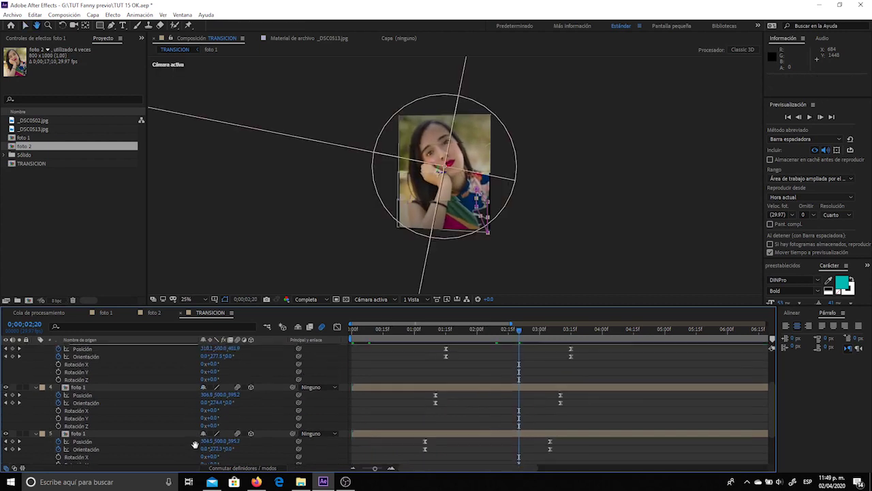
scroll(218, 436, up, 2)
key(space)
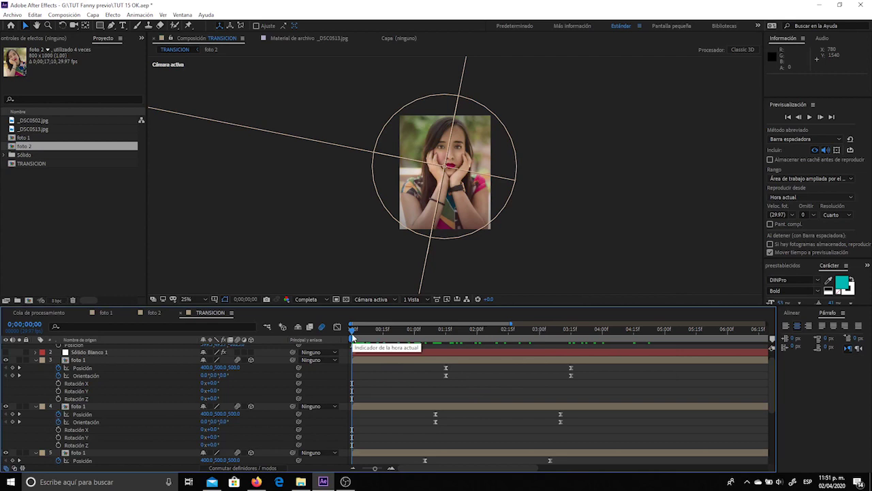
Add Capa de ajuste 1 with Ctrl+Alt+Y and apply Corrección de color > Tono/Saturación to it.
key(ctrl+alt+y)
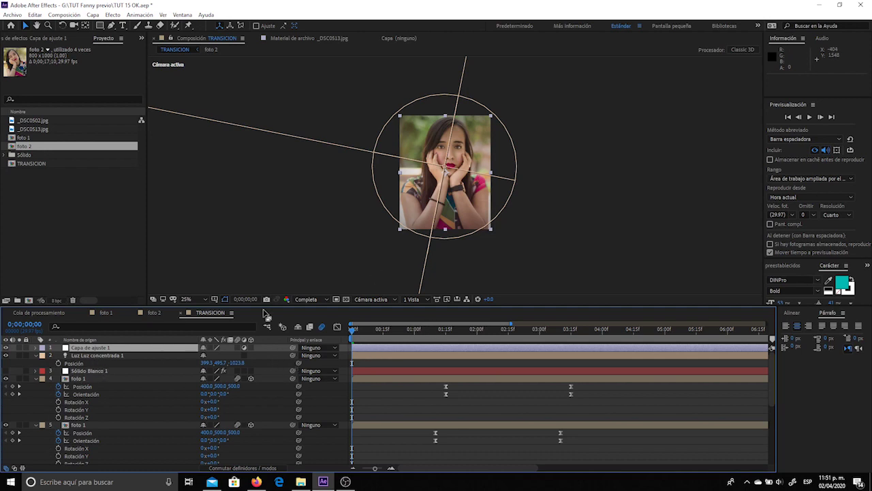
click(66, 39)
right_click(85, 181)
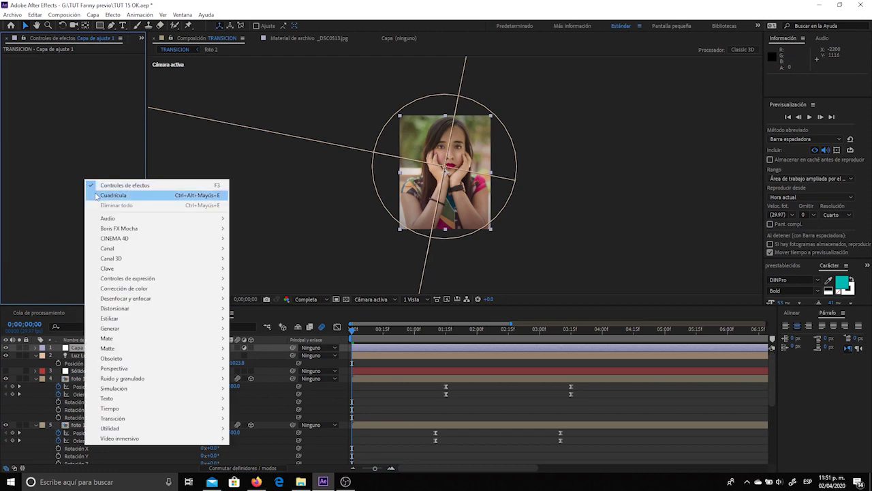
mouse_move(181, 290)
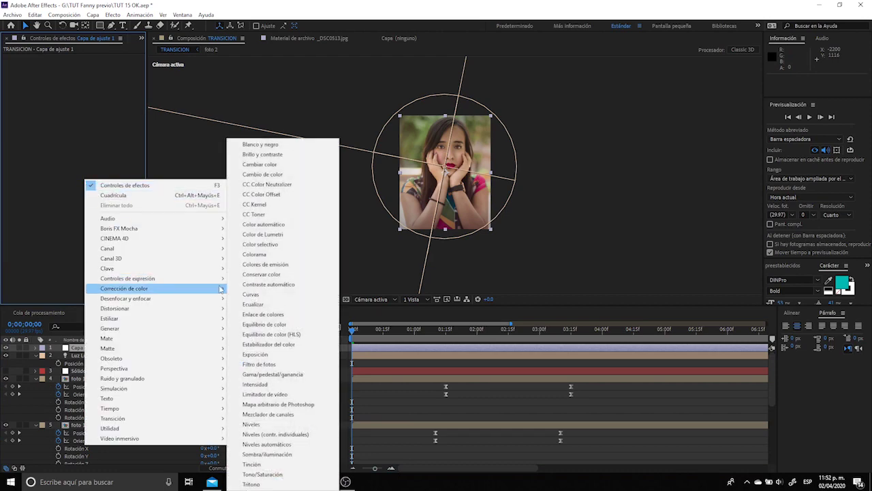
click(289, 470)
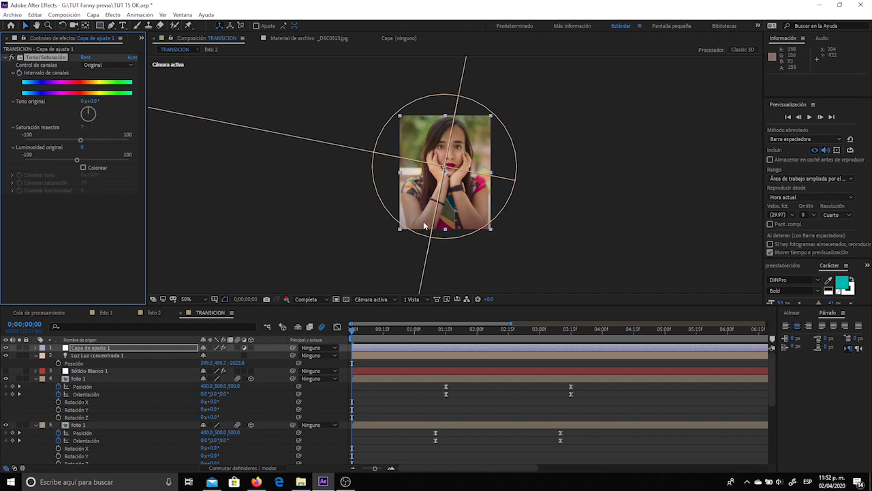
Apply Corrección de color > Brillo y contraste to Capa de ajuste 1 and check the grade at later frames.
scroll(424, 226, up, 3)
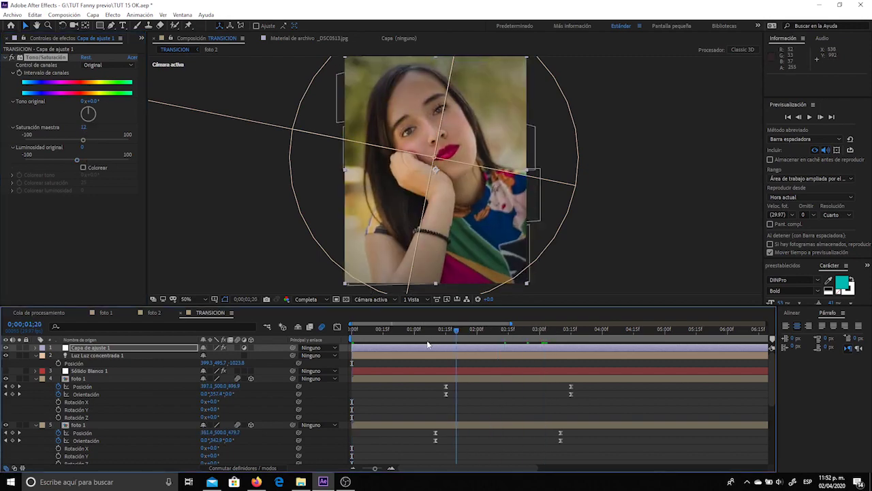
drag(504, 333, 451, 333)
right_click(75, 246)
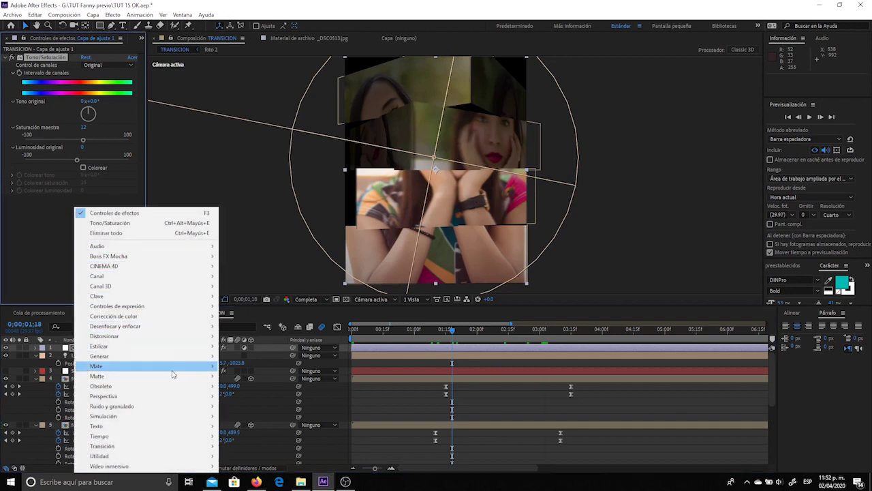
mouse_move(154, 320)
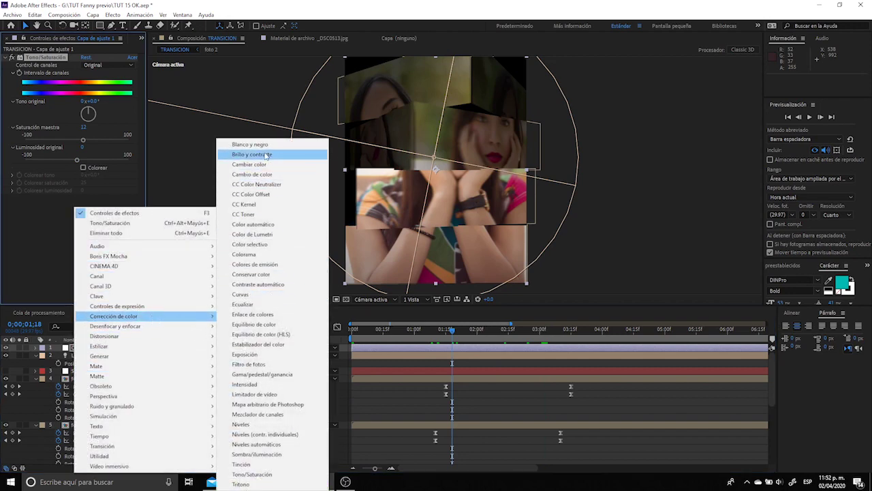
click(255, 156)
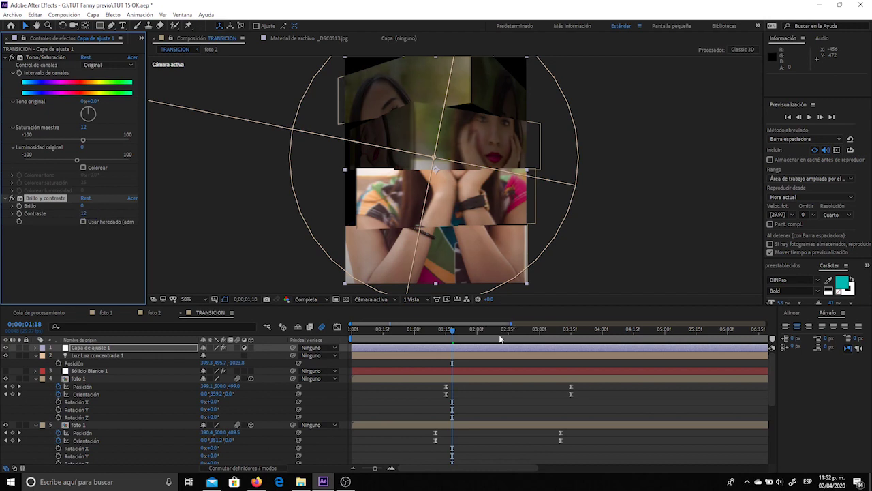
drag(501, 339, 583, 330)
Set the adjustment layer's Brillo to 10.
click(83, 206)
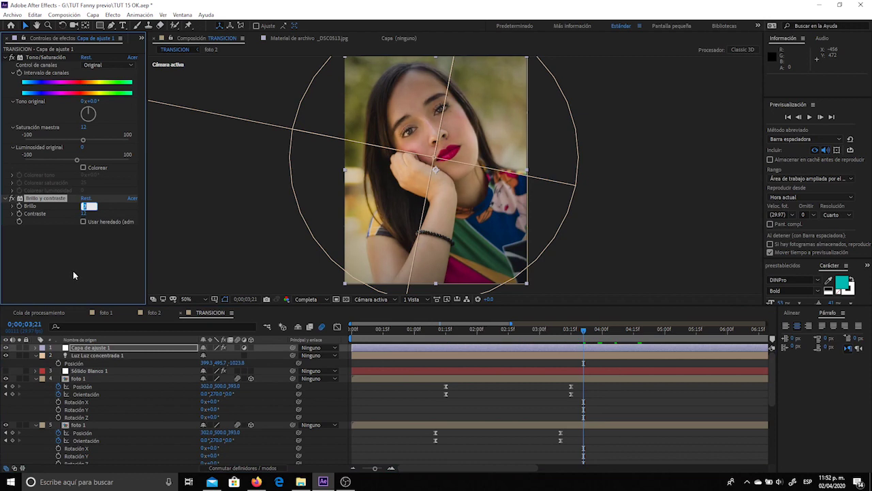
text(10)
text(5)
click(595, 330)
Preview the graded transition and end the work area at 0;00;06;00.
key(space)
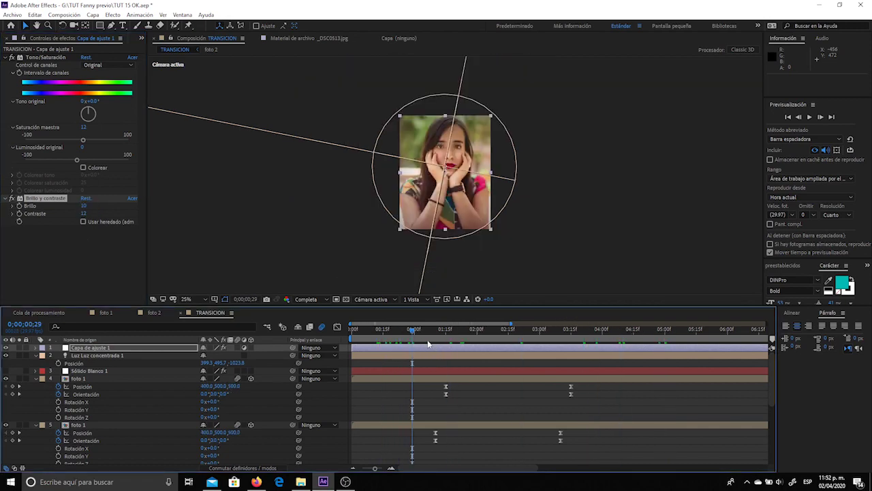
drag(422, 329, 576, 325)
key(space)
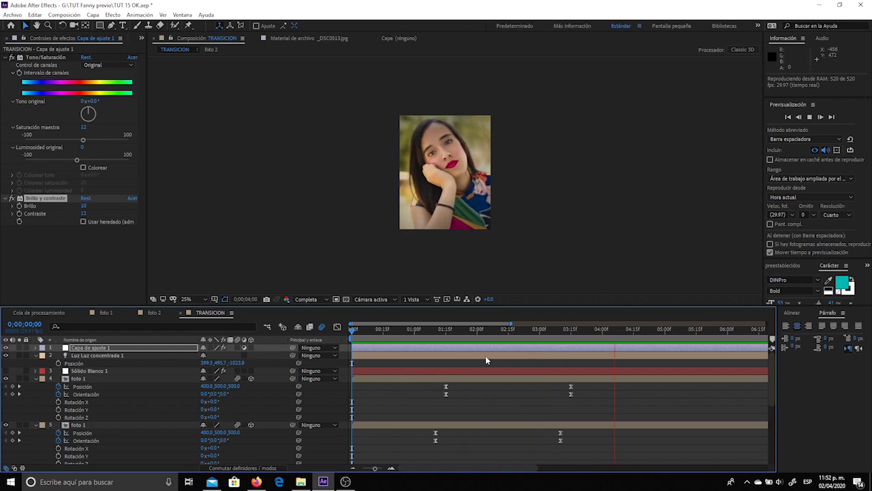
key(space)
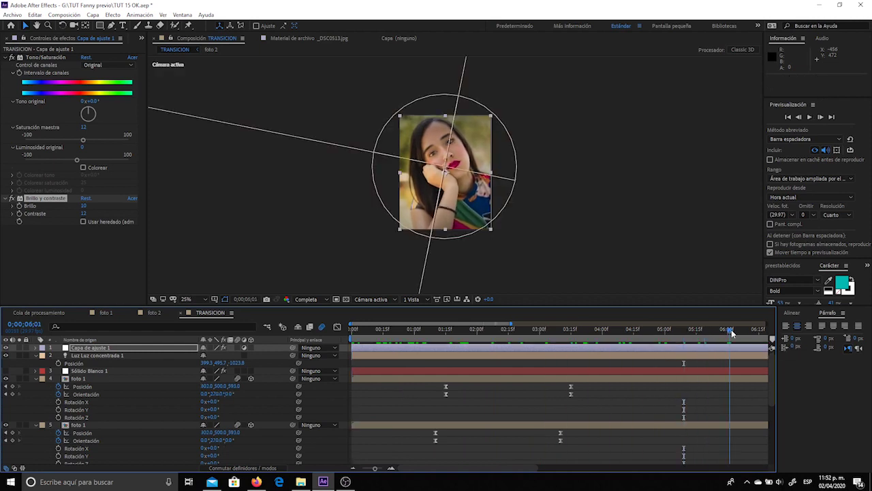
key(n)
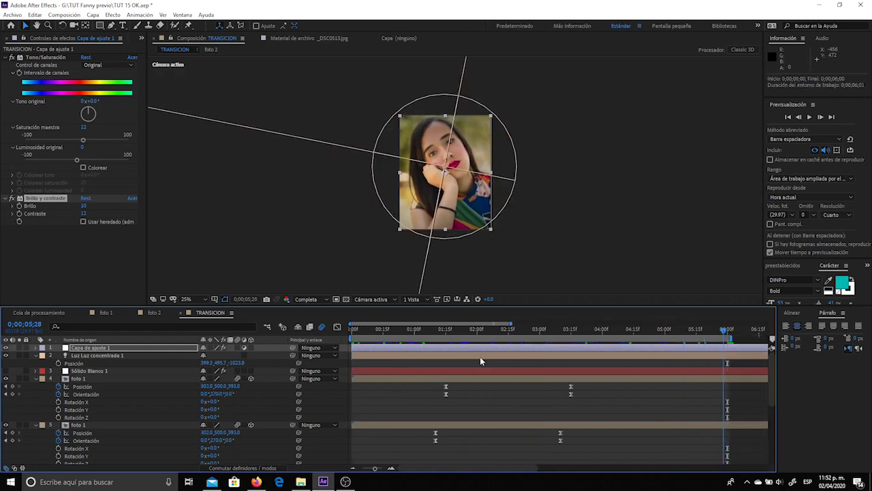